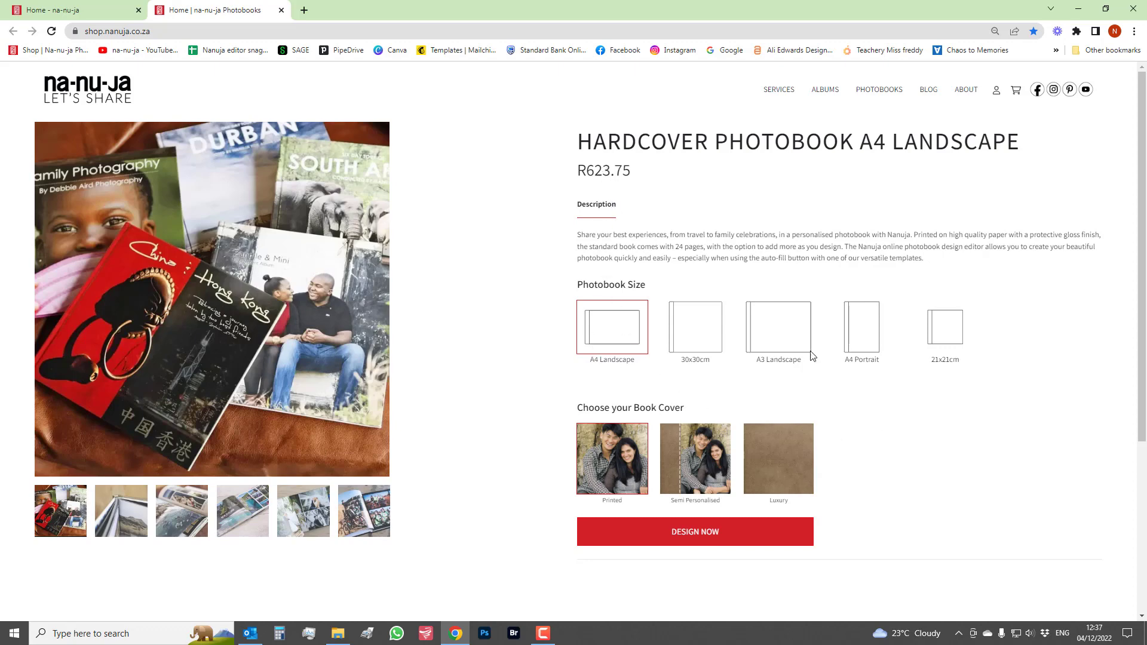
Choose the 21x21cm hardcover photobook with the printed cover and start designing it
left_click(947, 338)
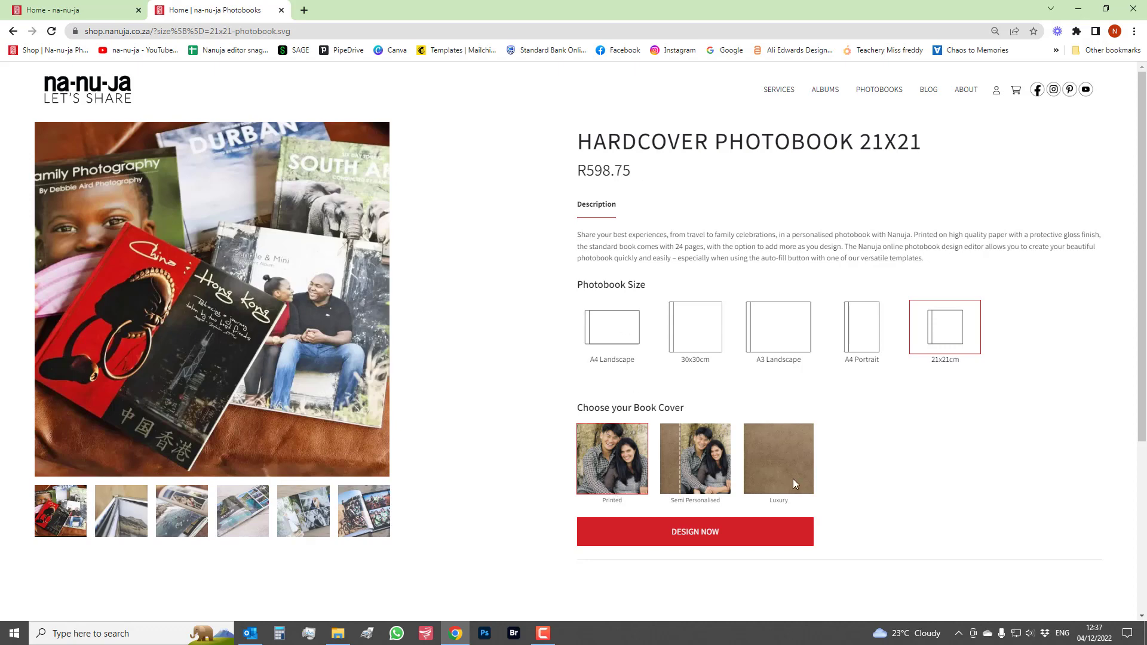
left_click(719, 542)
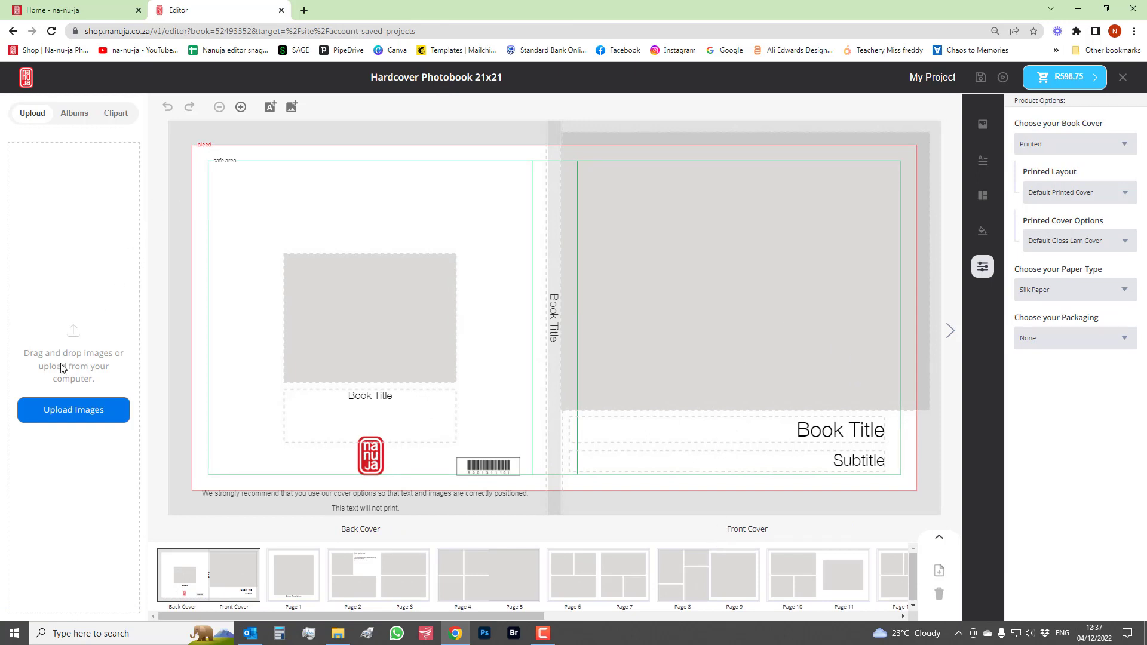
Start an image upload and browse the family photo collection to the 2020-11-07 Photoshoot folder under 2006-2021, 2020
left_click(63, 417)
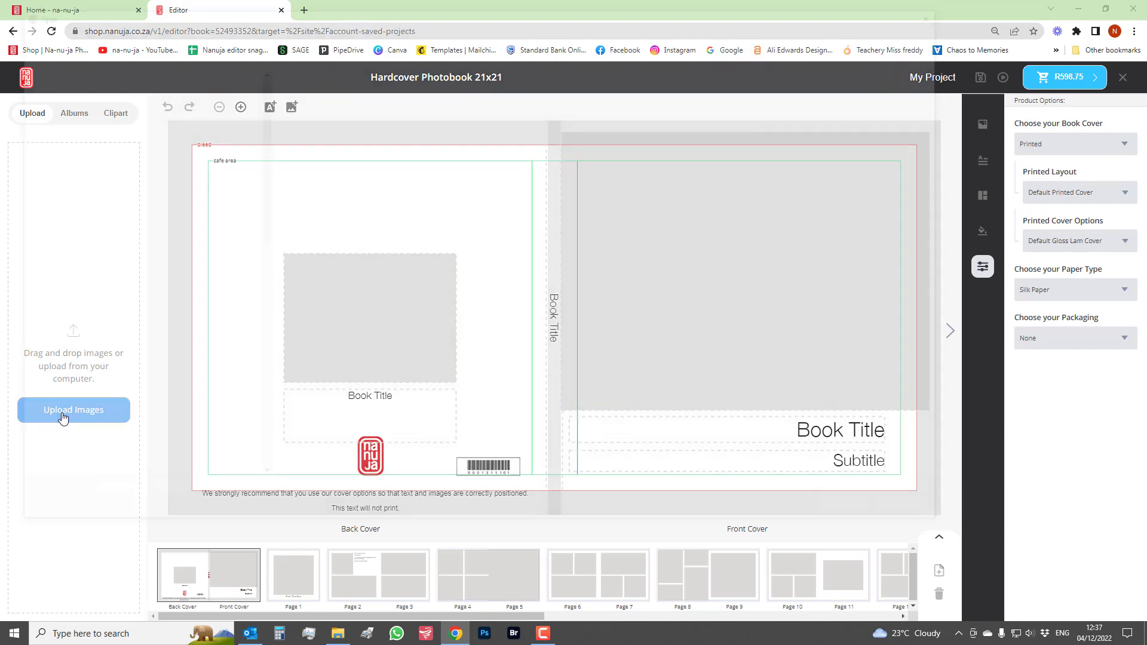
left_click_drag(260, 182, 259, 139)
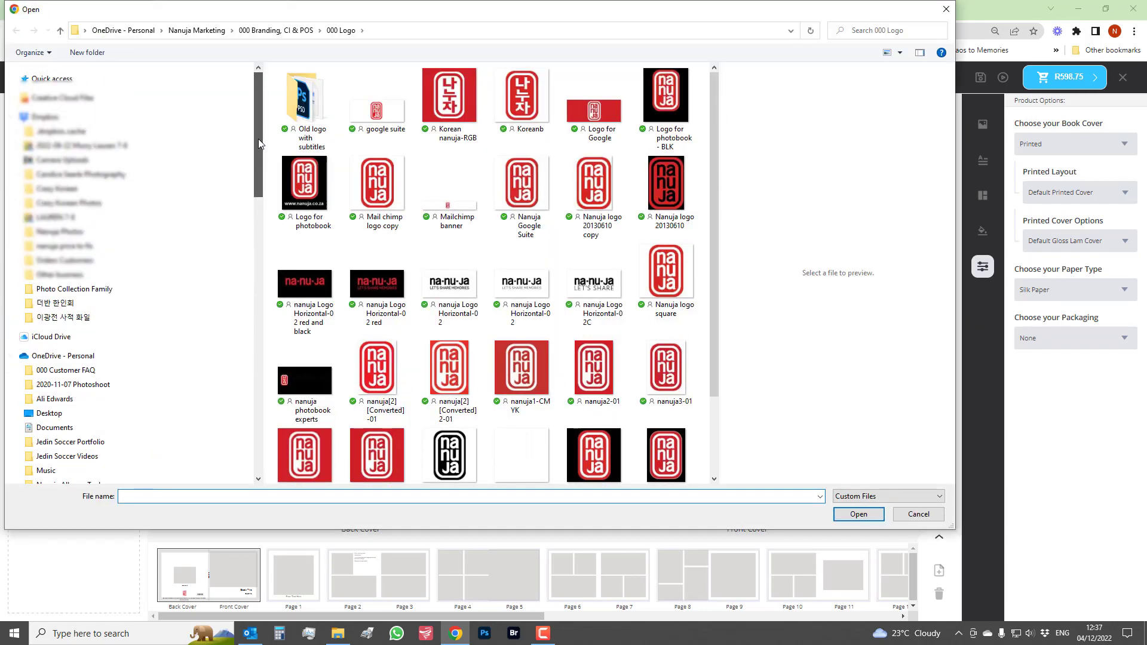
left_click(17, 290)
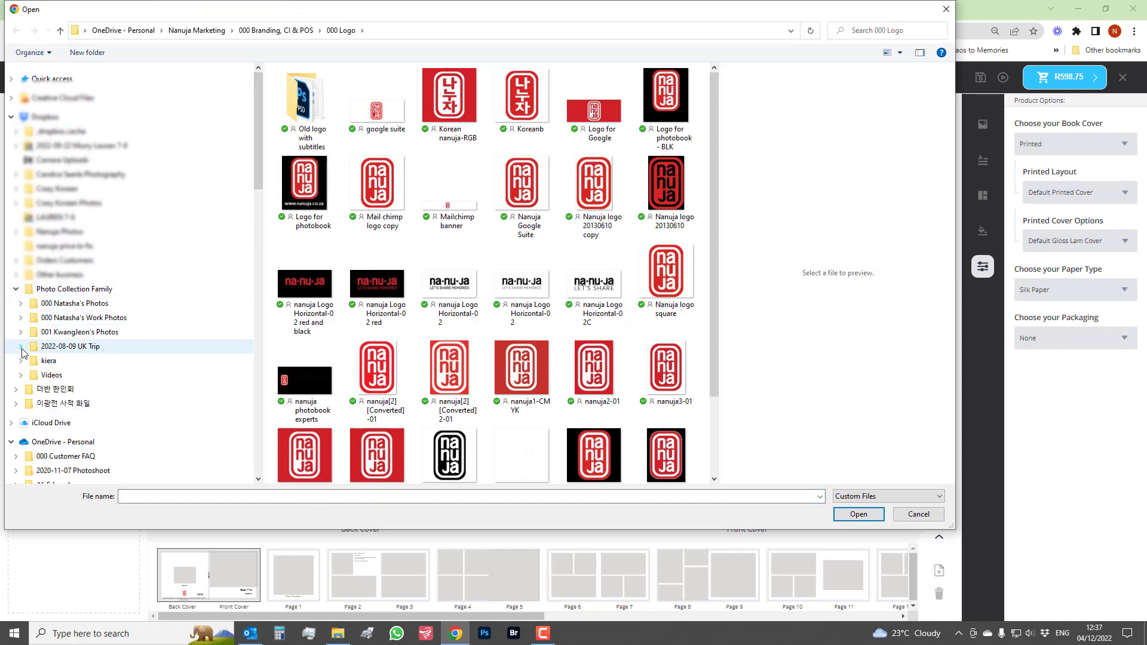
left_click(21, 304)
scroll(24, 296, "down", 2)
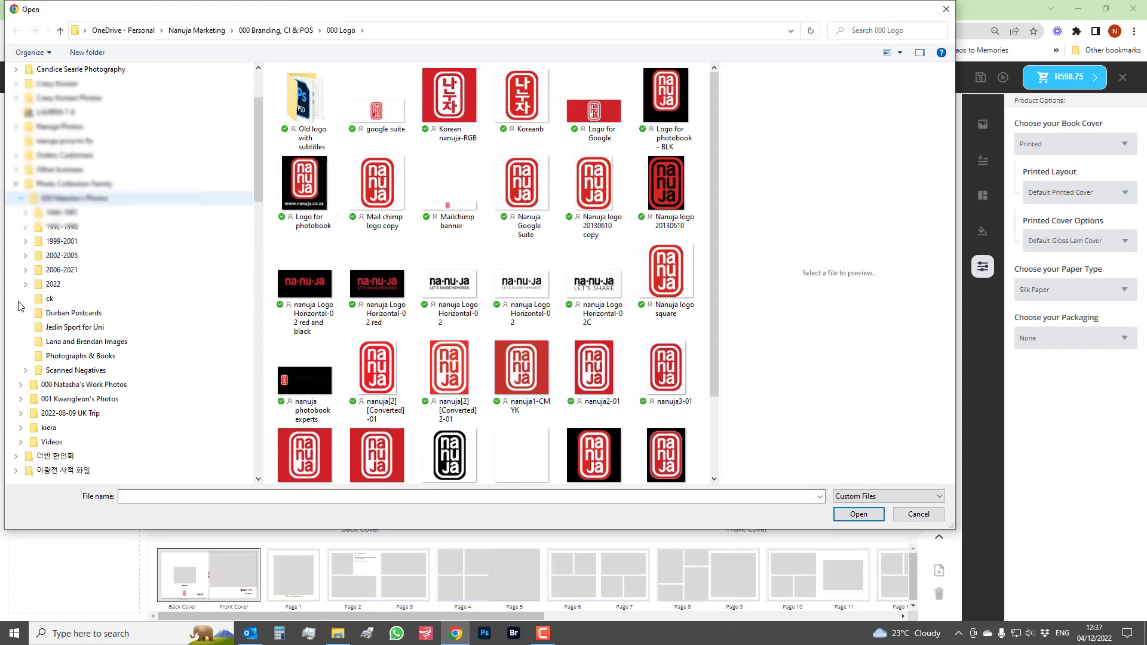
left_click(26, 289)
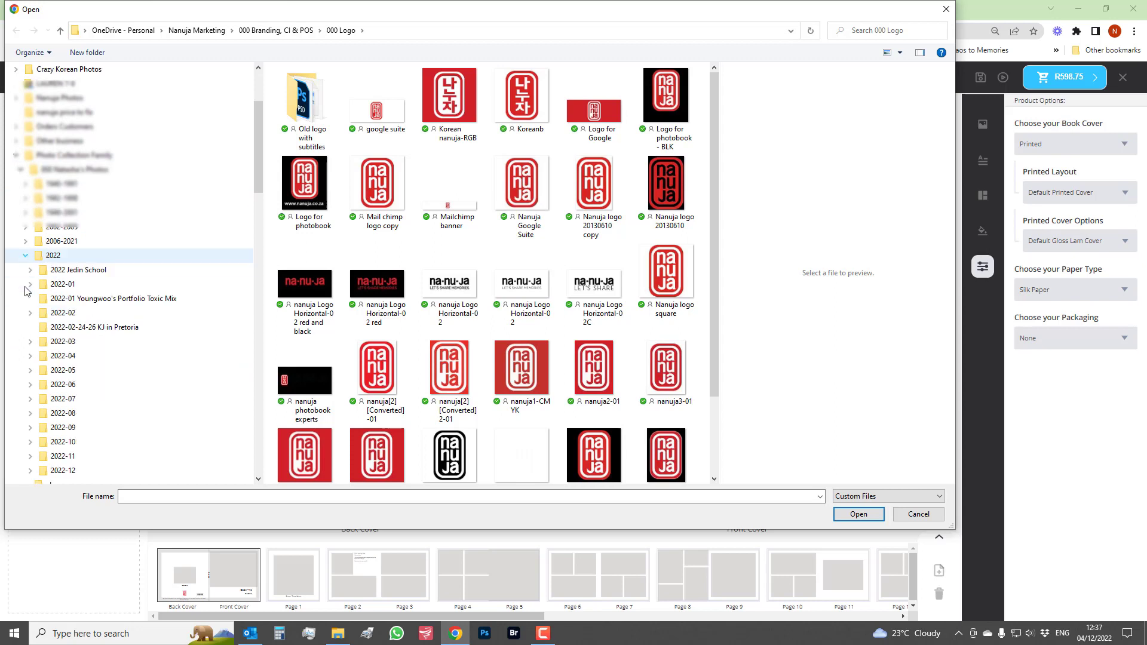
left_click(27, 242)
scroll(30, 370, "down", 2)
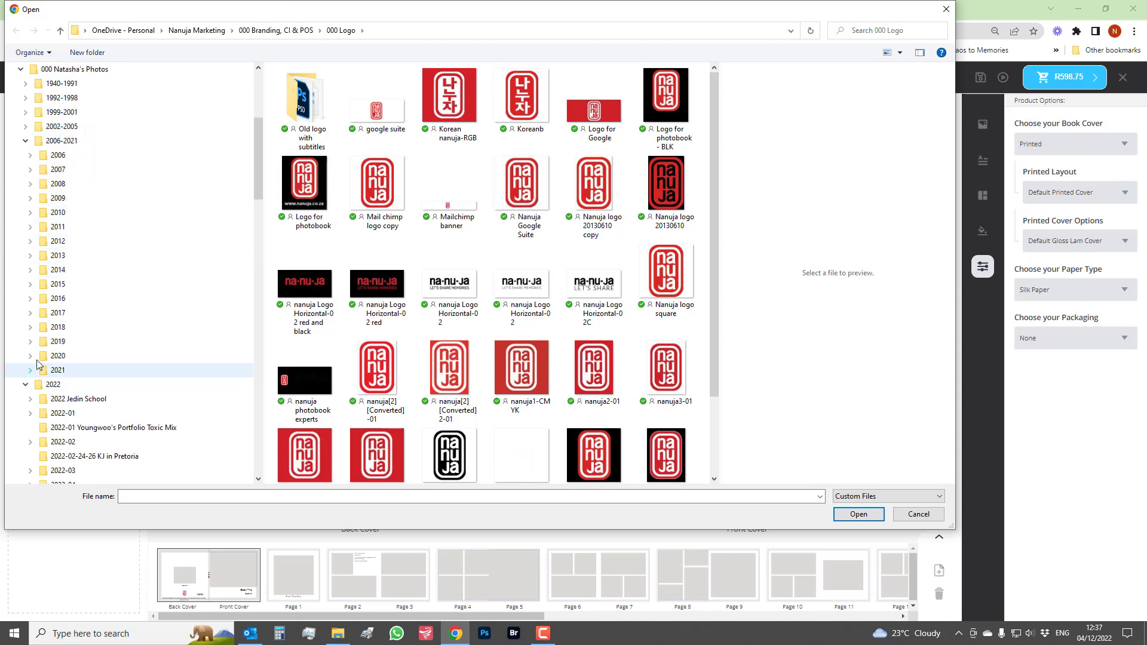
left_click(30, 356)
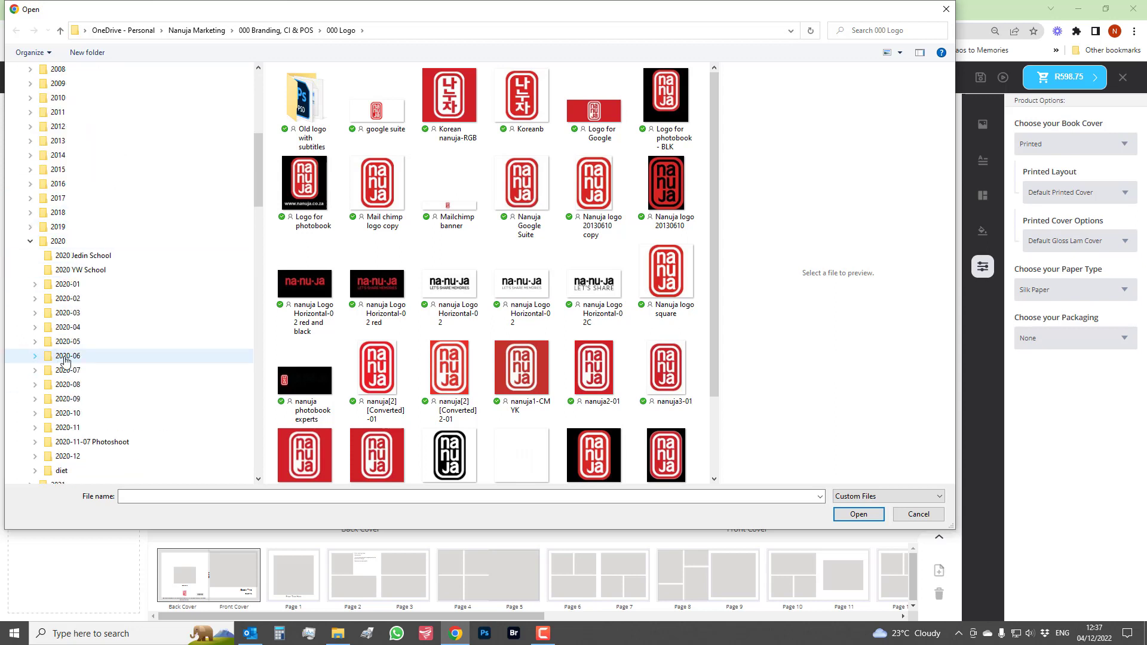
left_click(84, 442)
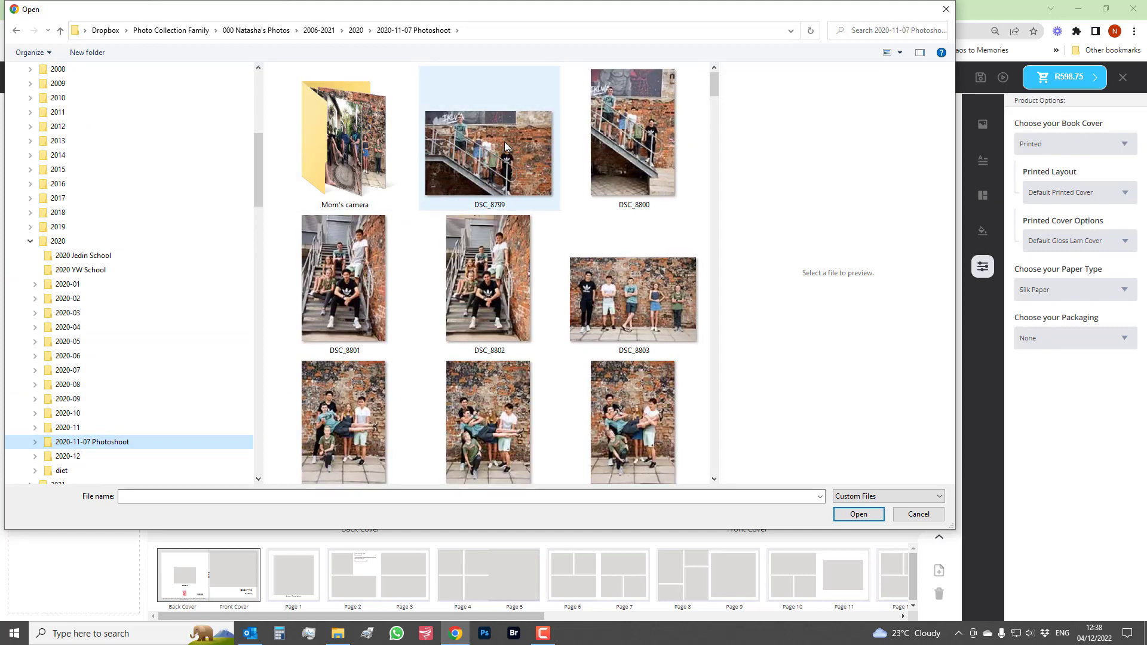
Upload the range of photos from DSC_8799 through DSC_8881 to the project
left_click(504, 142)
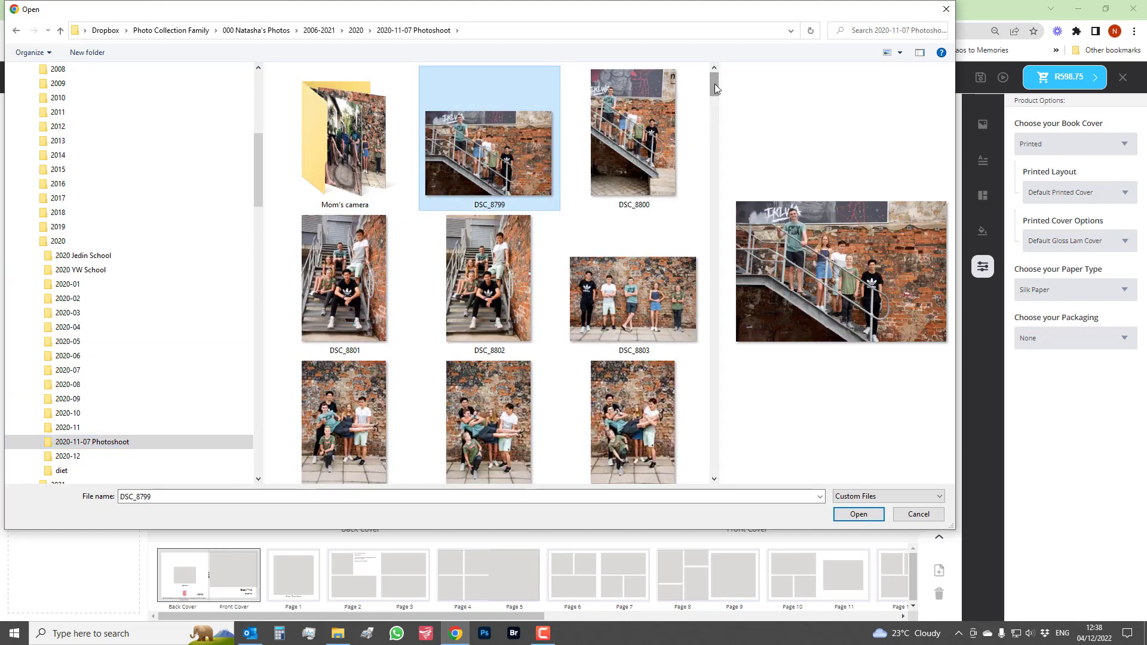
left_click_drag(714, 83, 709, 285)
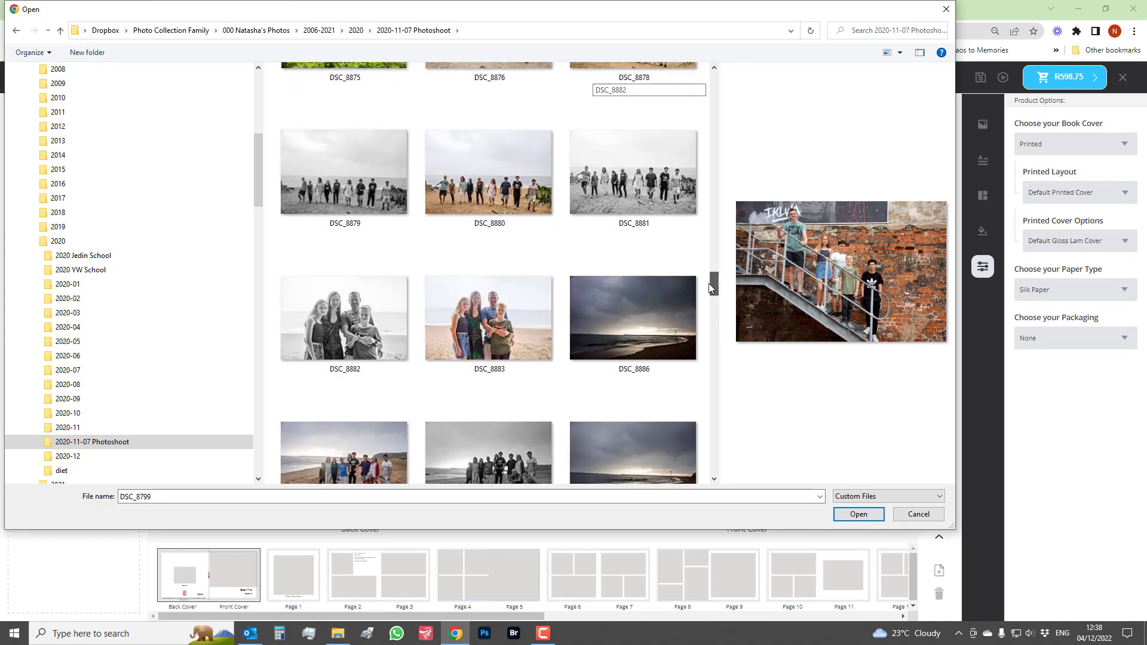
left_click(676, 184, "shift")
left_click(854, 518)
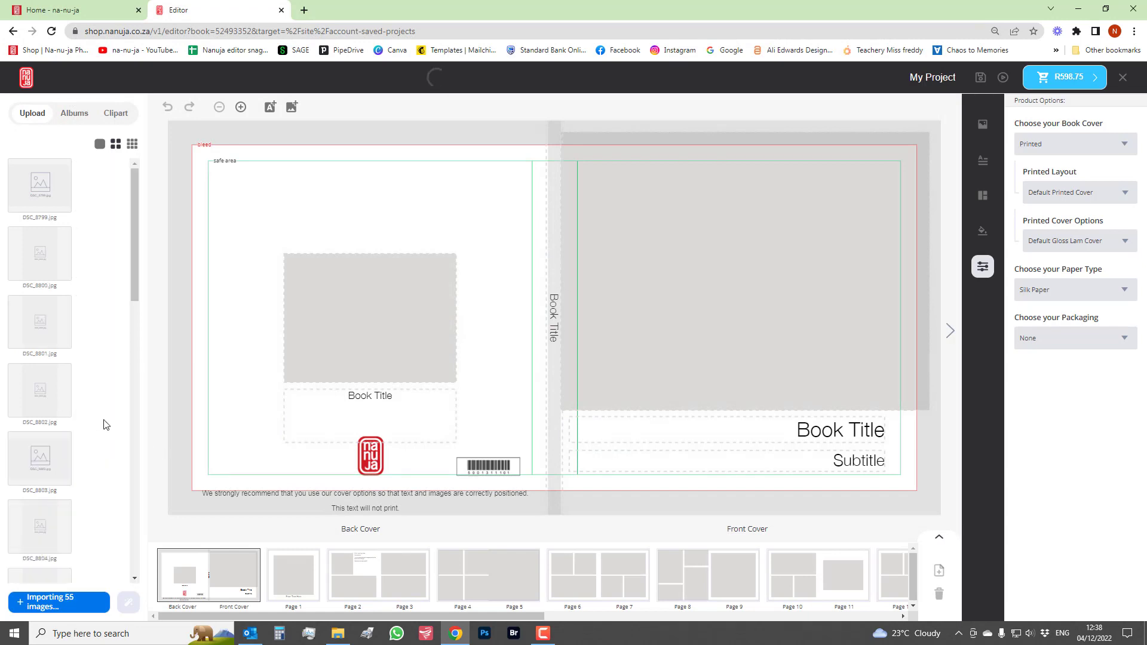
Place photo DSC_8805 in the front cover's image box and shift the picture downward within its crop
left_click(792, 276)
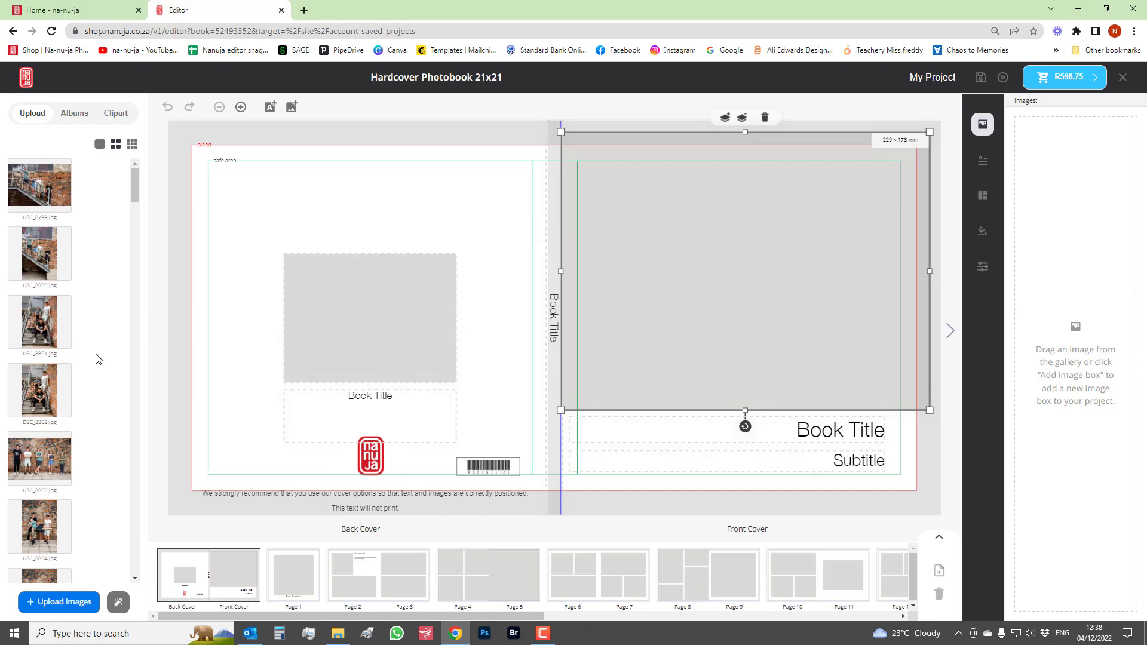
left_click_drag(134, 180, 134, 197)
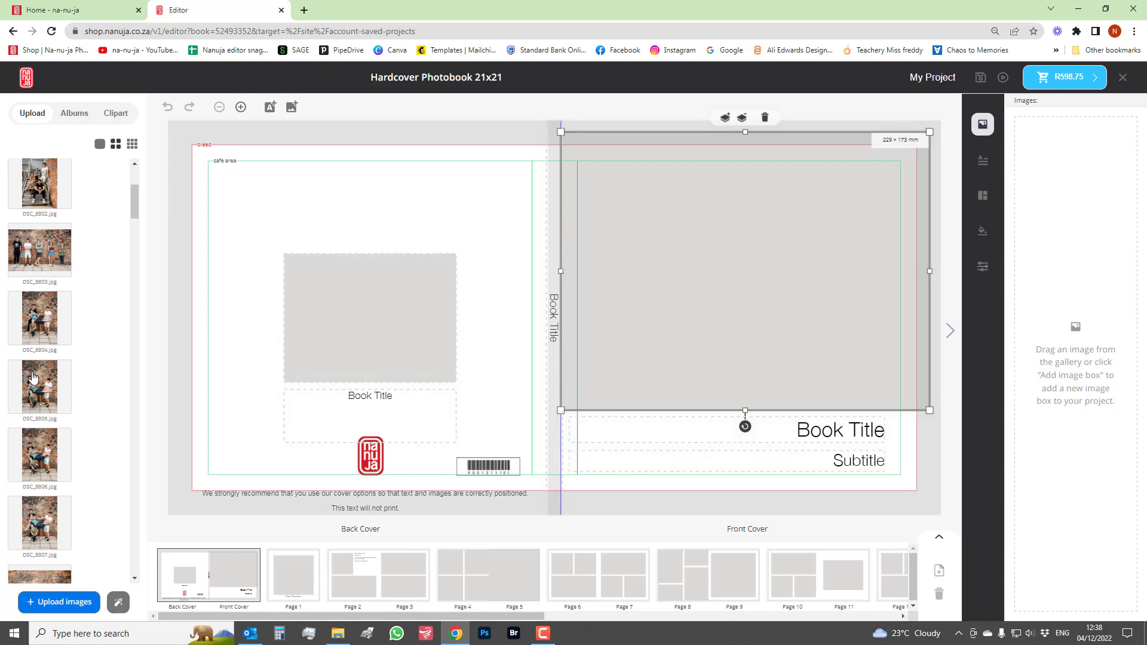
left_click_drag(39, 382, 683, 271)
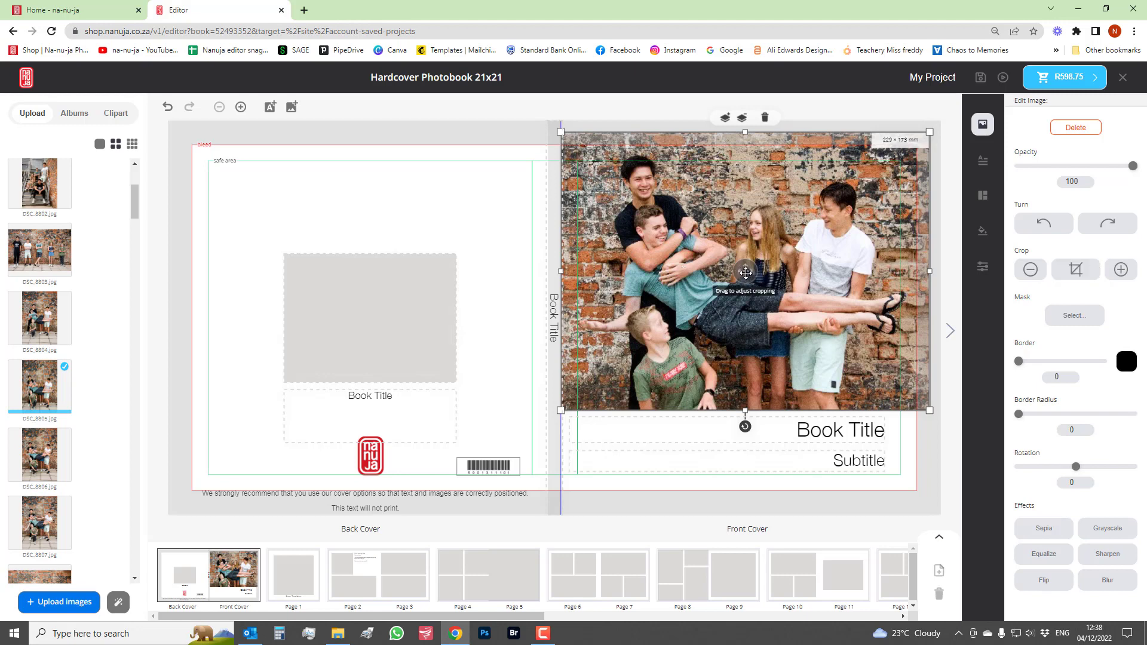
left_click_drag(746, 272, 748, 300)
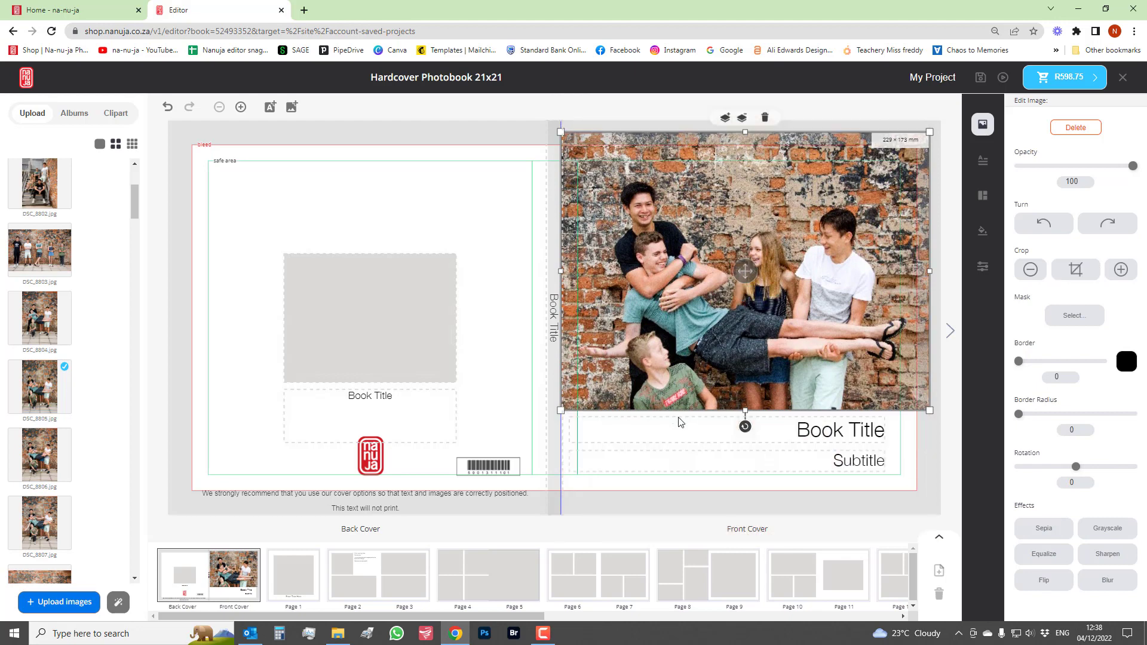
Replace the front cover's book title with FAMILY
double_click(831, 431)
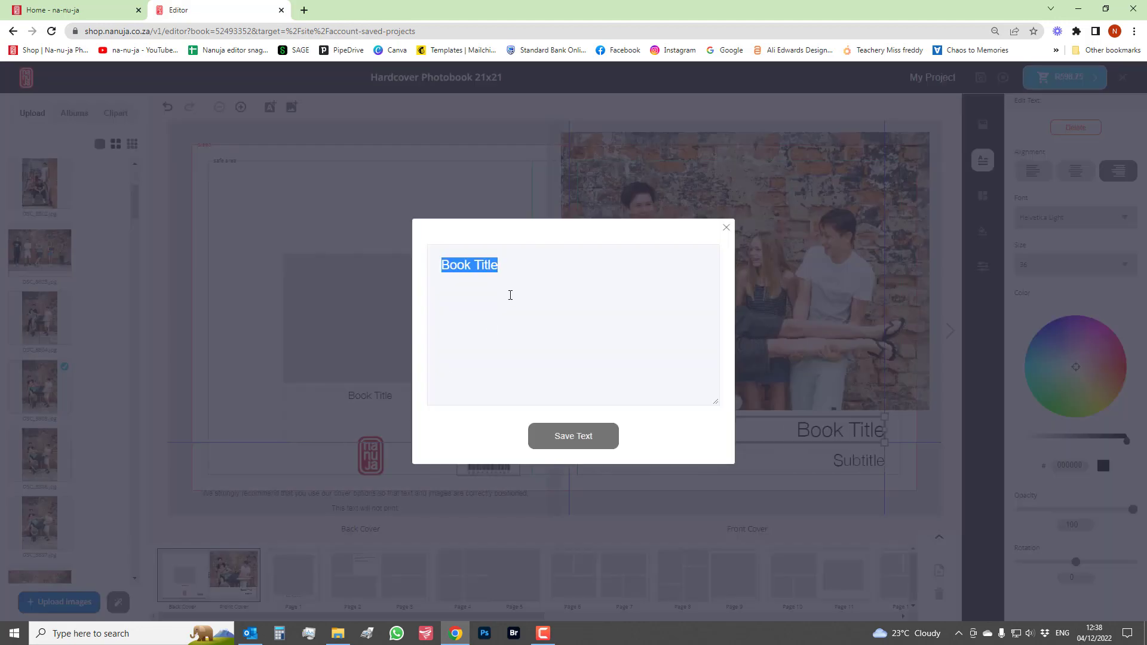
type("FAMI")
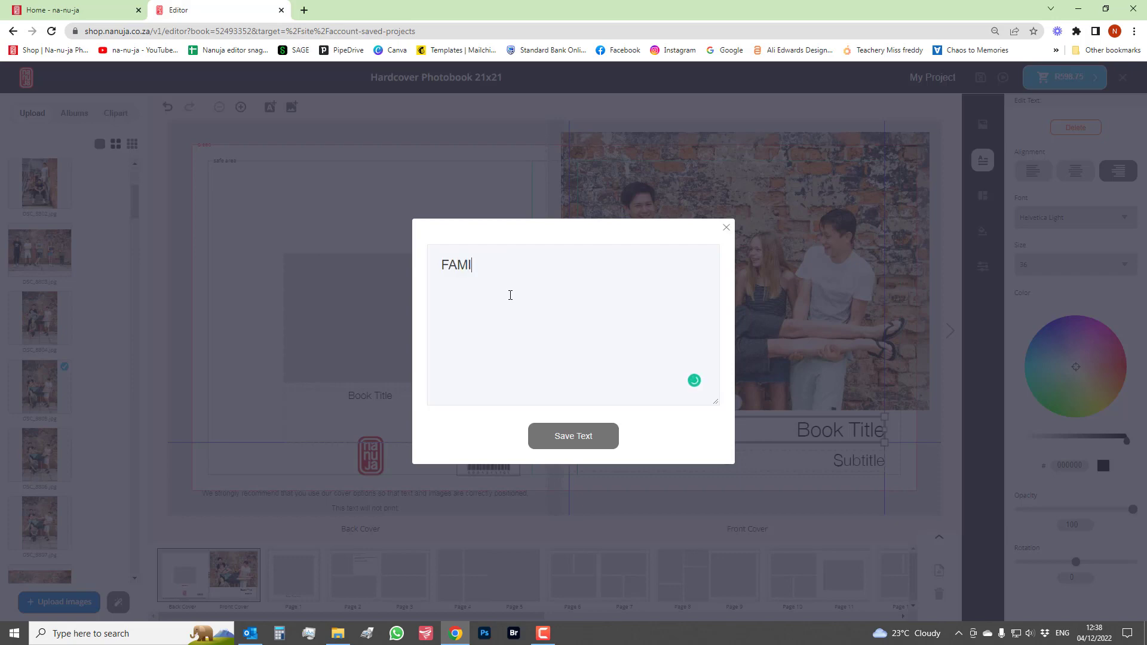
type("LY")
left_click(580, 444)
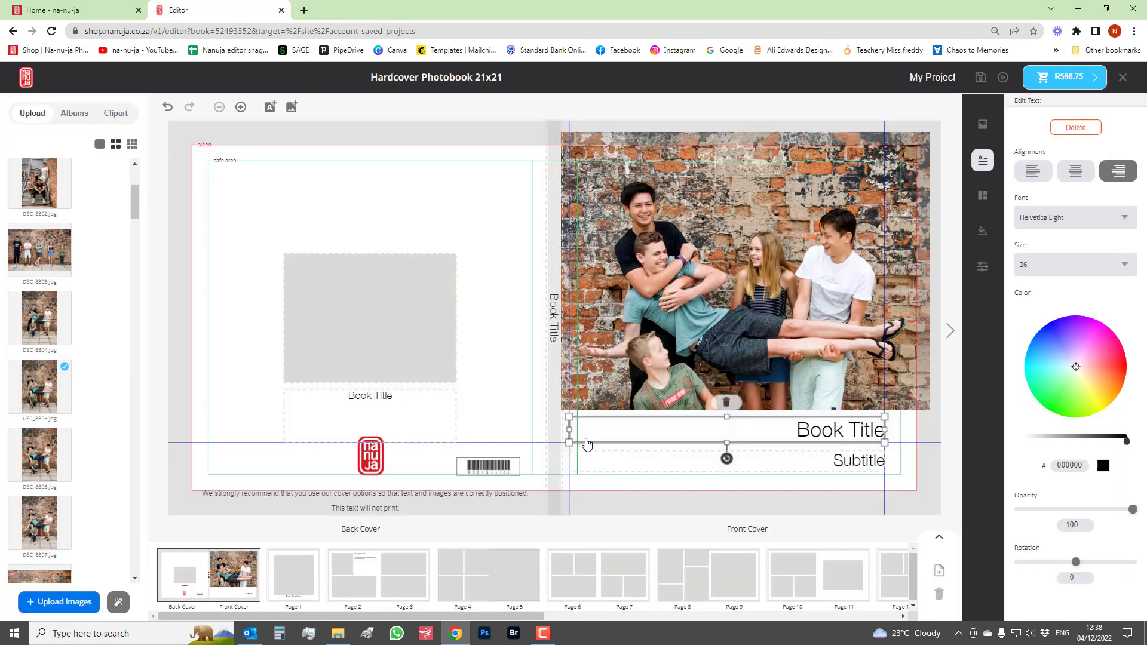
Replace the front cover's subtitle with 2020
double_click(862, 463)
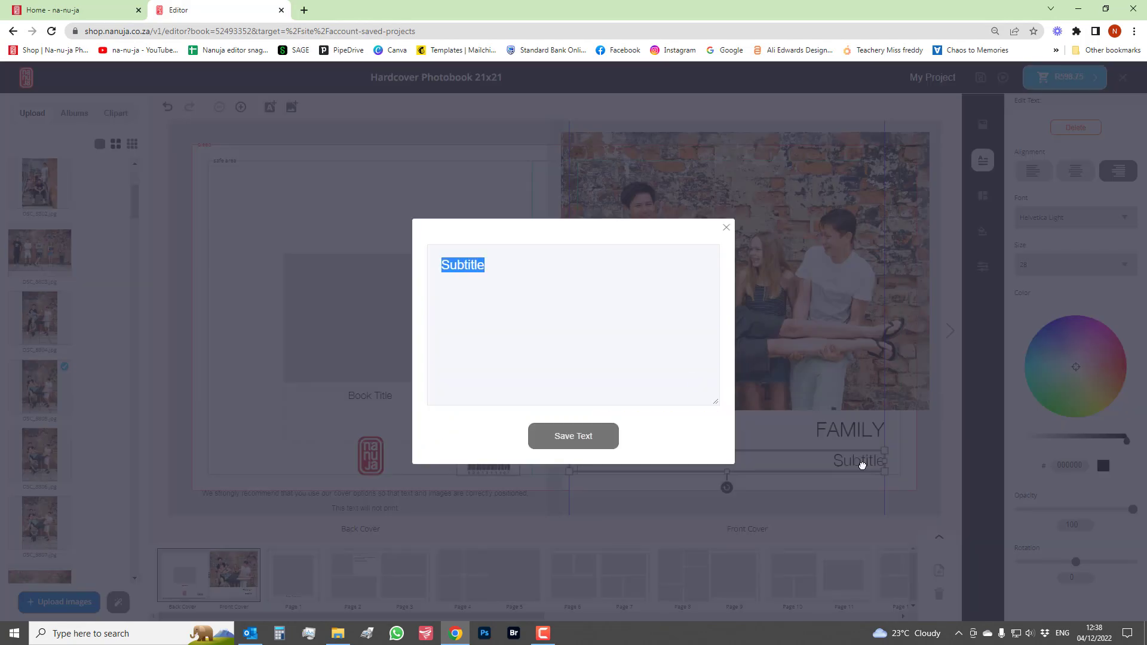
type("2")
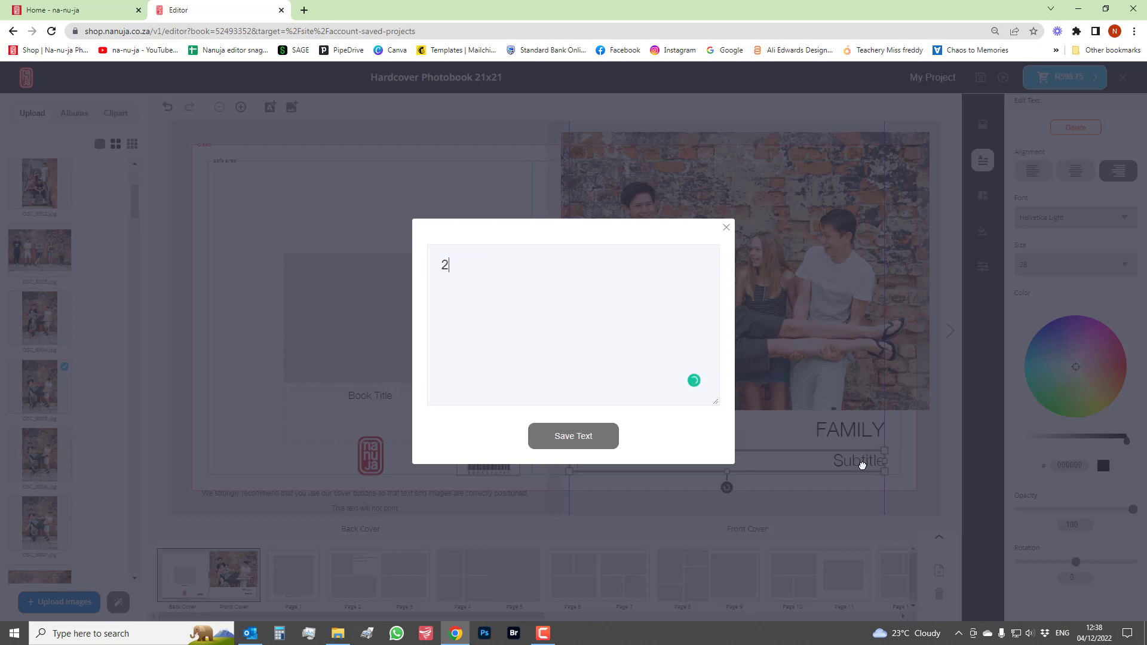
type("022")
left_click(572, 433)
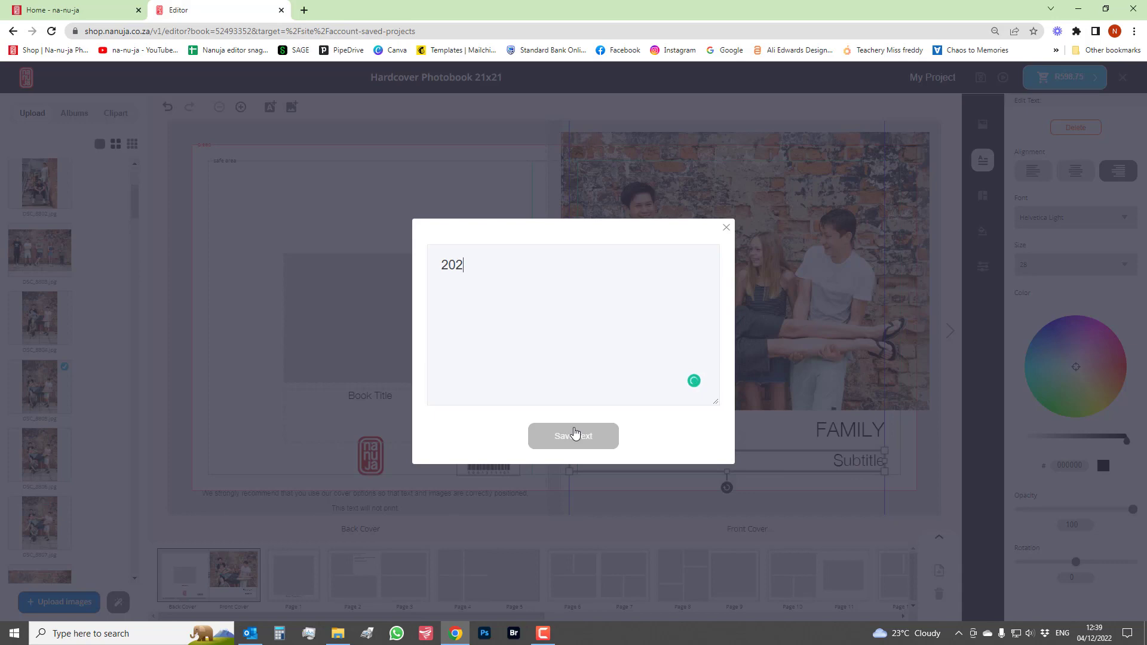
type("0")
left_click(573, 434)
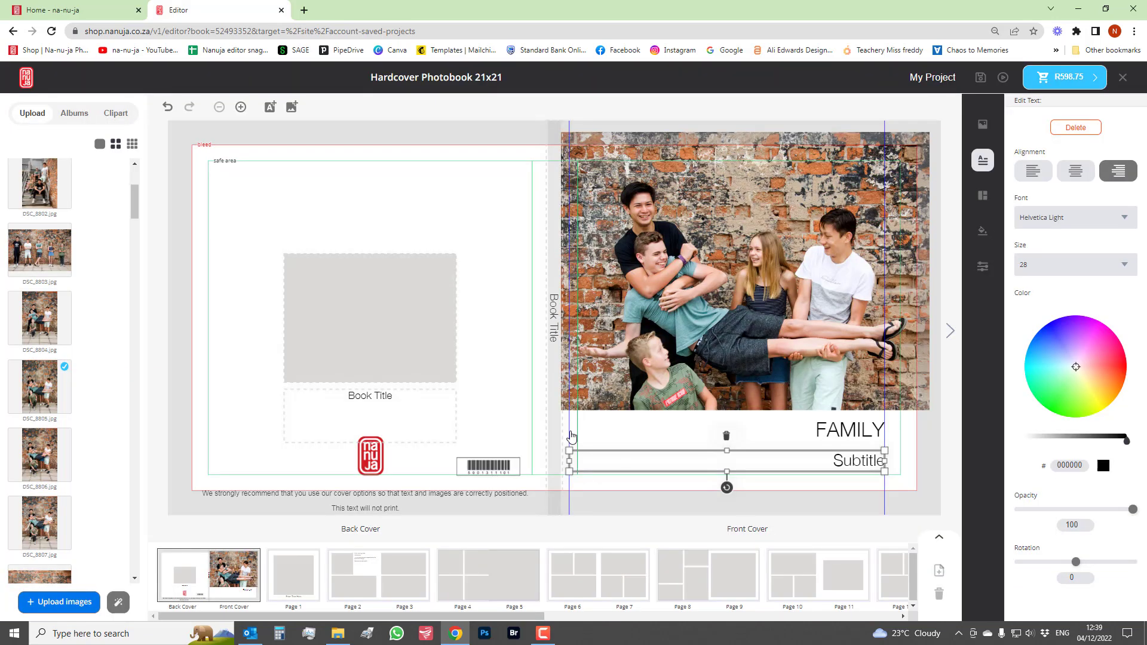
Set the font of the front cover's title and subtitle to AkzidenzGrotesk Bold
left_click(859, 434)
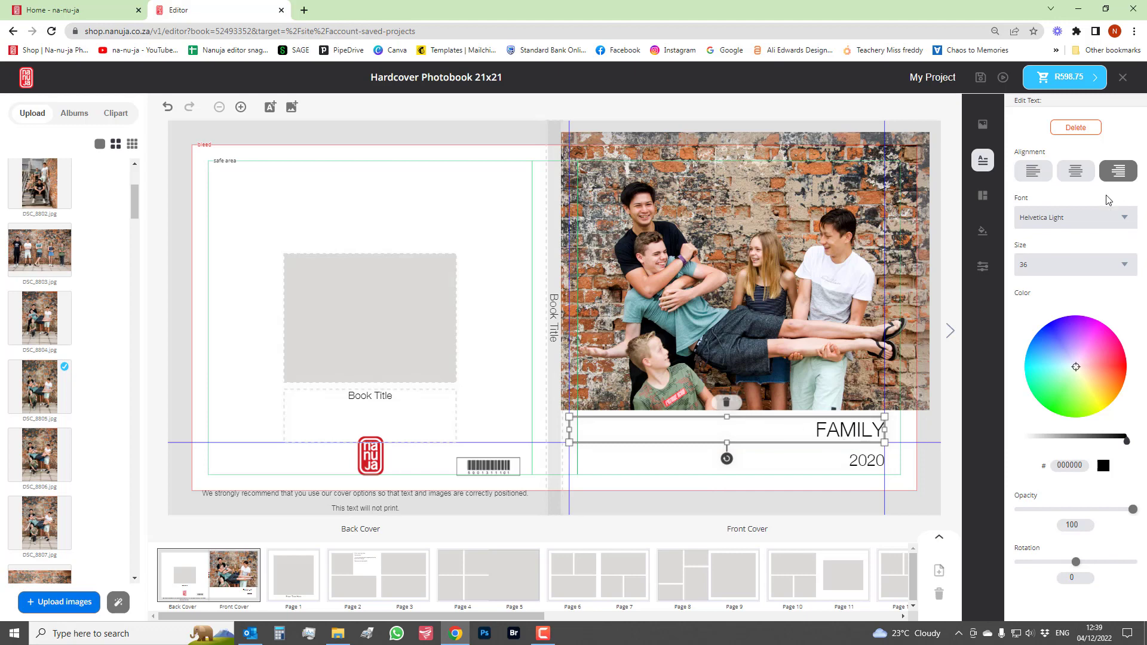
left_click(1096, 223)
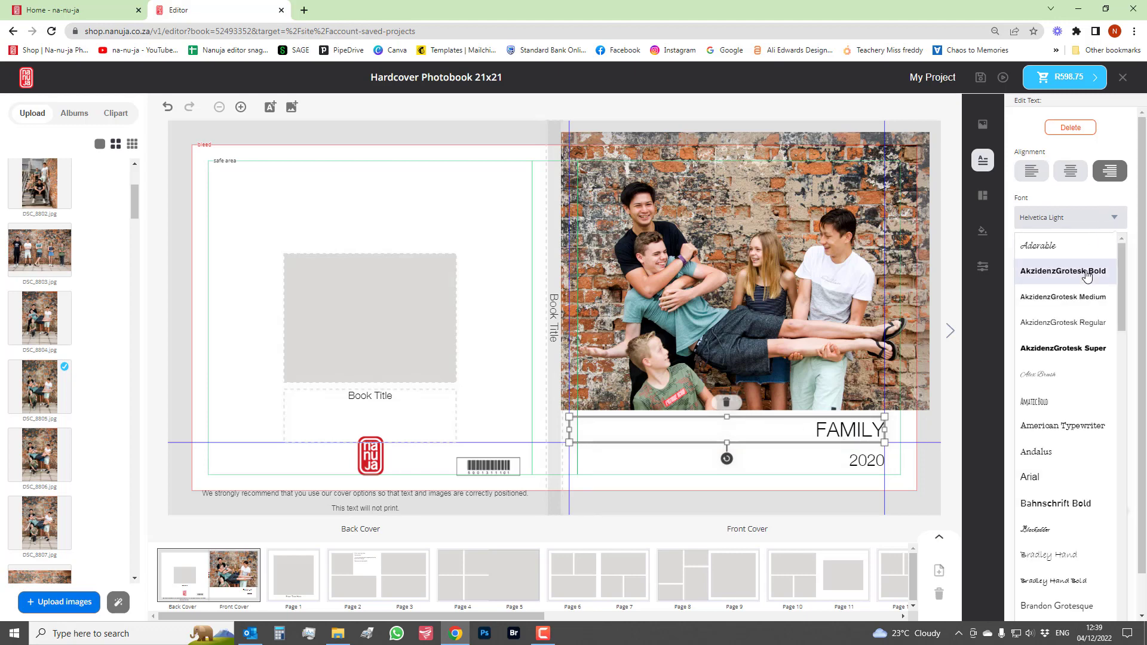
left_click(1086, 272)
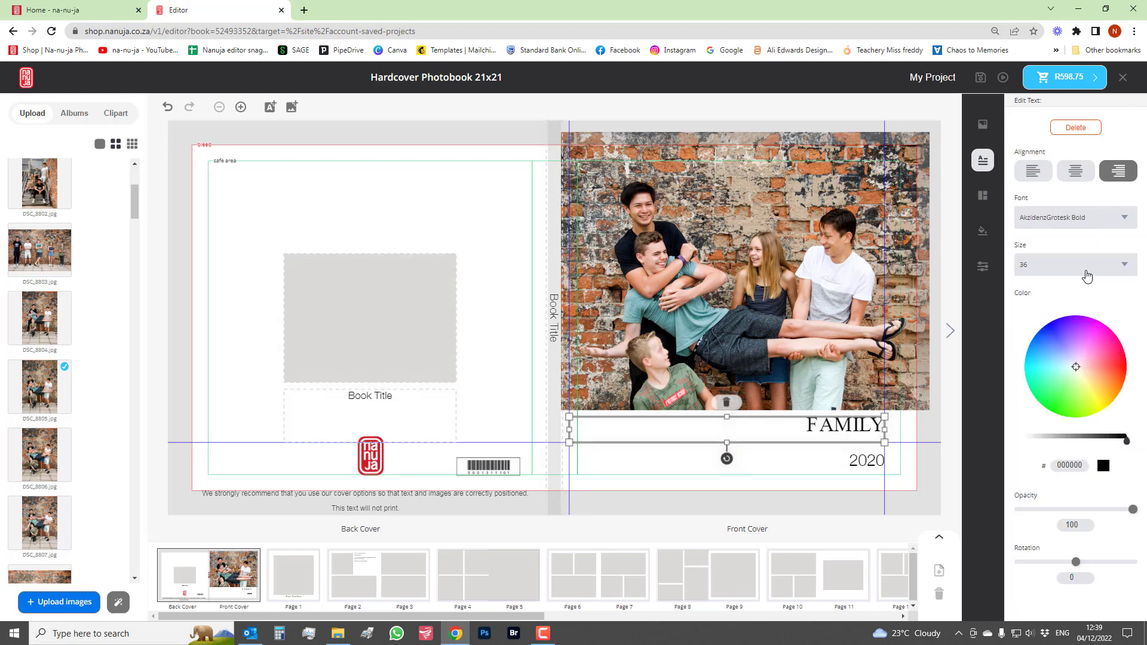
left_click(859, 464)
left_click(1090, 218)
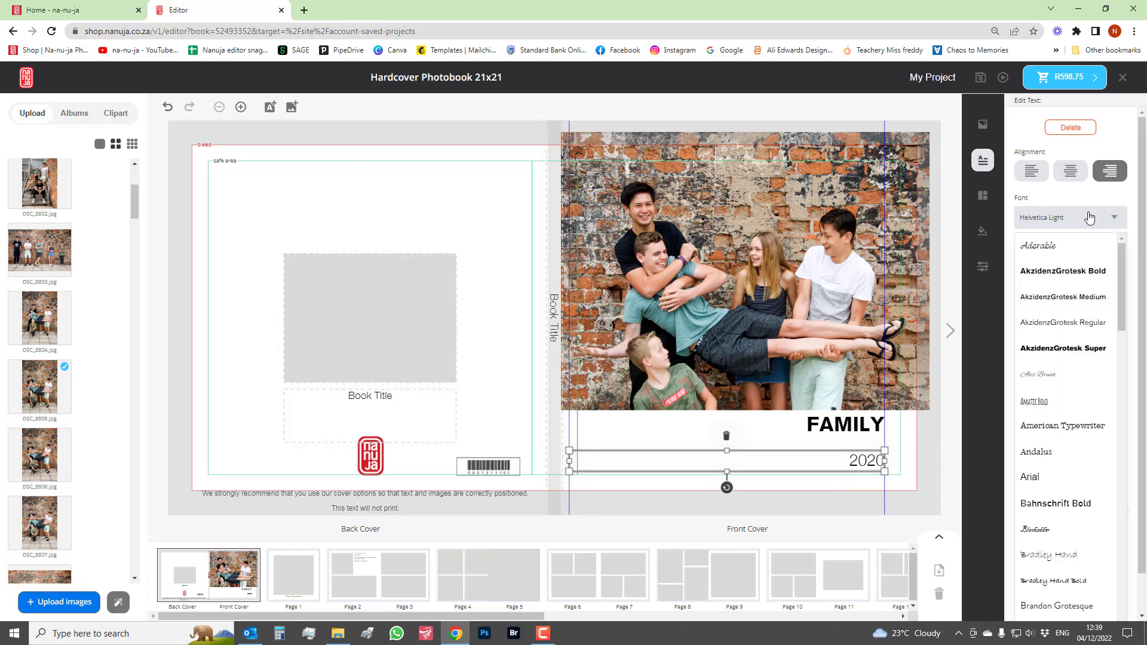
left_click(1084, 273)
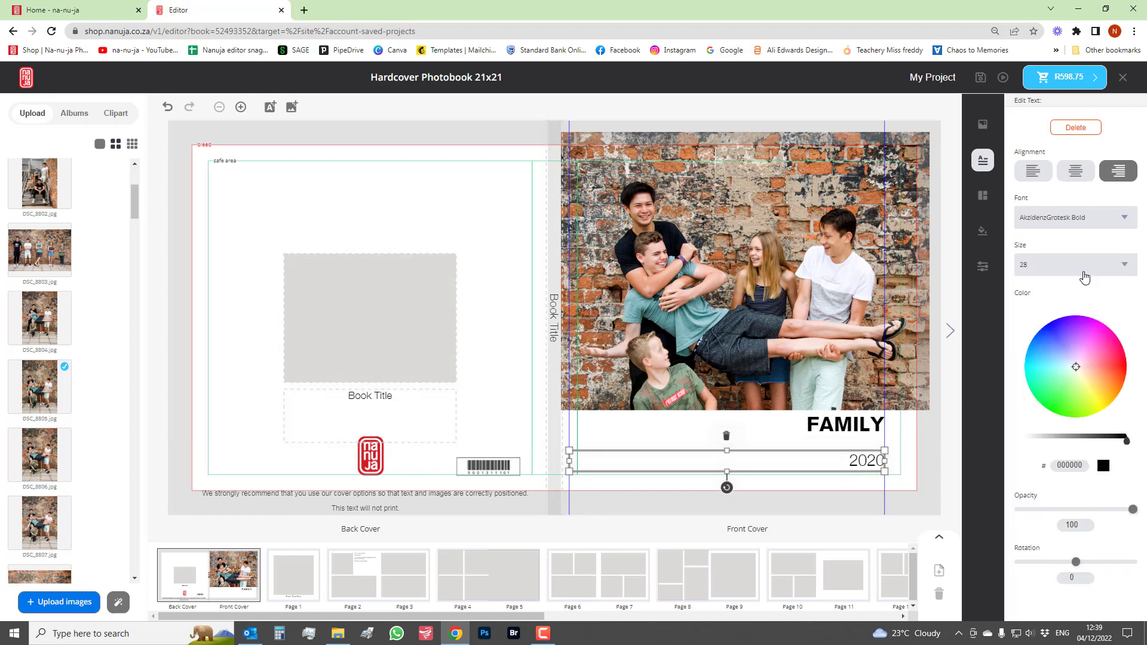
Place group photo DSC_8810 in the back cover's image box
left_click(408, 327)
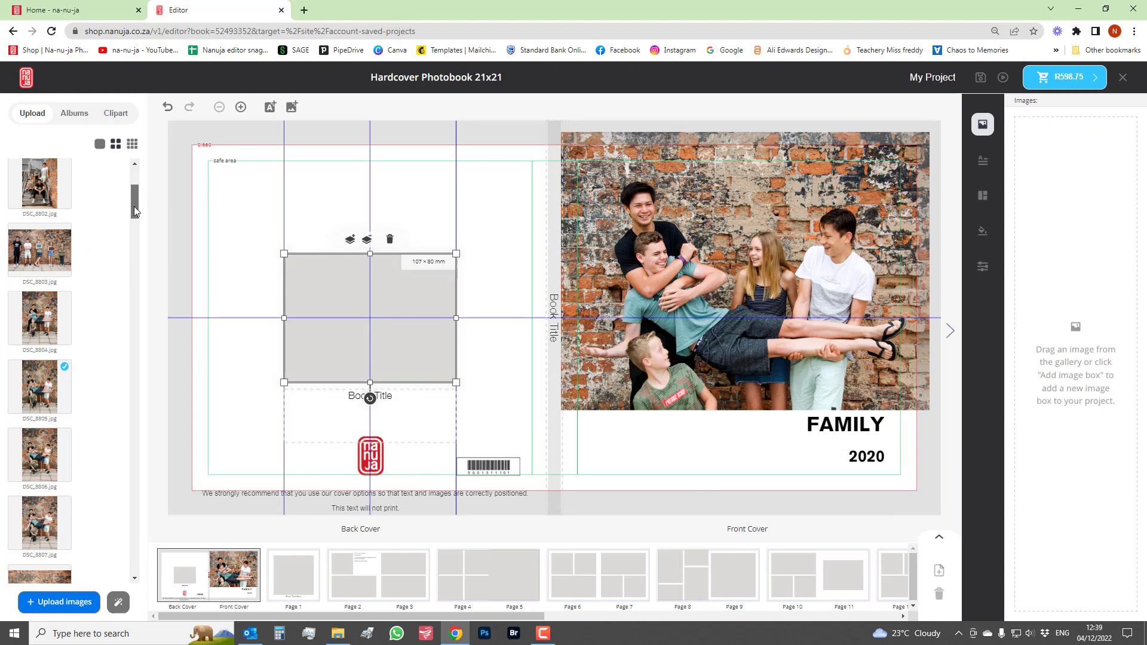
left_click_drag(134, 206, 129, 228)
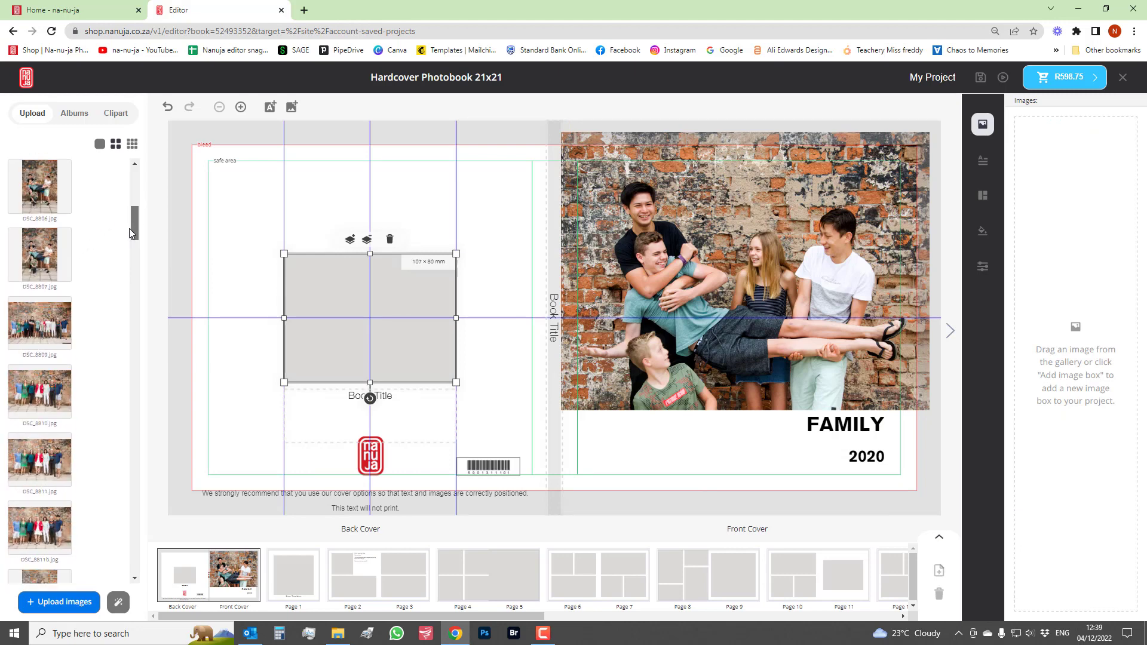
left_click_drag(39, 392, 377, 308)
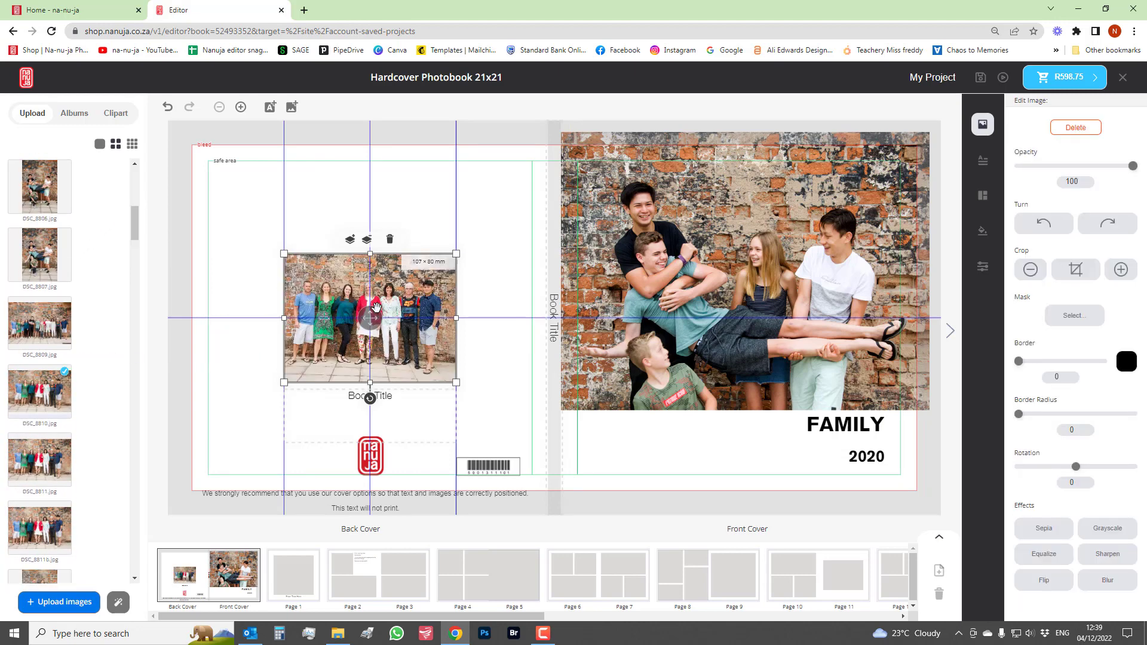
Enlarge the back cover photo to about 176 × 132 mm and move it down to just above the logo
left_click_drag(277, 253, 221, 210)
left_click_drag(457, 212, 510, 170)
left_click_drag(419, 266, 421, 298)
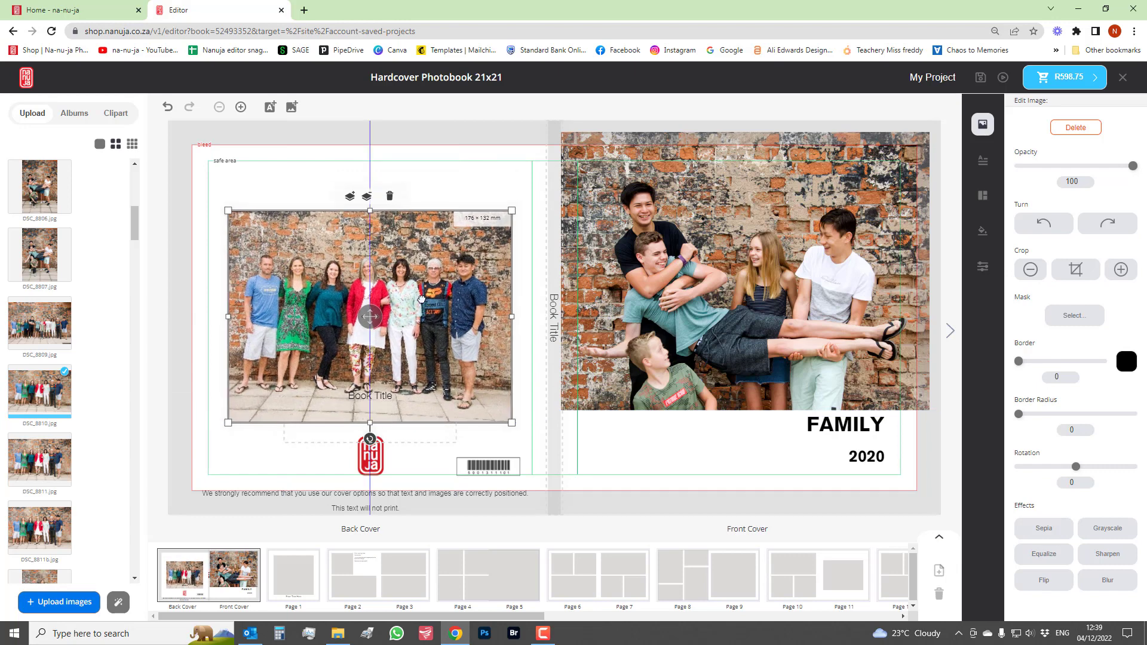
left_click(437, 173)
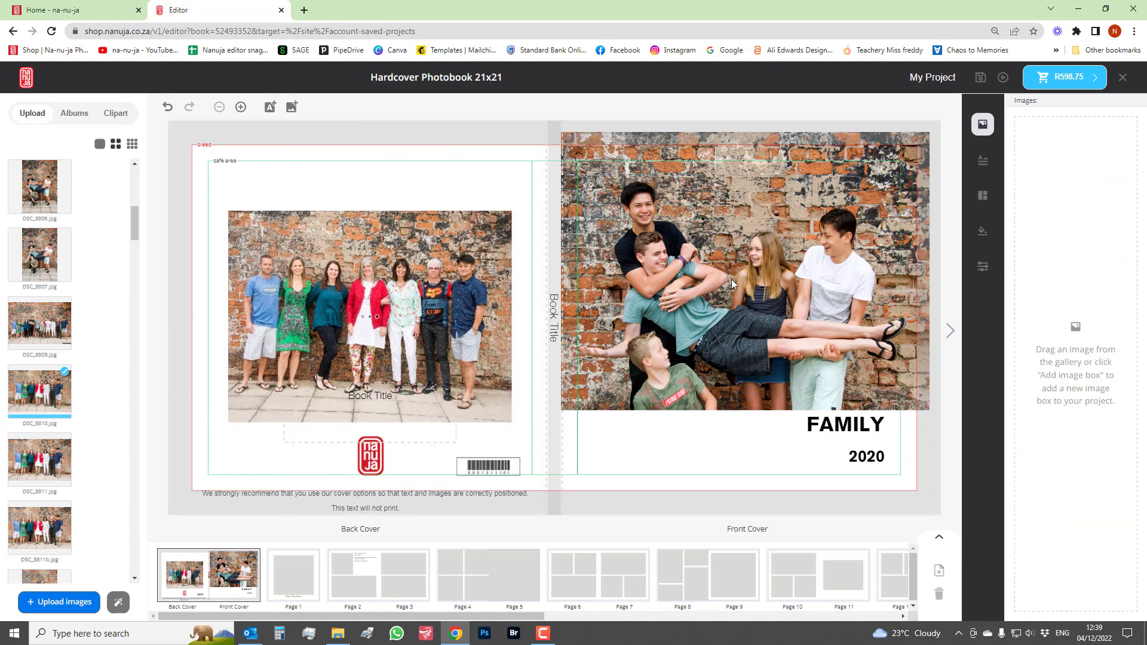
Replace page 1's captioned layout with the one-image layout that fills the safe area without a caption
left_click(294, 584)
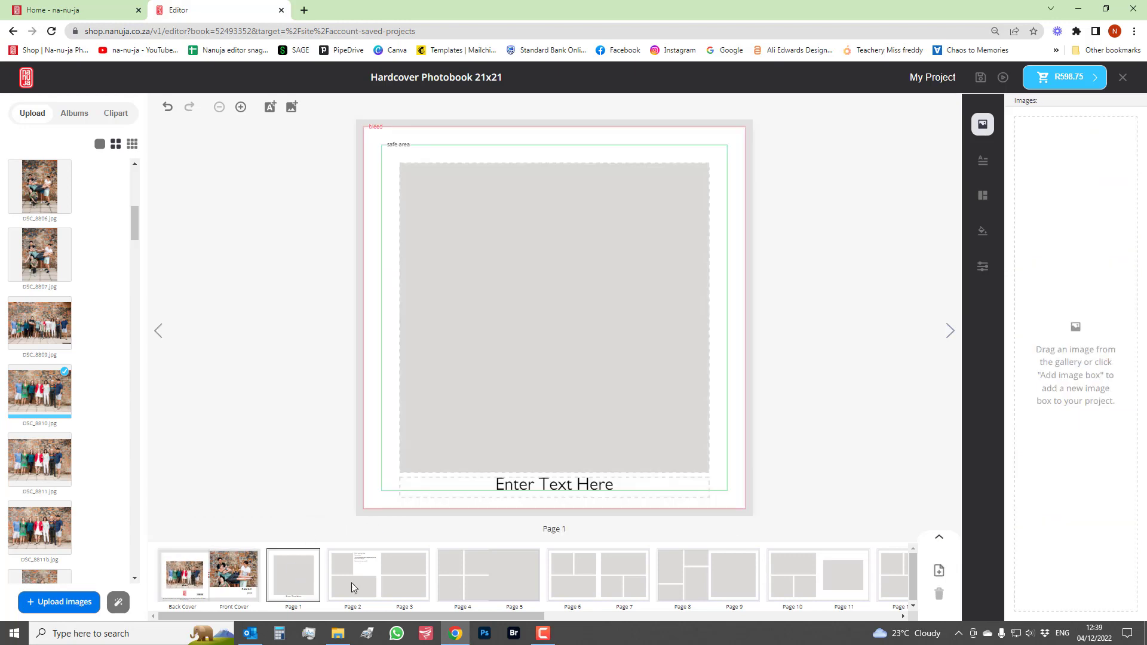
left_click(506, 331)
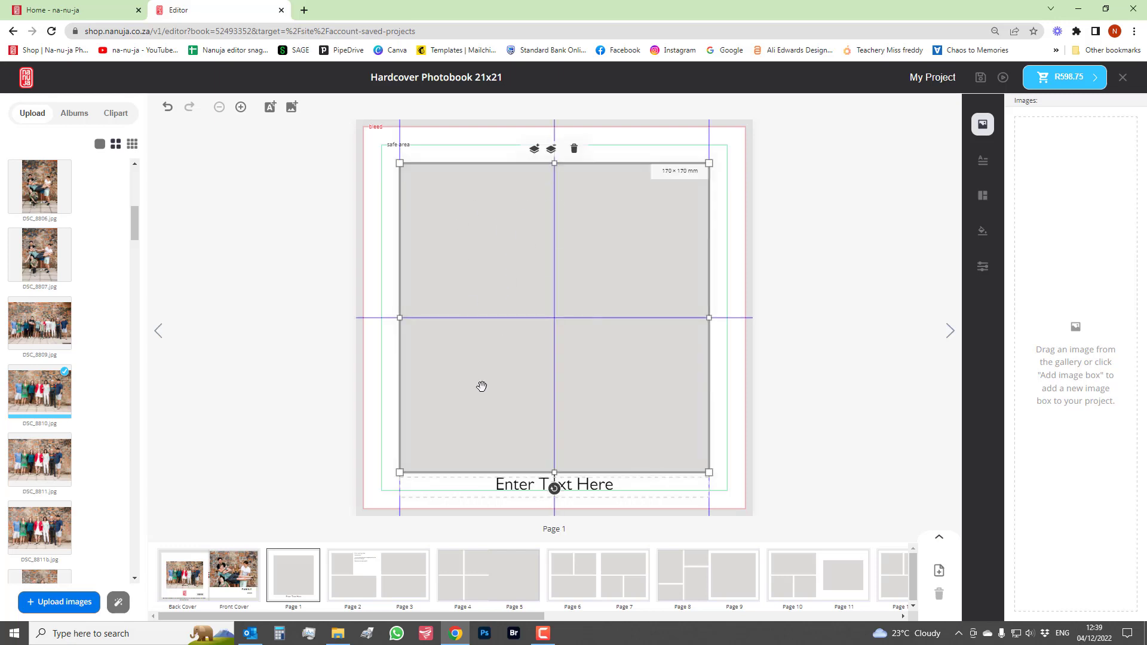
left_click(608, 483)
left_click(621, 267)
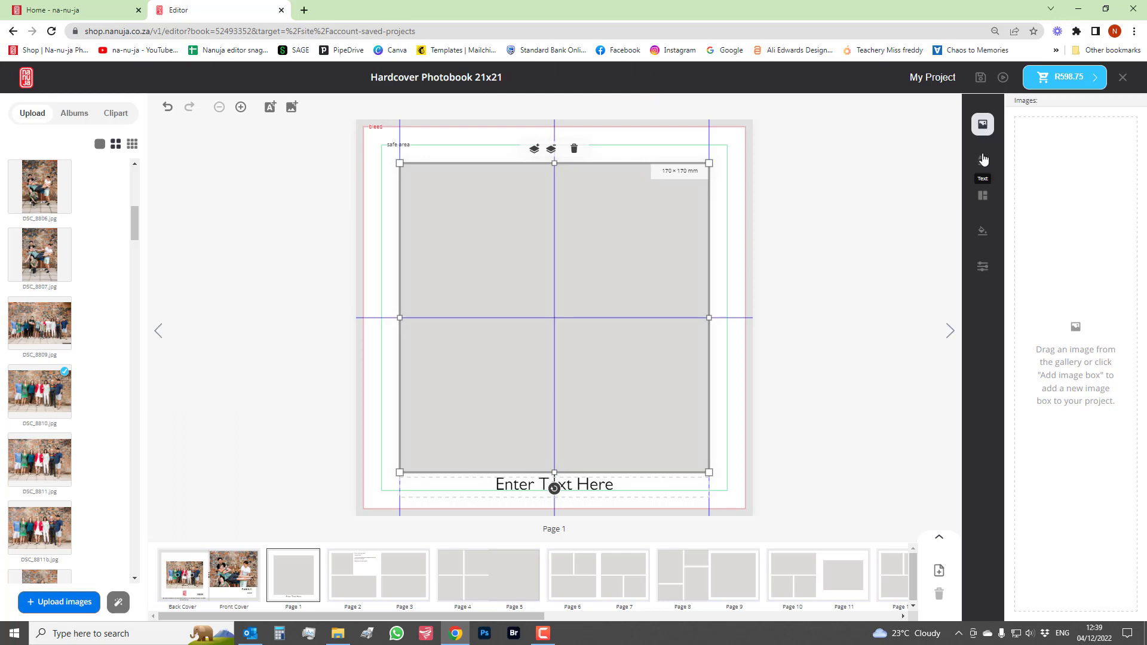
left_click(983, 196)
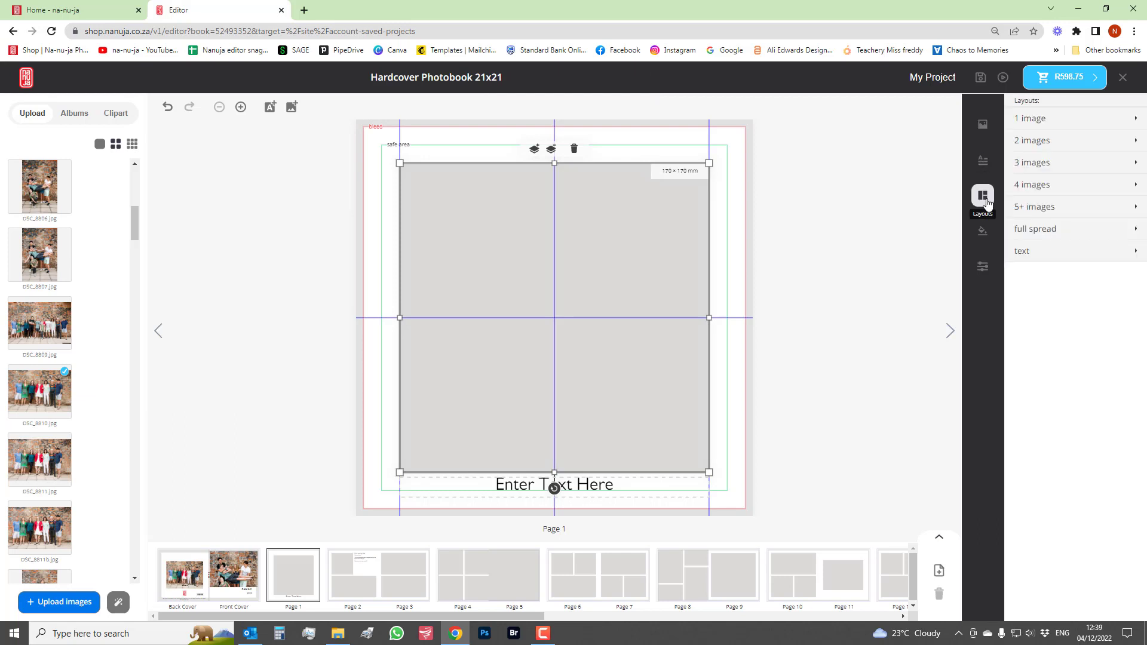
left_click(1072, 125)
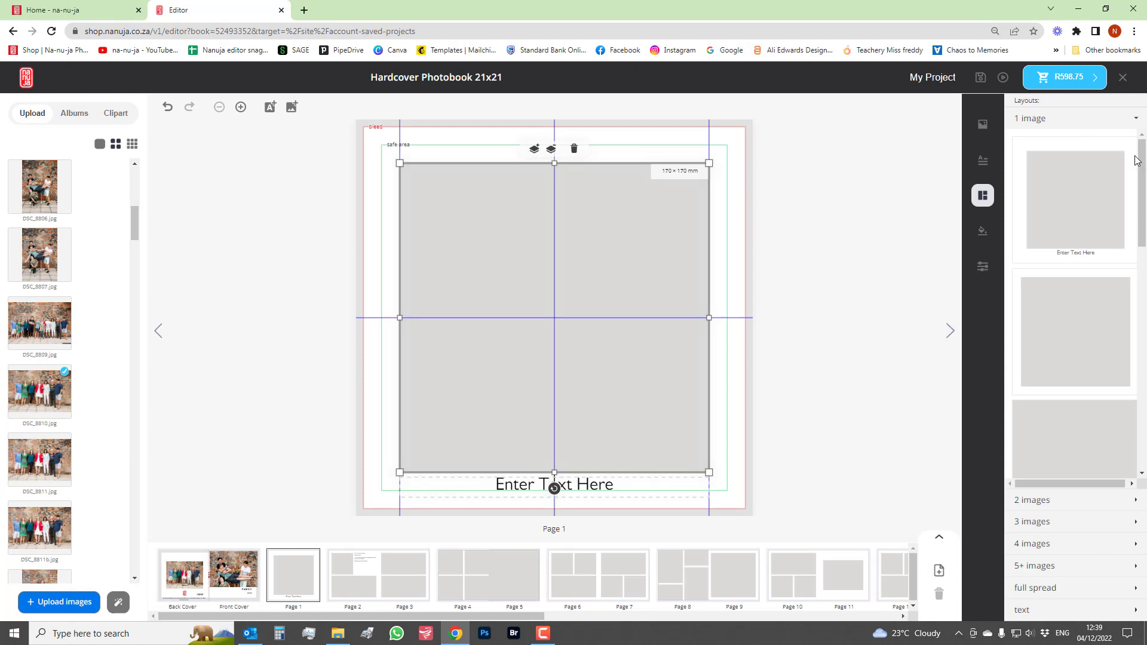
left_click_drag(1143, 168, 1144, 216)
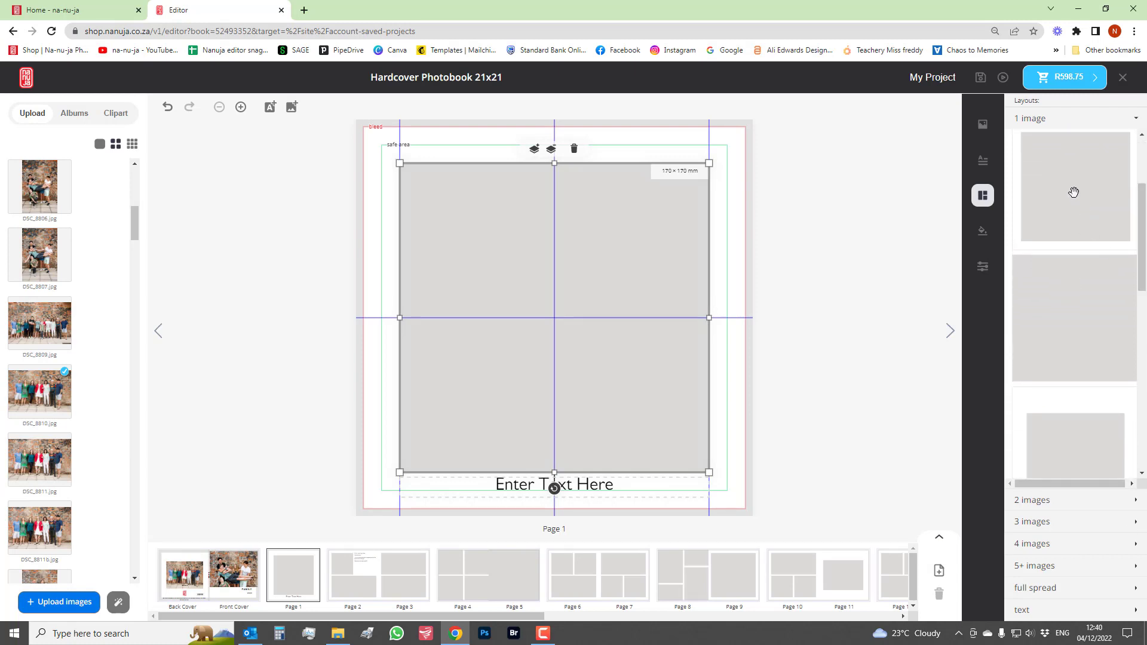
left_click_drag(1074, 192, 552, 251)
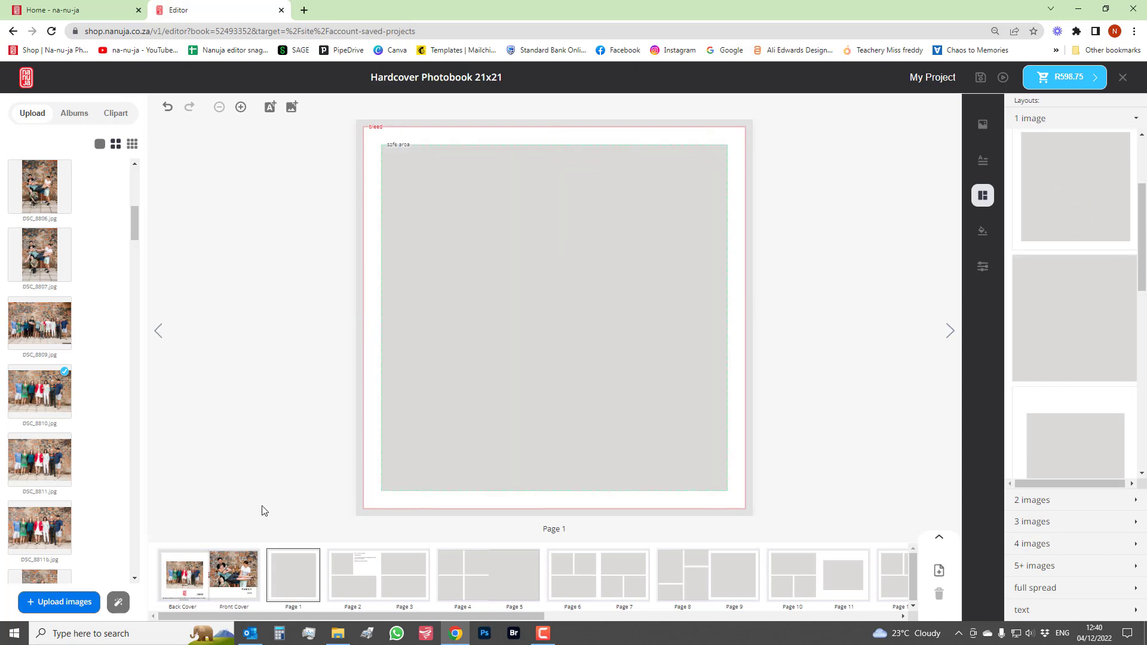
Place photo DSC_8800 in page 1's image box and shift it down within the frame so the tallest boy's head shows
left_click_drag(132, 218, 135, 176)
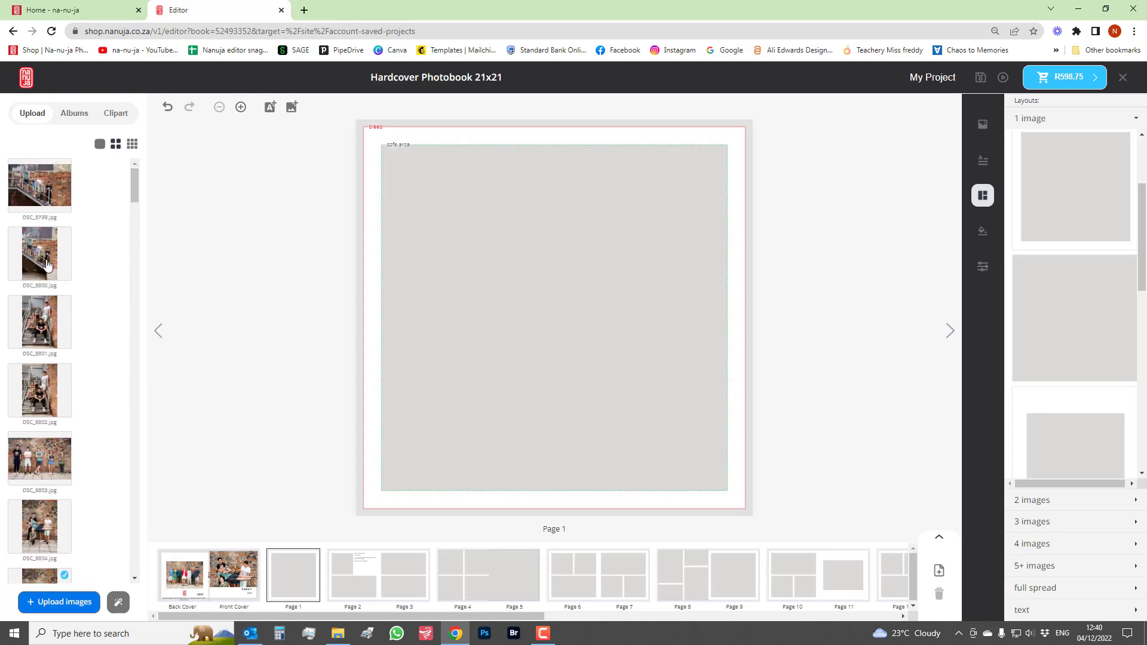
left_click_drag(35, 256, 509, 279)
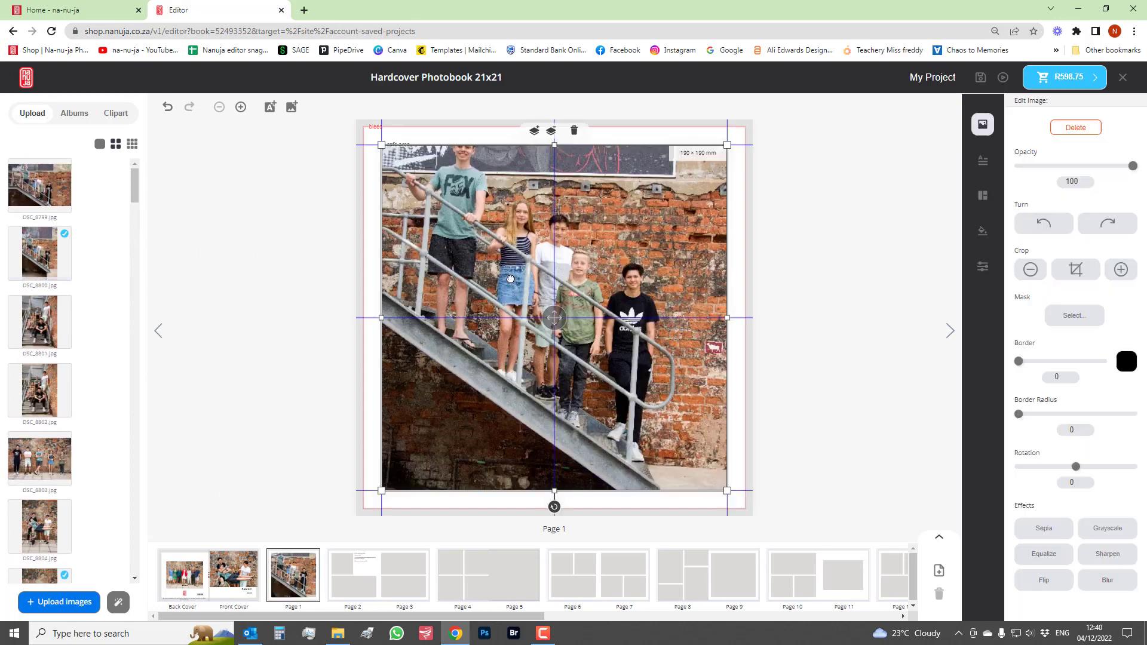
double_click(555, 319)
mouse_move(555, 321)
left_mouse_down()
mouse_move(556, 372)
mouse_move(553, 342)
left_mouse_up()
double_click(552, 342)
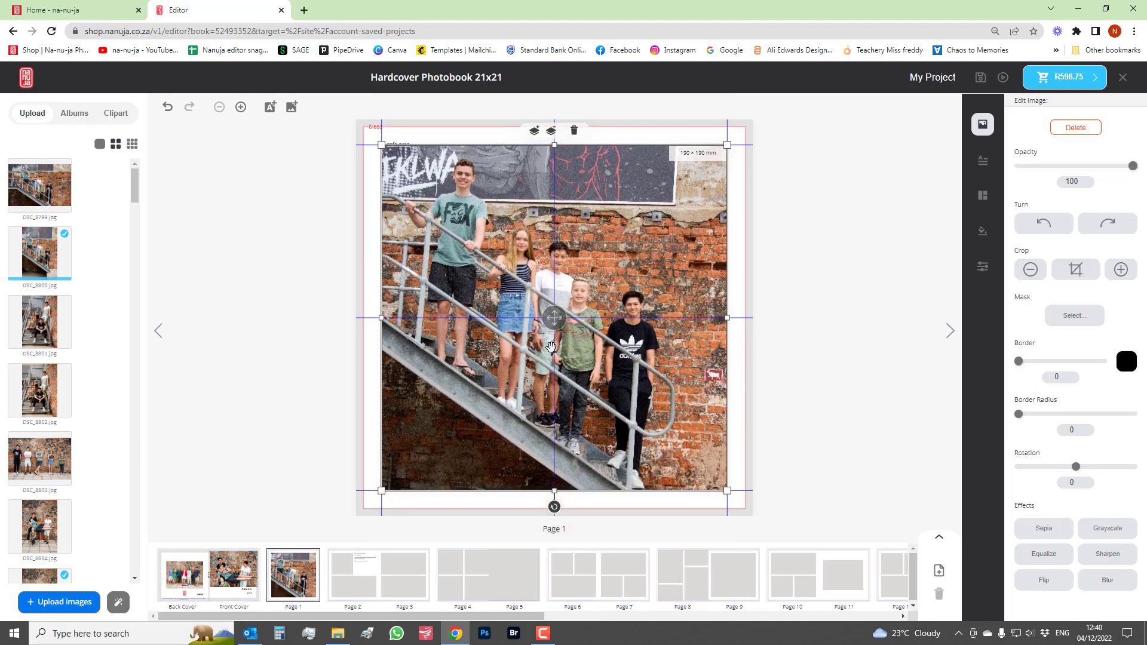
Apply the layout with two stacked landscape images to page 2
left_click(356, 591)
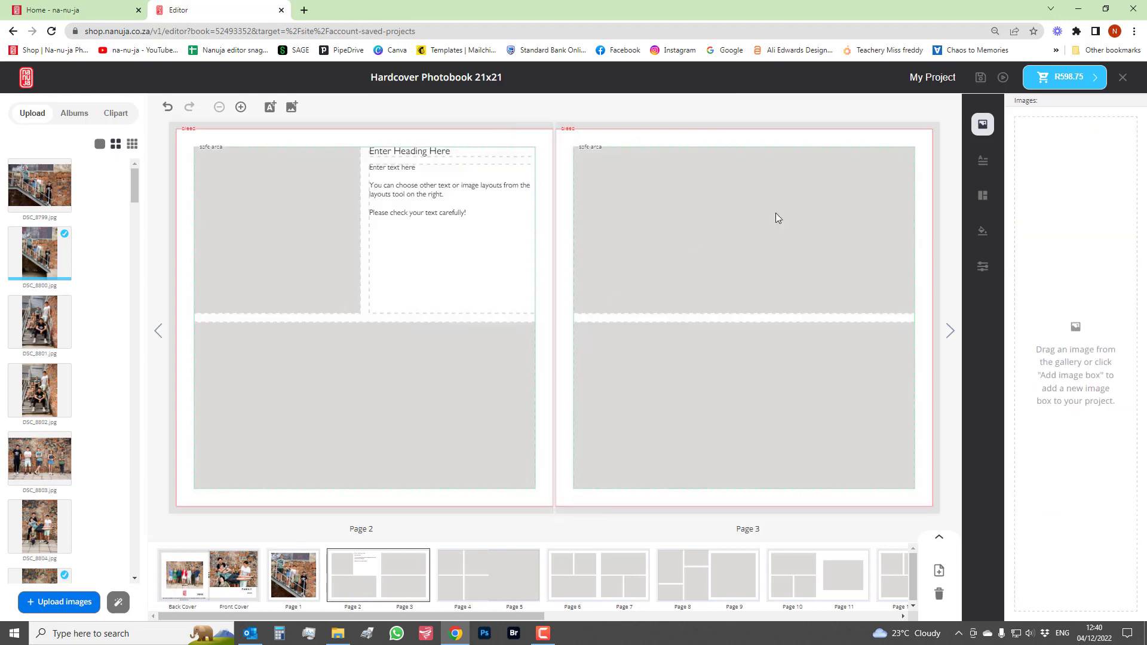
left_click(977, 201)
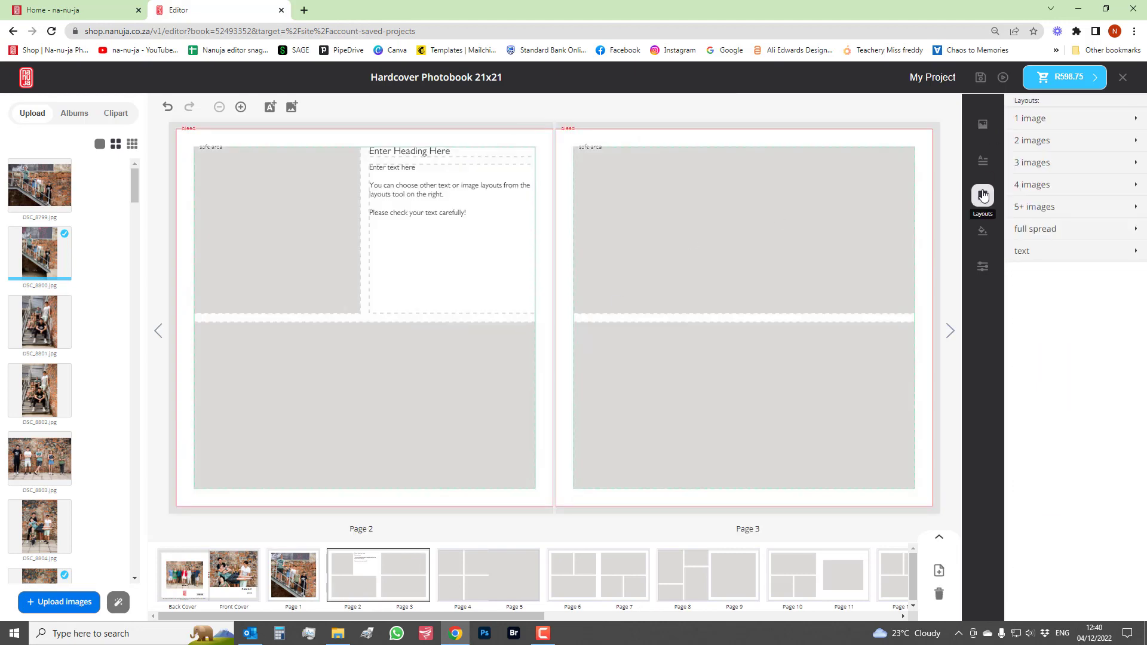
left_click(1081, 143)
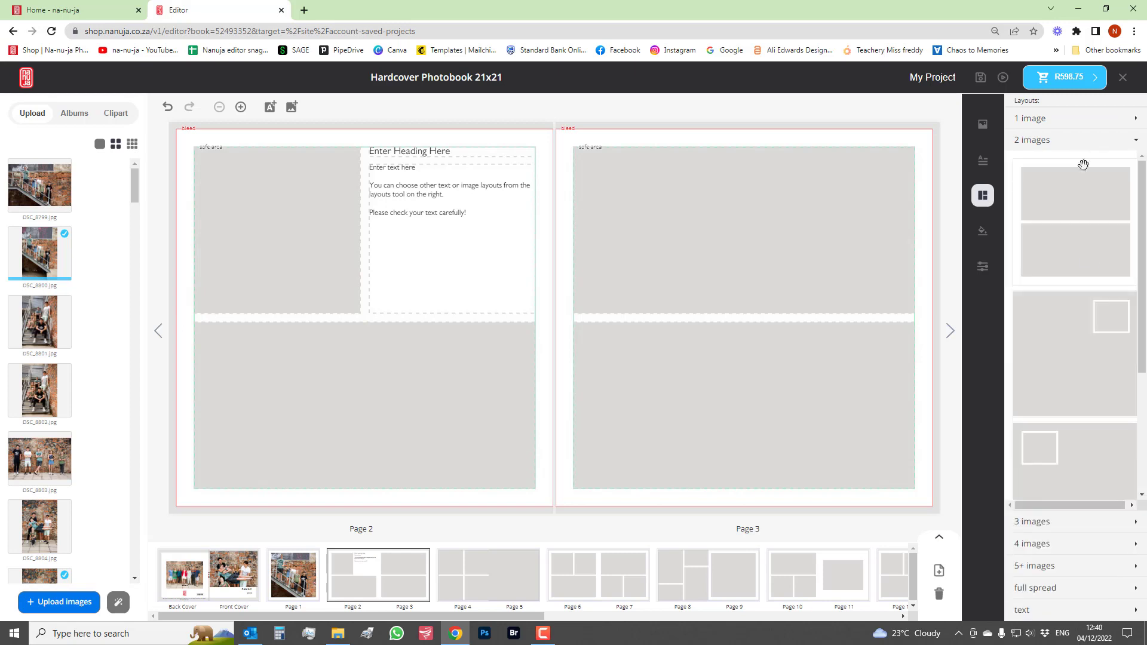
left_click_drag(1086, 223, 415, 233)
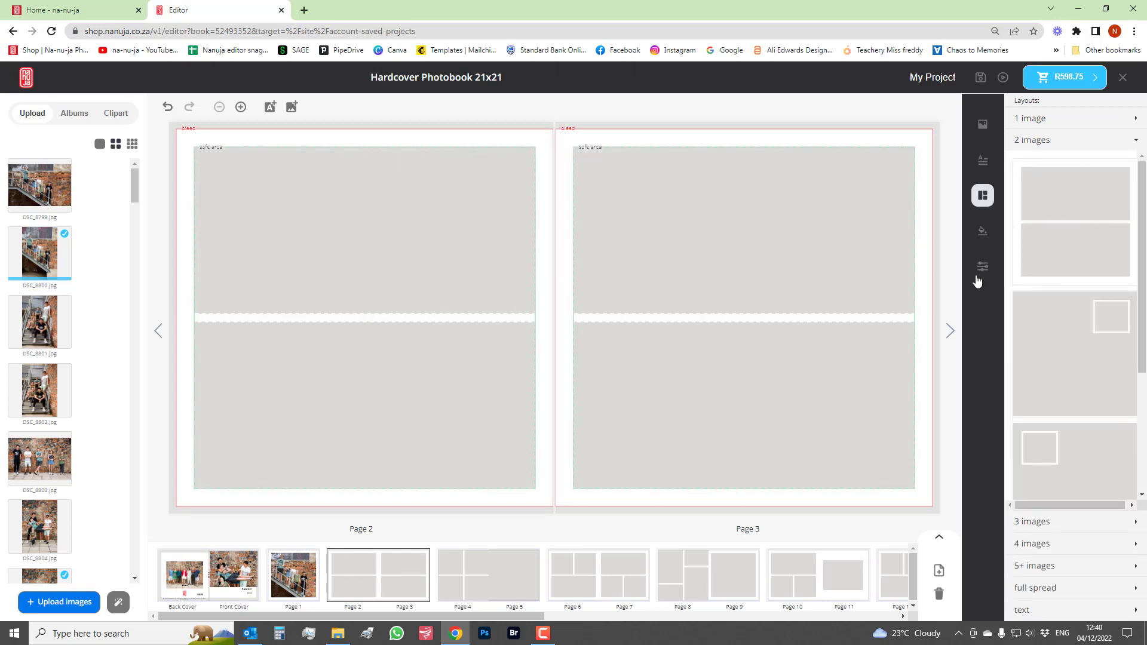
Apply the full-bleed one-image layout to pages 3 and 4 and the captioned one-image layout to page 5
left_click(1066, 118)
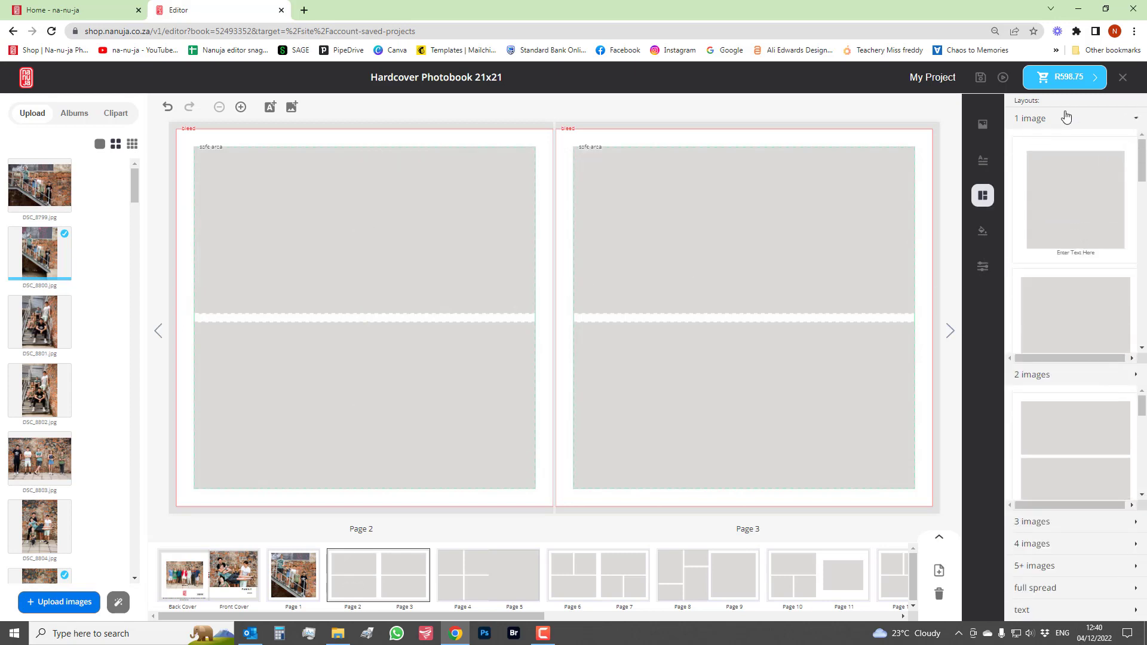
left_click_drag(1080, 435, 697, 288)
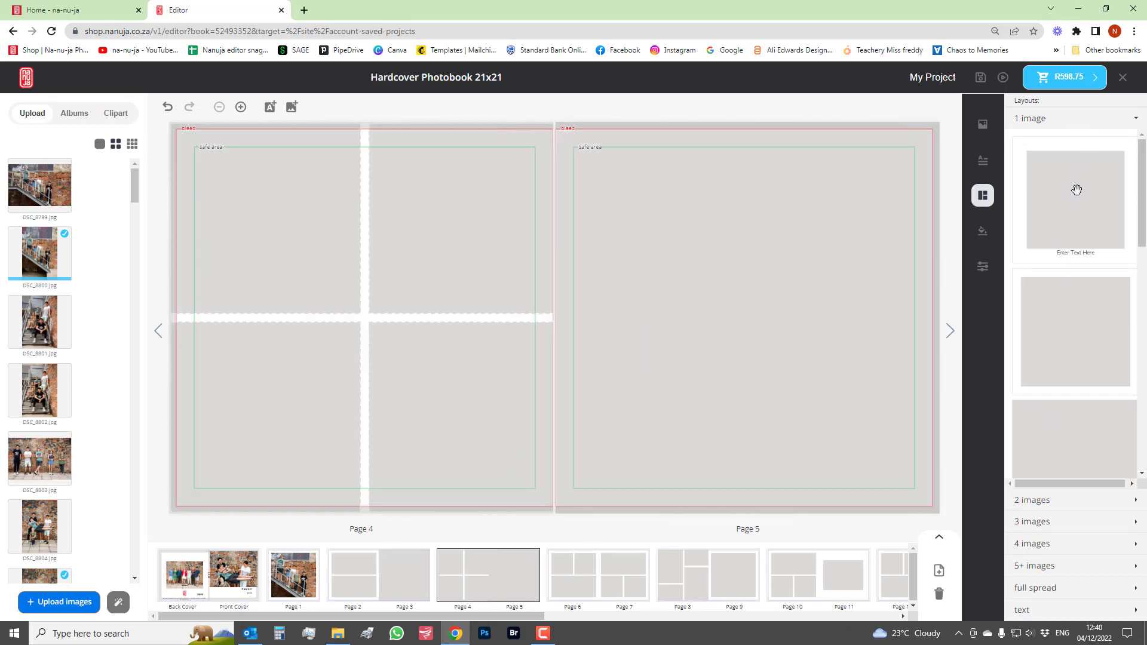
left_click_drag(1076, 192, 772, 222)
left_click_drag(1072, 445, 435, 251)
Give page 6 the one-image layout with a white border and page 7 the full-bleed one-image layout
left_click(599, 567)
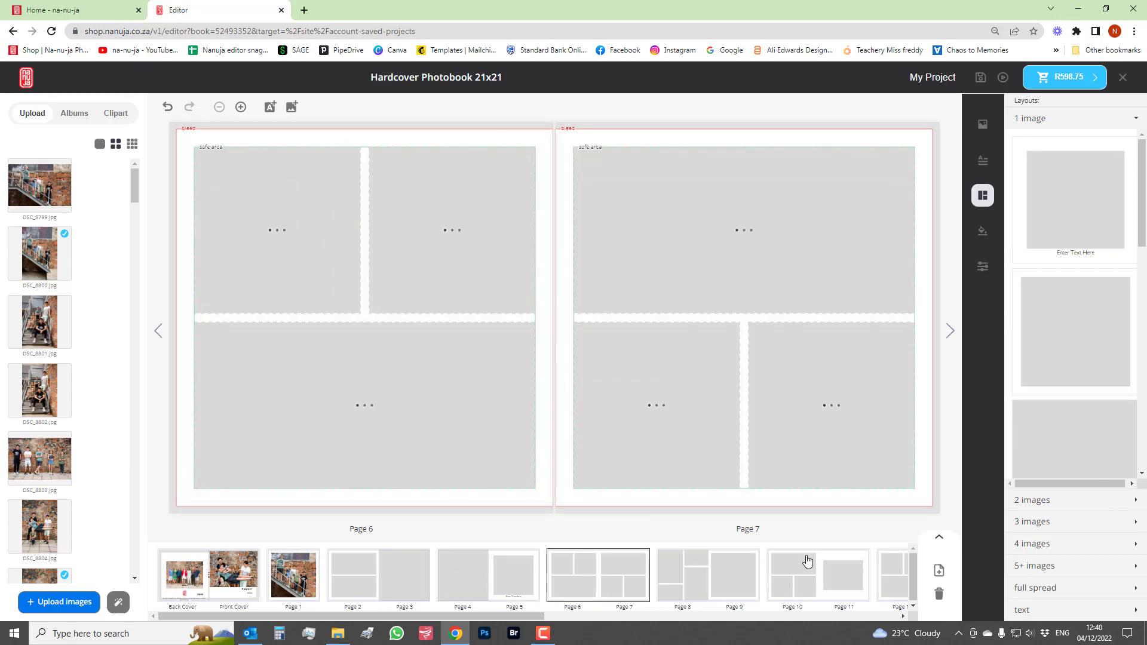
left_click_drag(1085, 333, 672, 273)
left_click_drag(1045, 436, 326, 267)
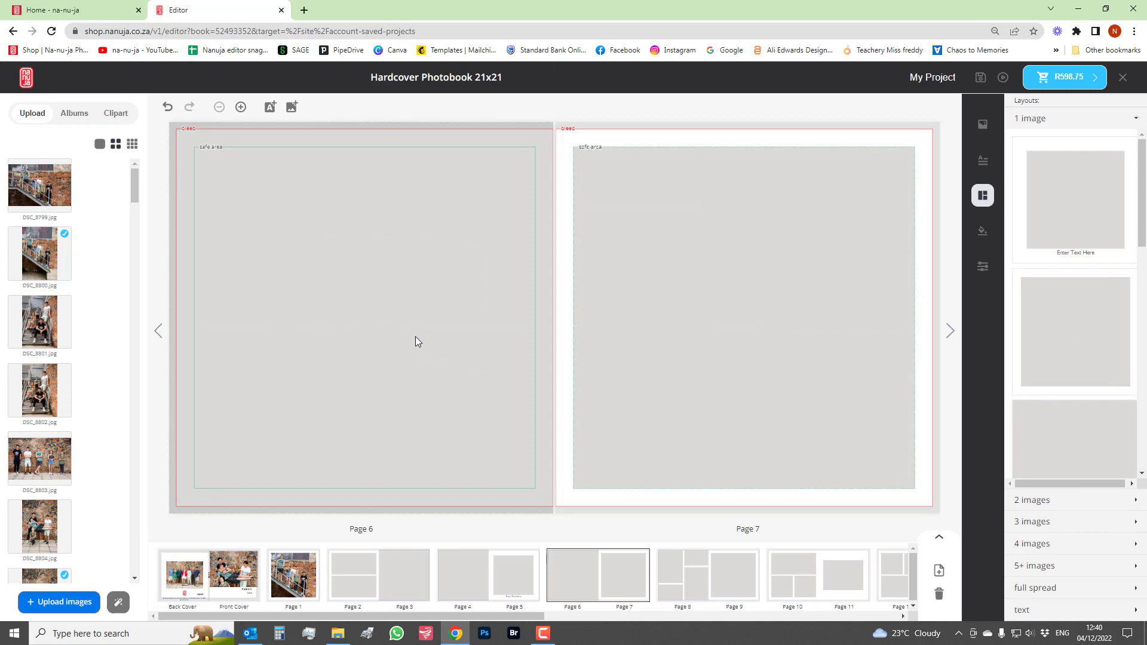
left_click_drag(1070, 438, 757, 251)
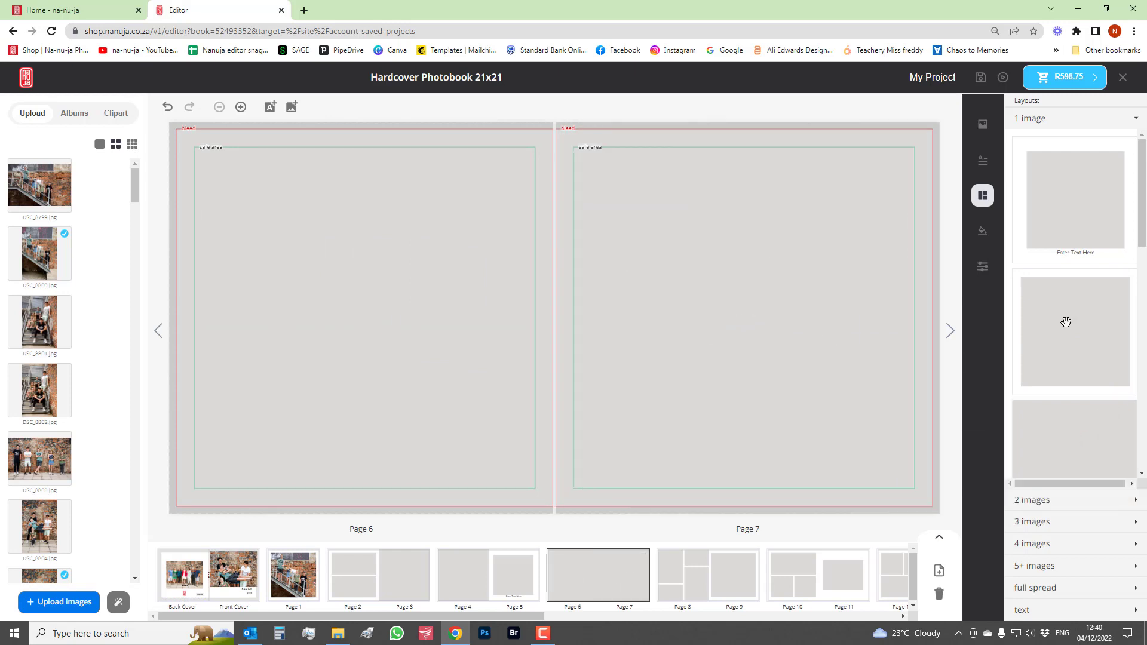
left_click_drag(1063, 321, 450, 281)
Apply the full-bleed one-image layout to page 8 and the centred landscape one-image layout to page 9
left_click(696, 592)
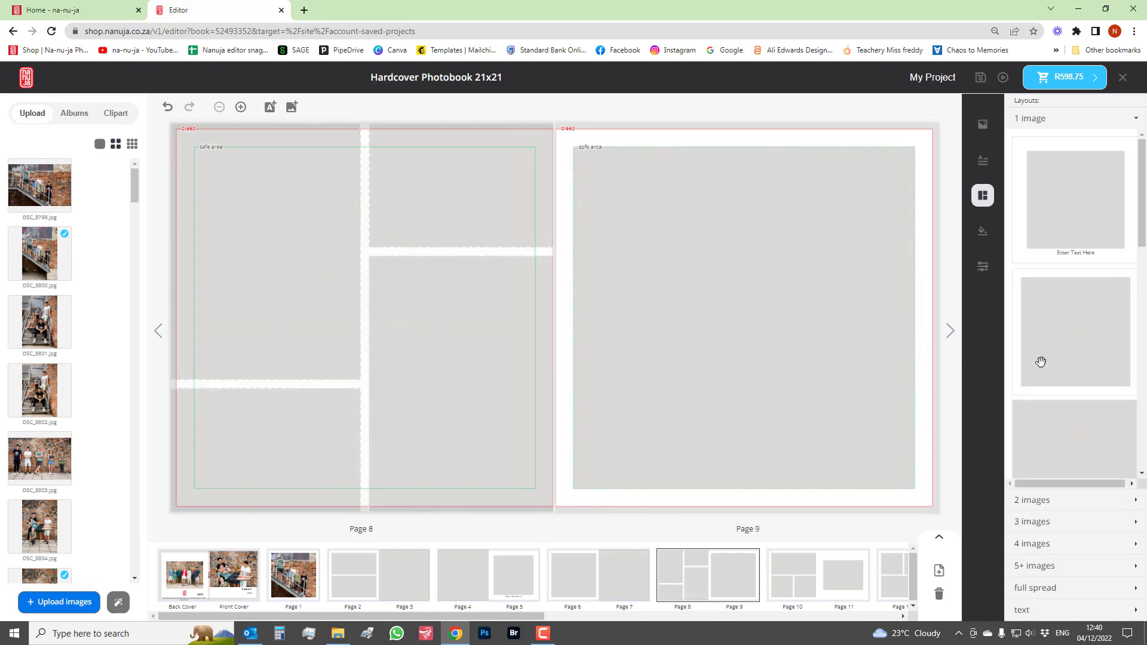
scroll(1139, 279, "down", 4)
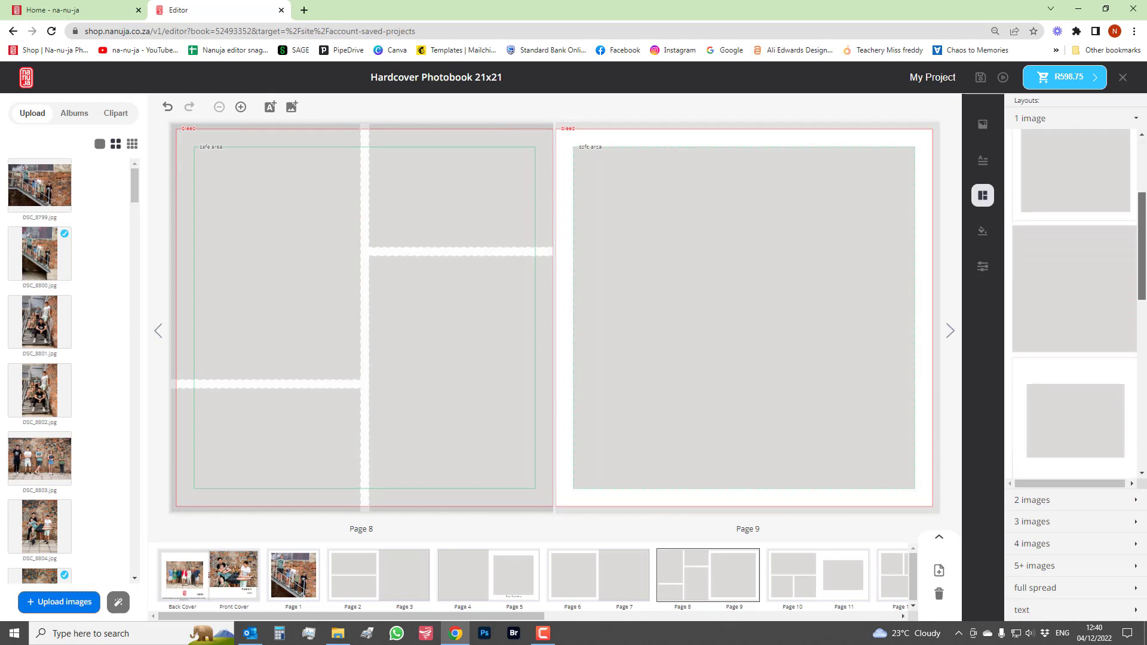
scroll(1145, 272, "up", 2)
left_click_drag(1078, 345, 449, 291)
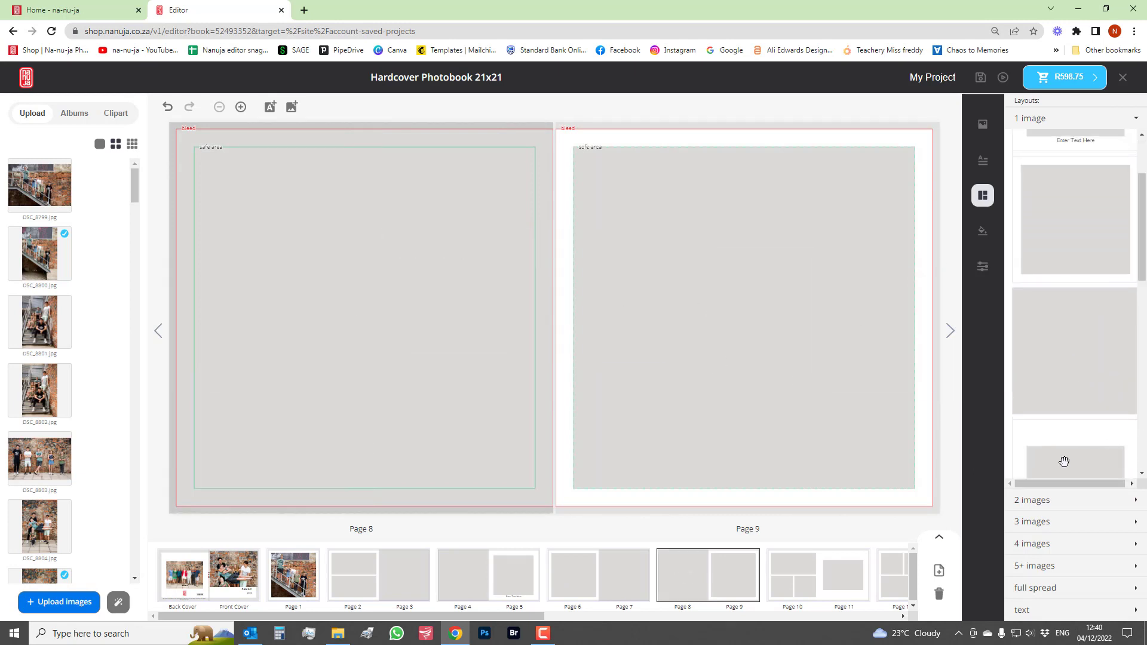
left_click_drag(1064, 461, 710, 272)
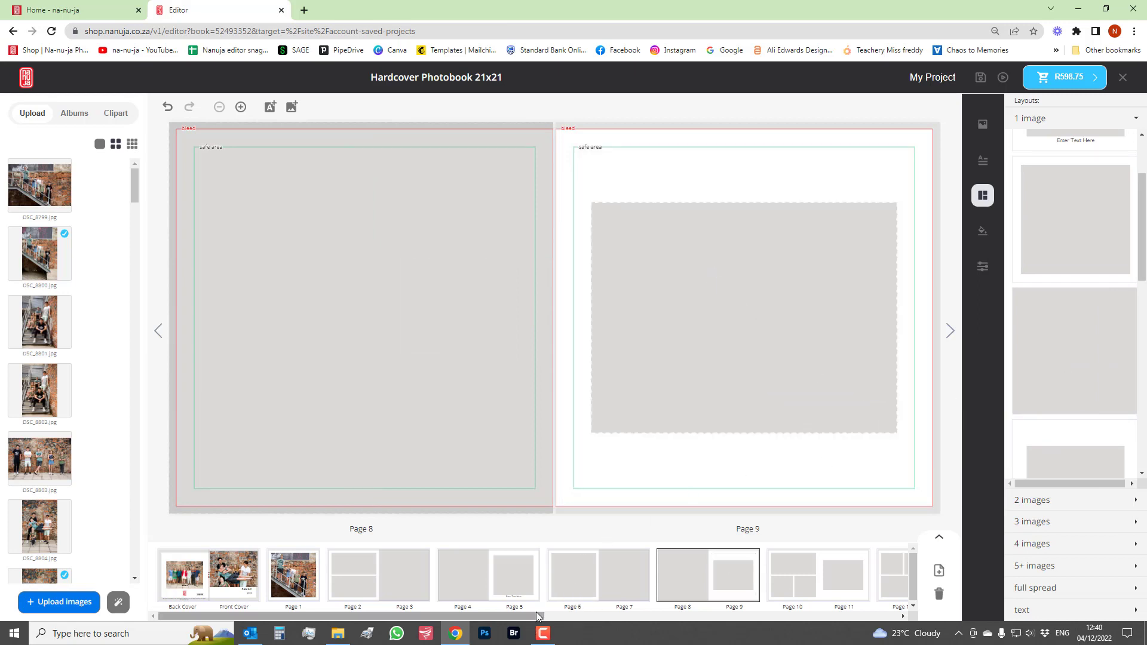
Give page 10 the white-bordered one-image layout and page 11 the full-bleed one-image layout
left_click_drag(533, 616, 687, 618)
left_click(509, 574)
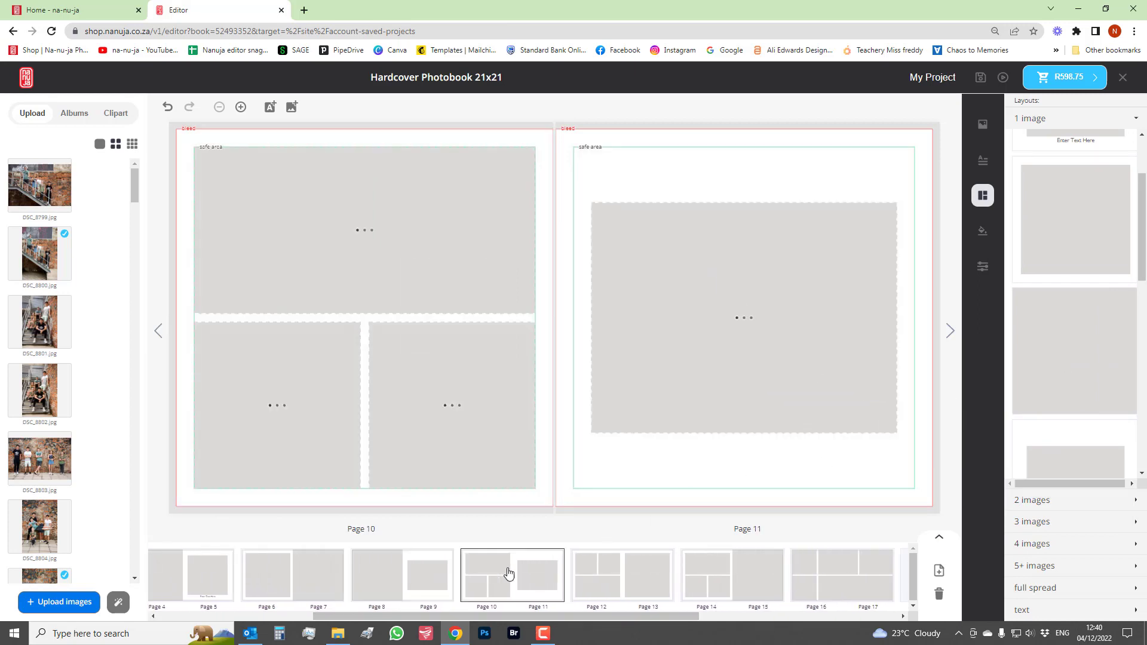
mouse_move(1144, 251)
left_mouse_down()
mouse_move(1146, 217)
mouse_move(1146, 240)
left_mouse_up()
left_click_drag(1075, 399, 938, 322)
left_click_drag(1093, 260, 324, 236)
Set page 12 to the white-bordered one-image layout and page 13 to the full-bleed one-image layout
left_click(612, 573)
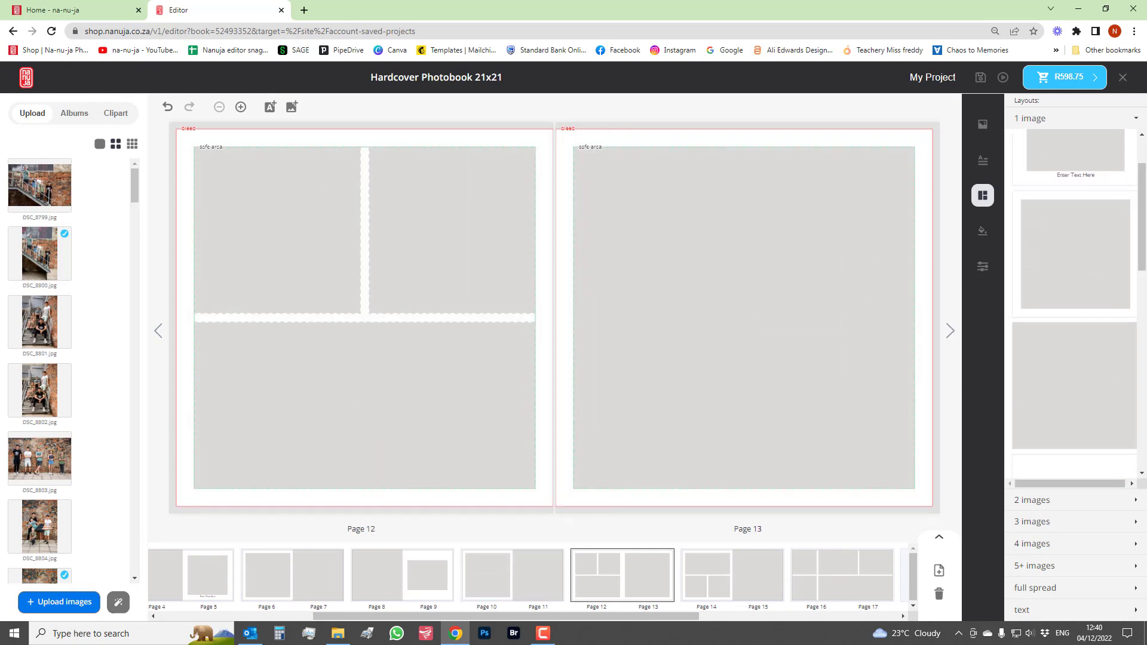
left_click_drag(1143, 221, 924, 385)
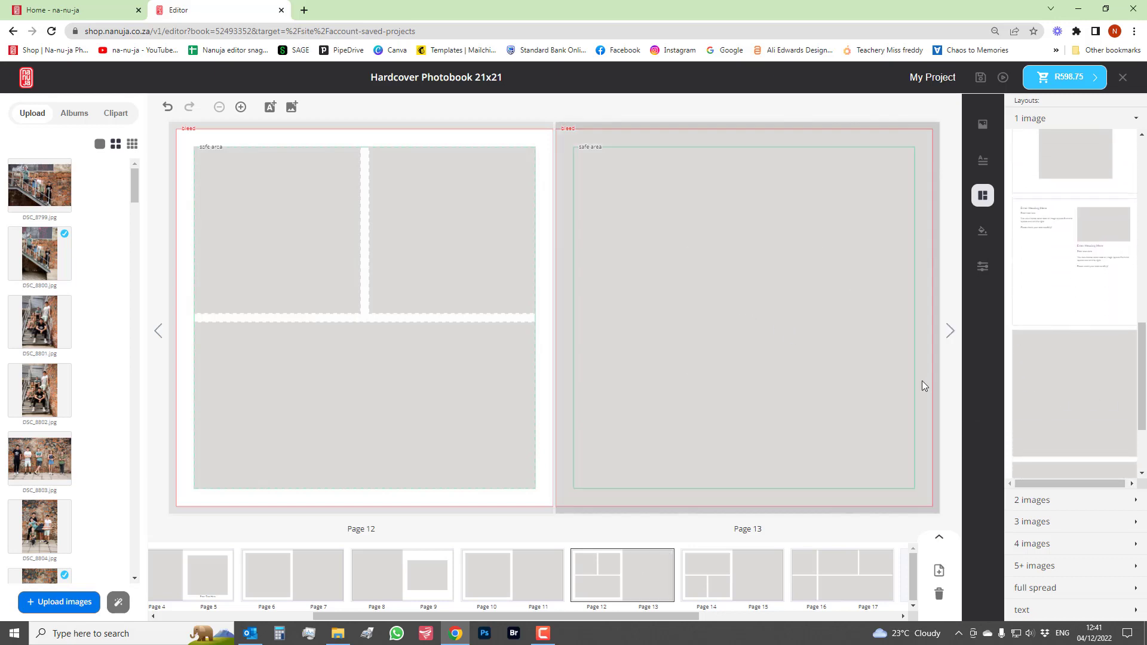
left_click_drag(1142, 378, 1143, 193)
left_click_drag(1061, 343, 375, 288)
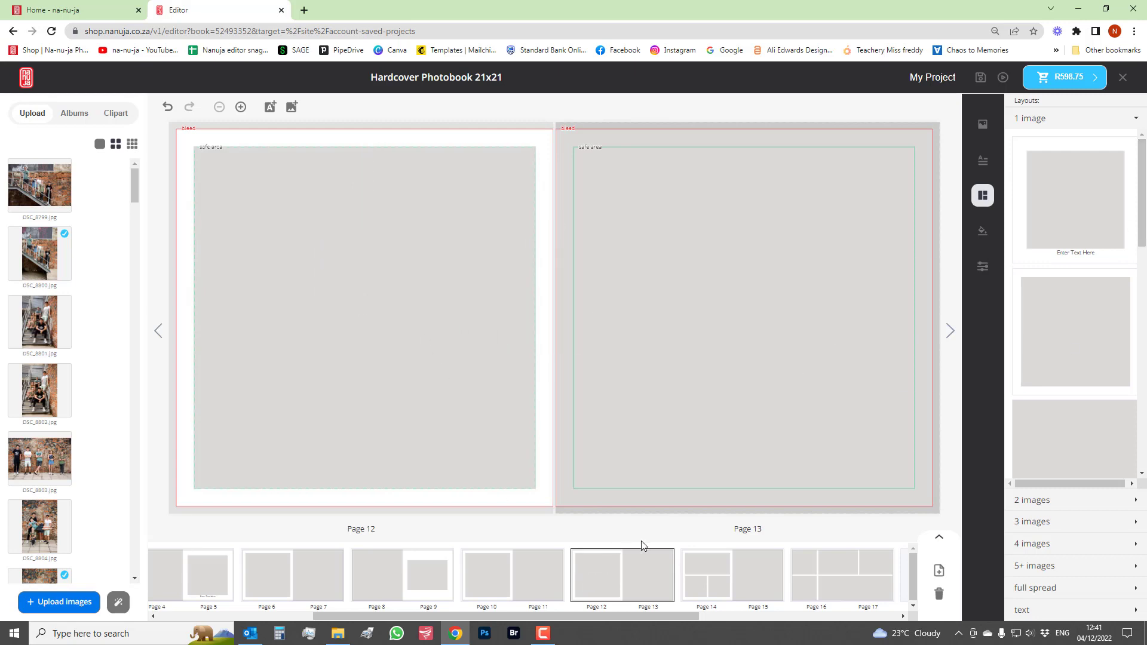
Apply the white-bordered one-image layout without a caption to page 14 and the full-bleed one-image layout to page 15
left_click(720, 581)
left_click_drag(1079, 198, 371, 213)
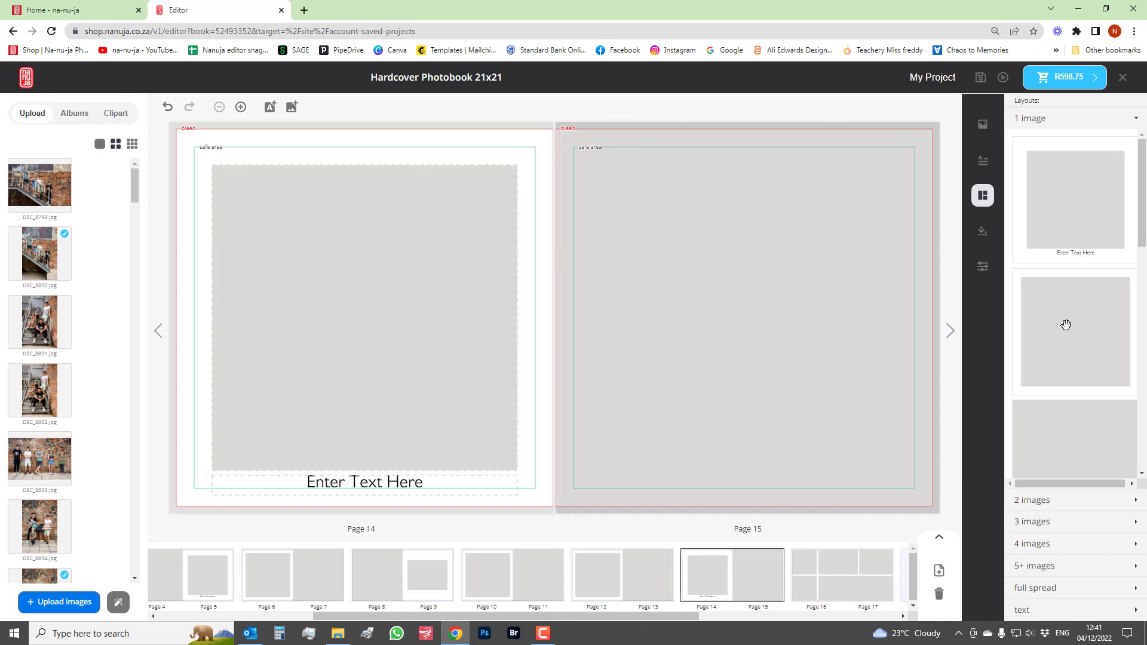
left_click_drag(1066, 325, 392, 264)
left_click_drag(1073, 443, 853, 369)
Apply the white-bordered one-image layout to pages 16 and 19 and the full-bleed one-image layout to pages 17 and 18
left_click_drag(670, 619, 865, 615)
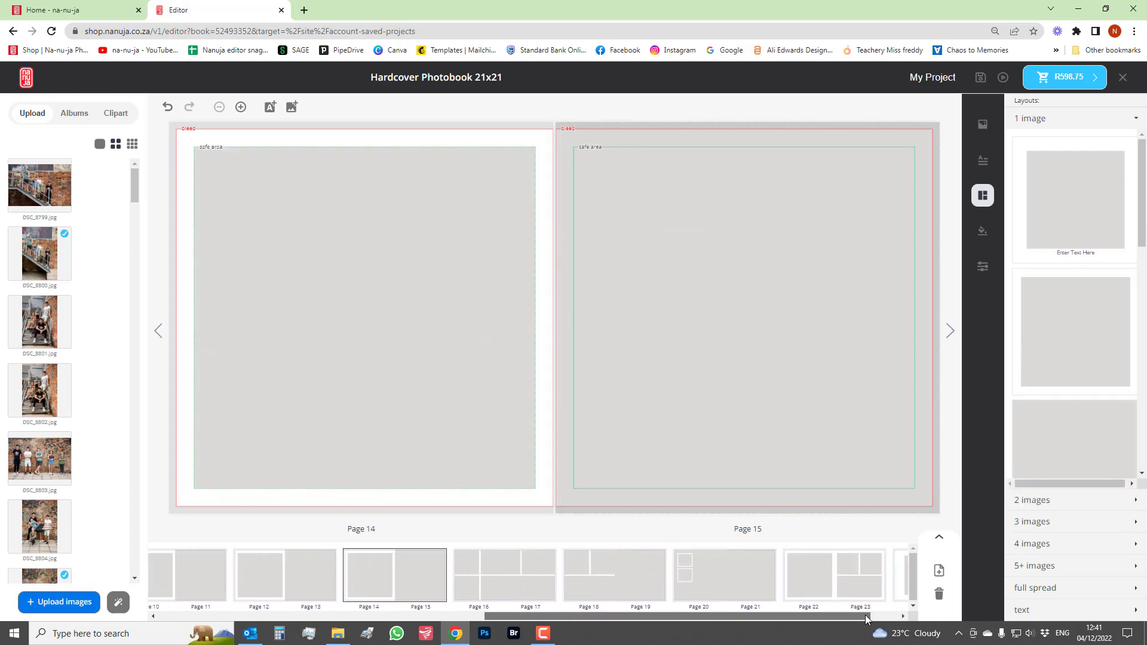
left_click(482, 576)
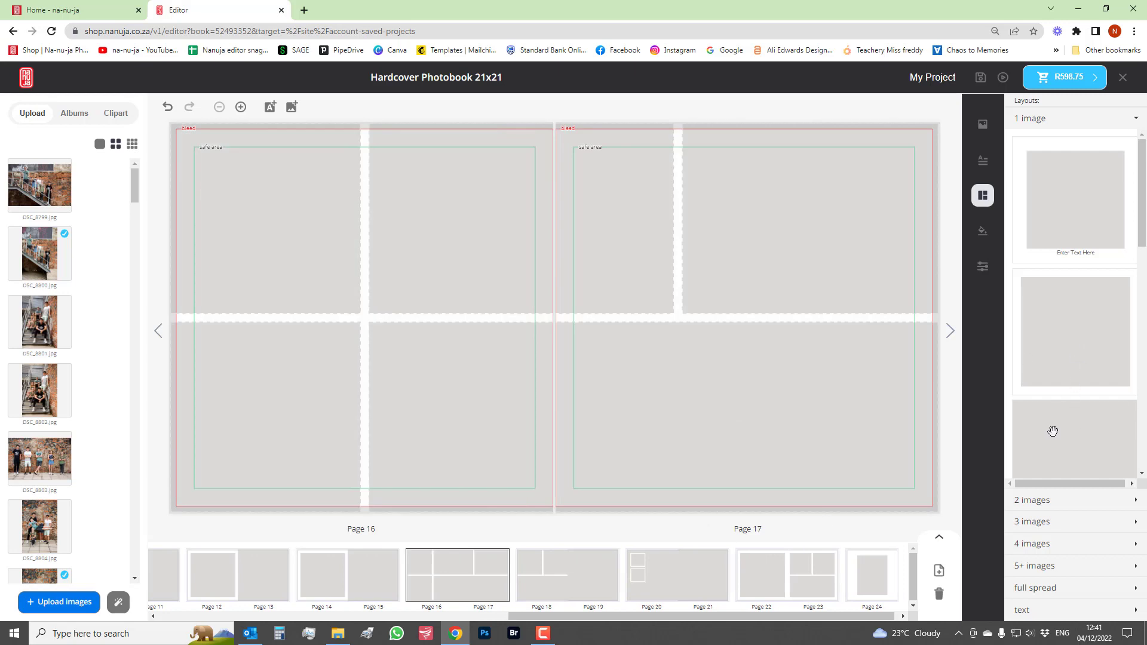
left_click_drag(1052, 431, 771, 286)
left_click(583, 579)
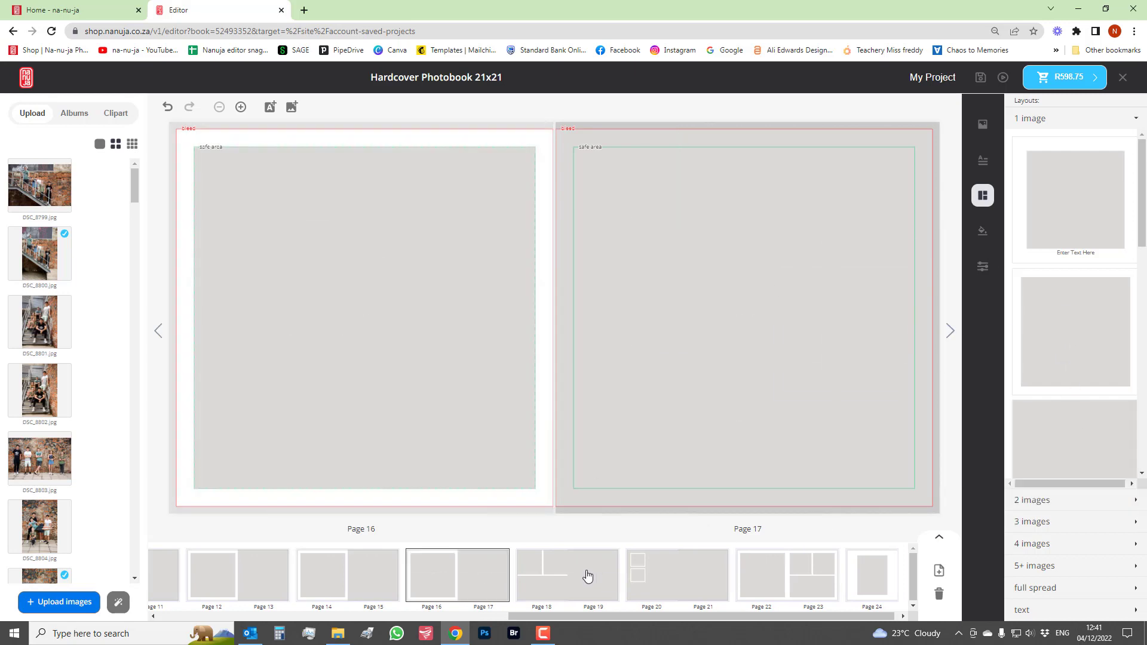
left_click_drag(1080, 321, 744, 307)
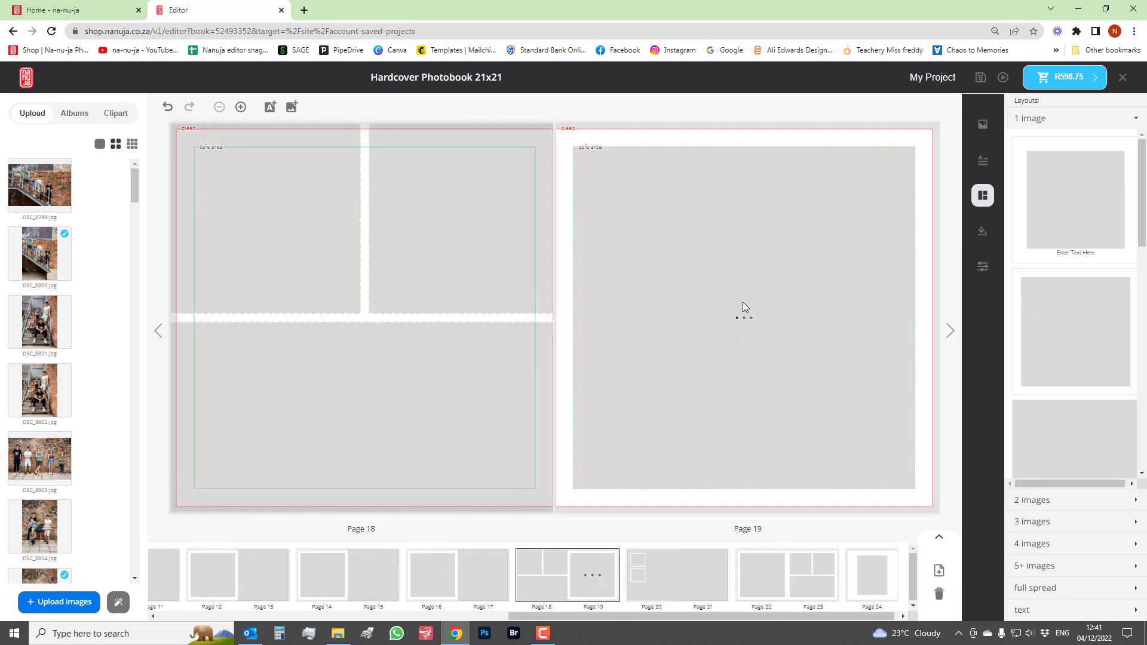
left_click_drag(1062, 433, 367, 261)
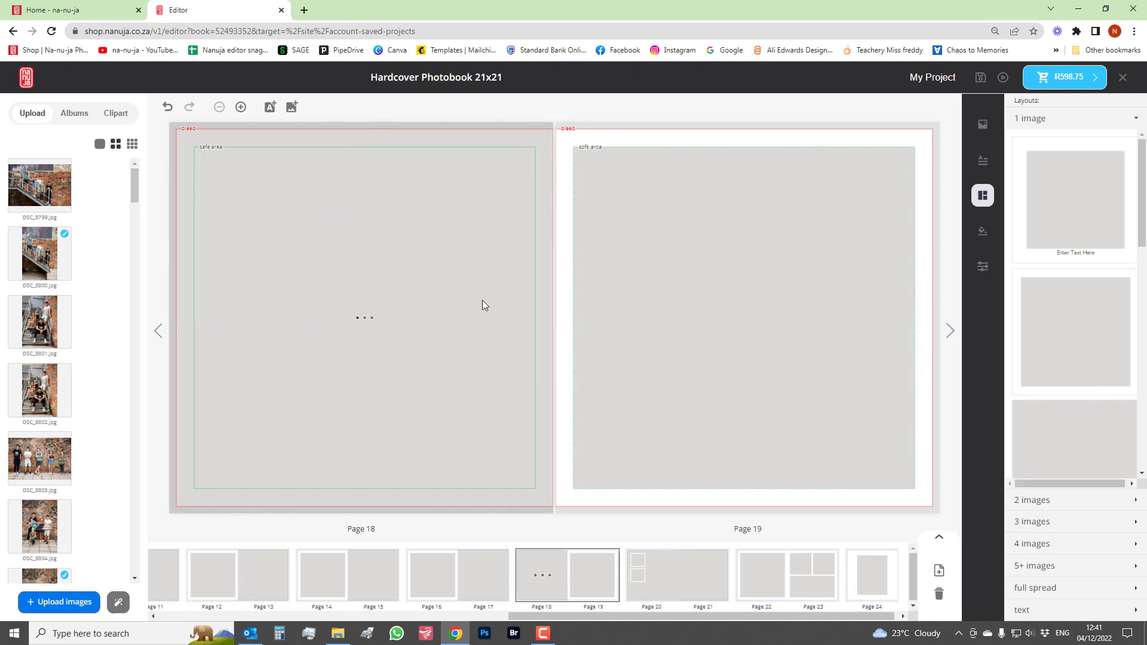
Apply the full-bleed one-image layout to pages 20 and 23 and the white-bordered one-image layout to page 21
left_click(668, 589)
left_click_drag(1034, 339, 912, 376)
left_click_drag(1052, 451, 446, 348)
left_click(783, 581)
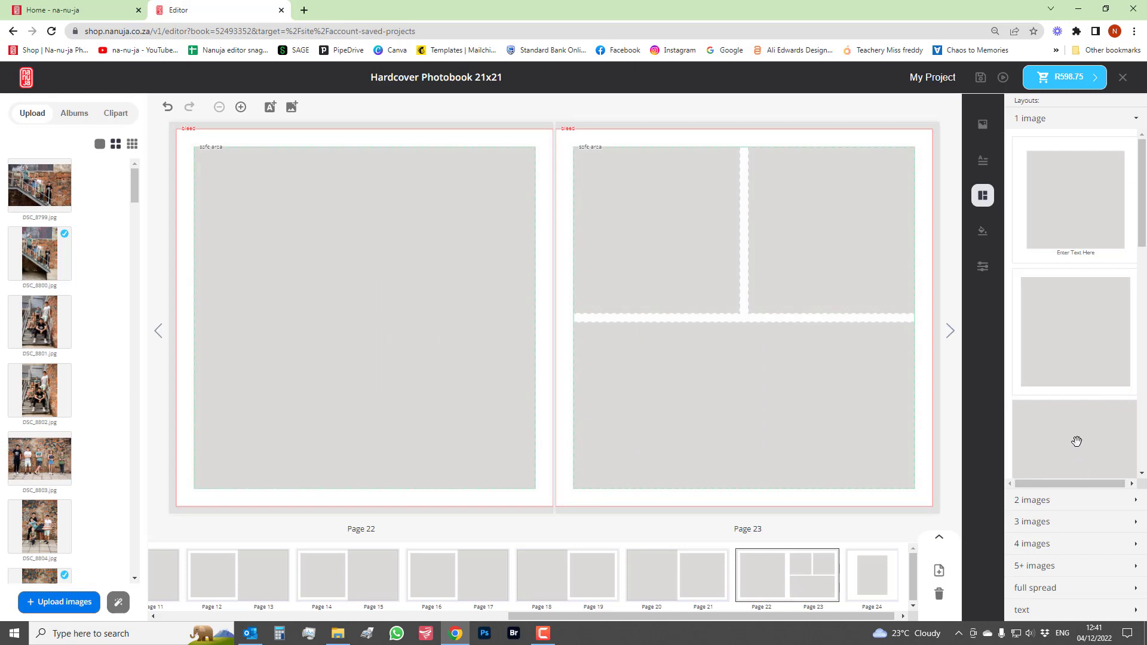
left_click_drag(1072, 441, 755, 289)
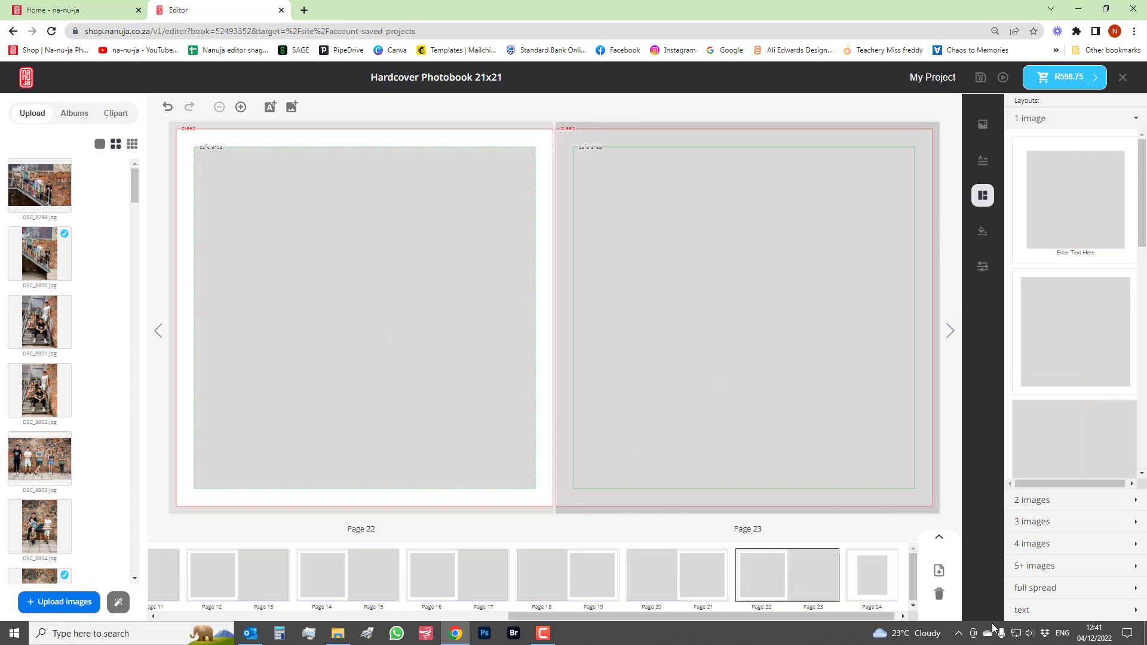
Fill page 2 with DSC_8809.jpg above and DSC_8811.jpg below, shifting the upper photo's crop to show the full group
left_click_drag(855, 615, 505, 615)
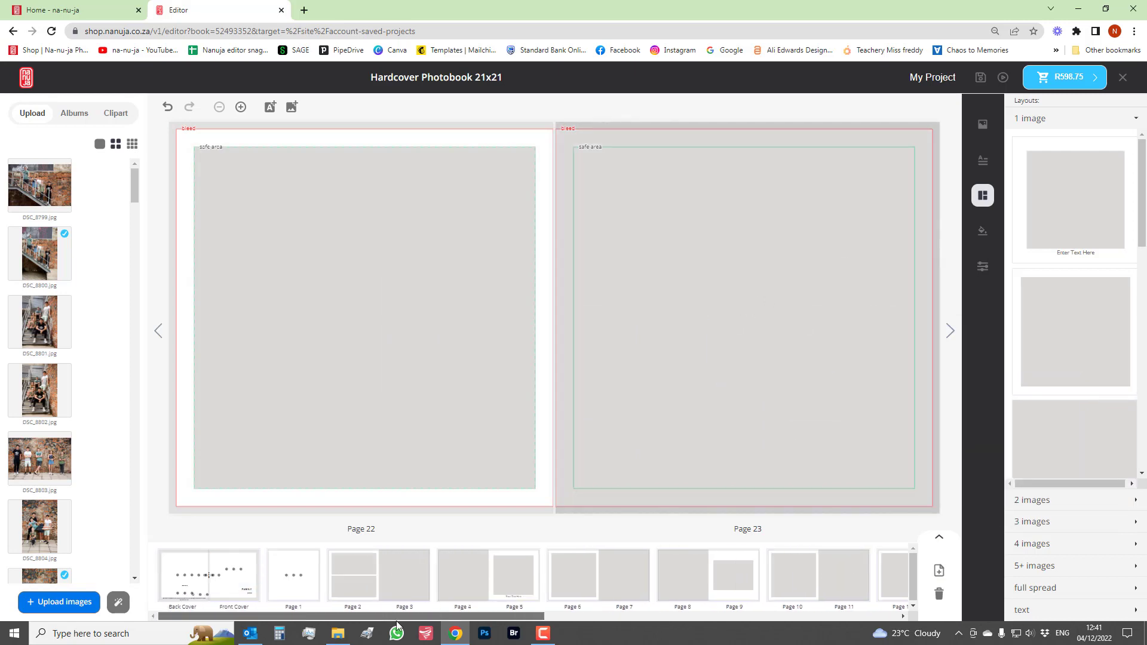
left_click(371, 572)
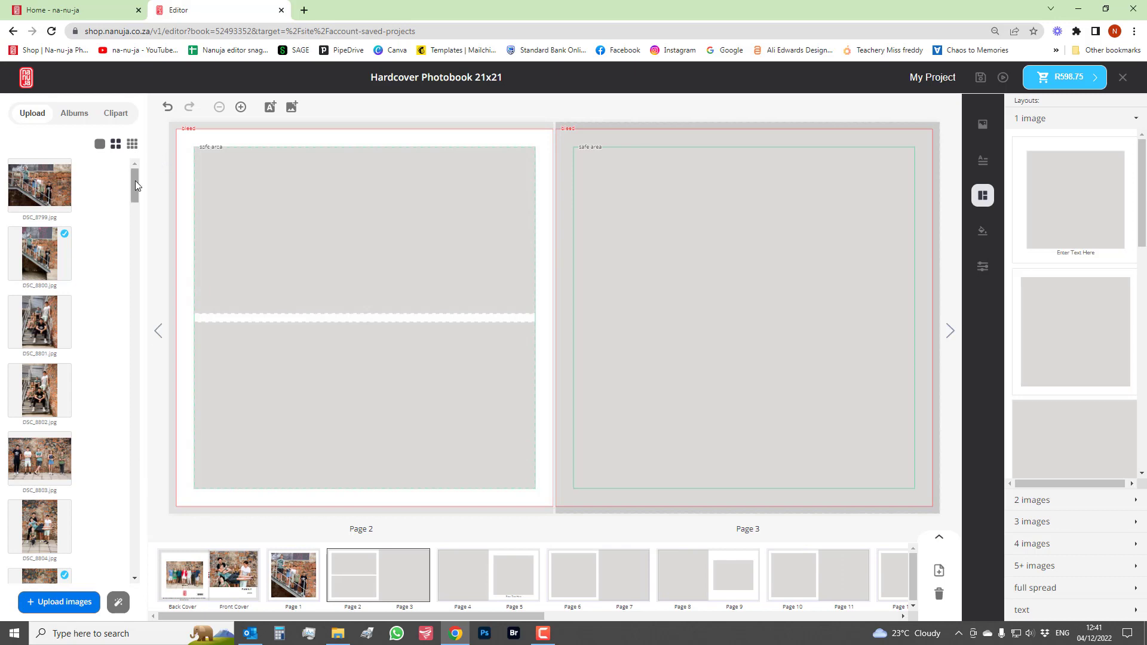
left_click_drag(131, 181, 133, 192)
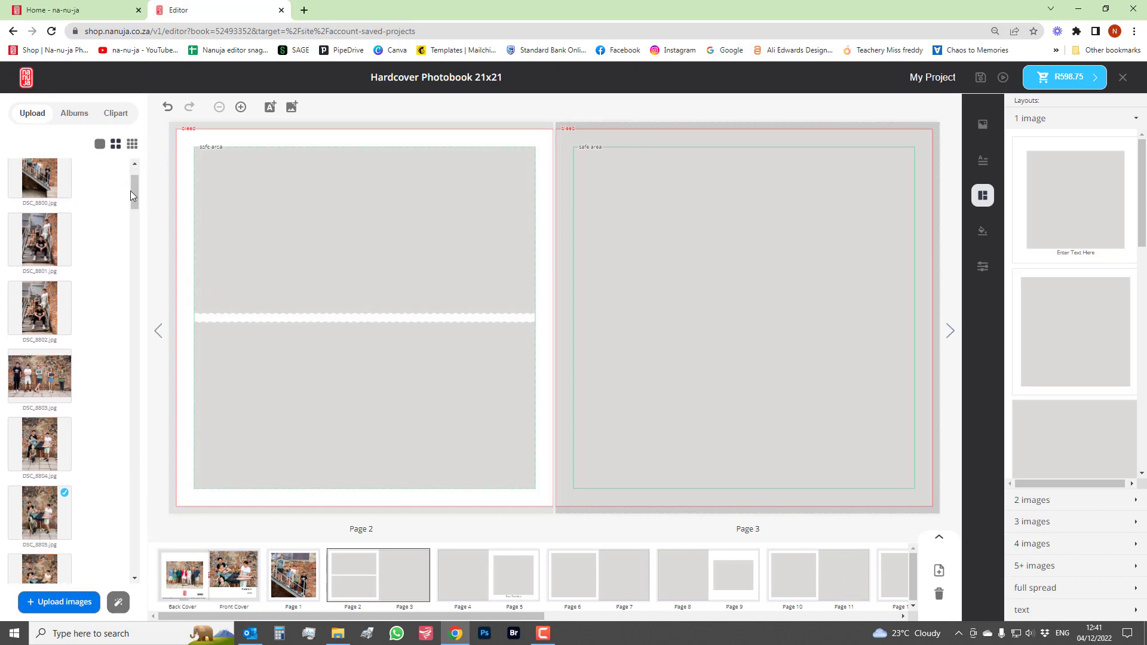
left_click_drag(134, 189, 135, 213)
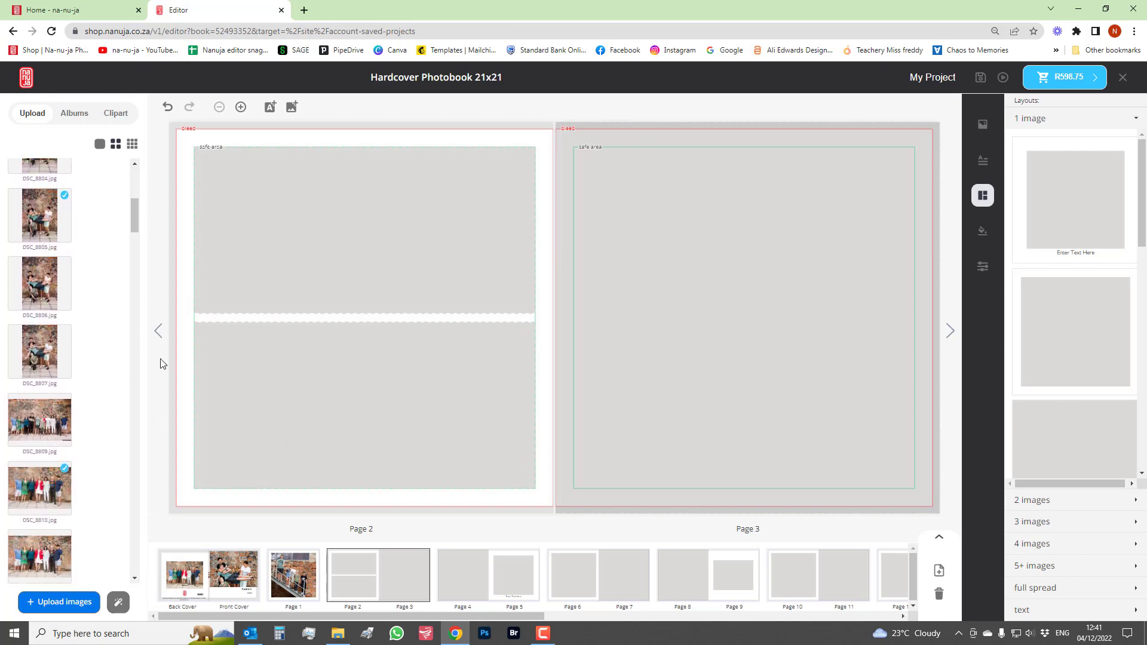
left_click_drag(32, 426, 320, 270)
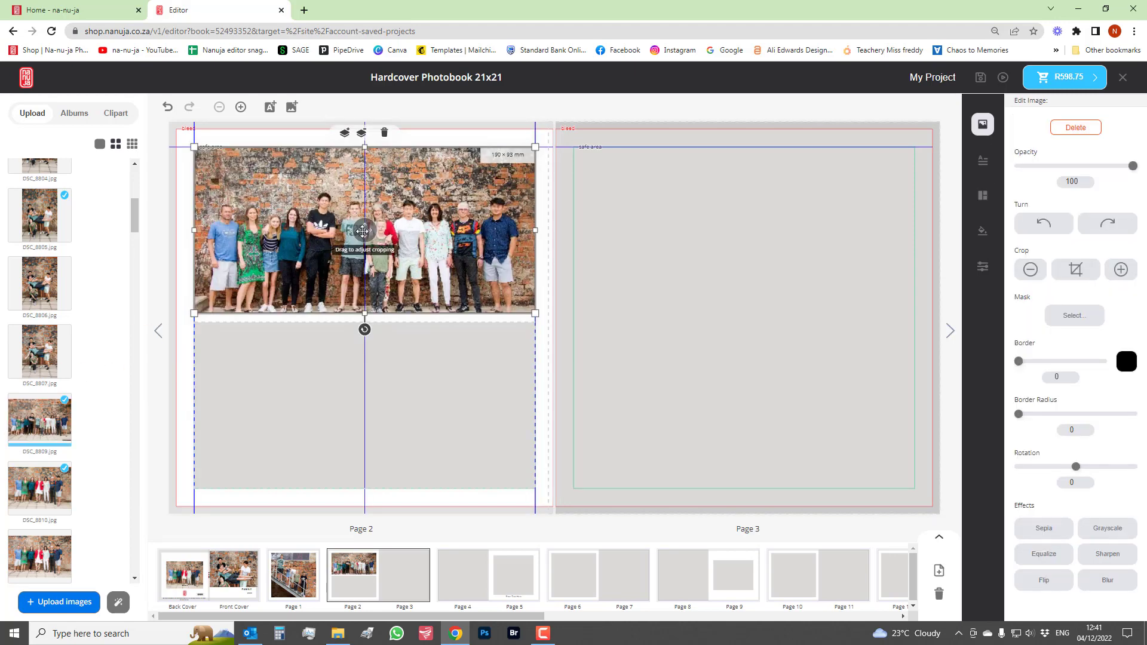
left_click_drag(363, 230, 362, 210)
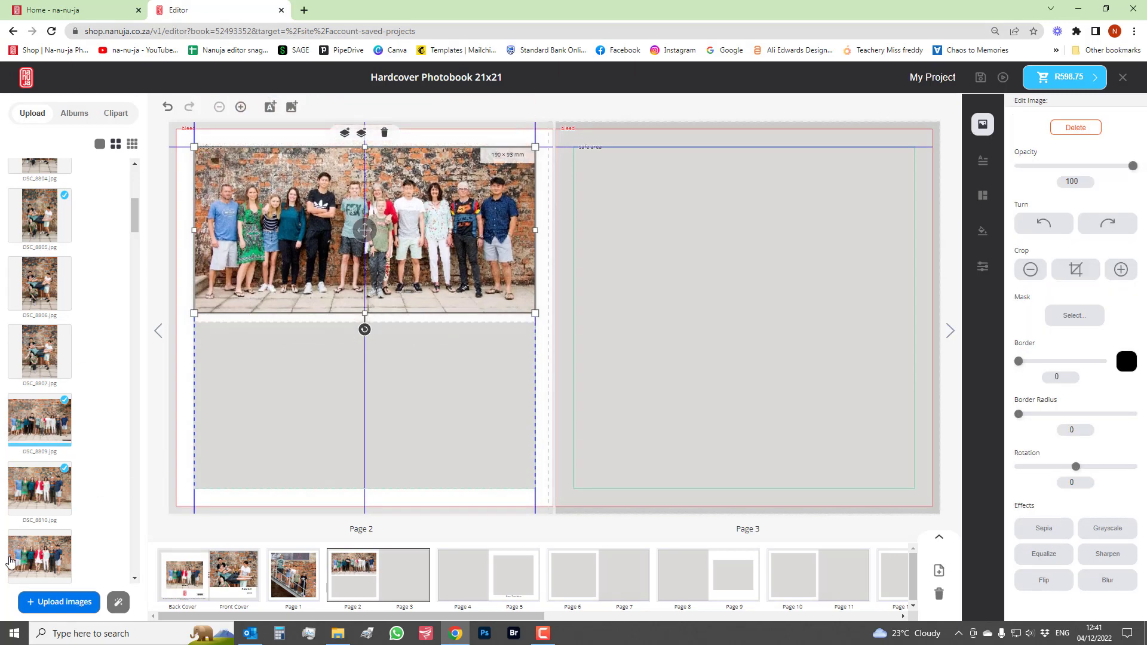
left_click_drag(43, 557, 364, 392)
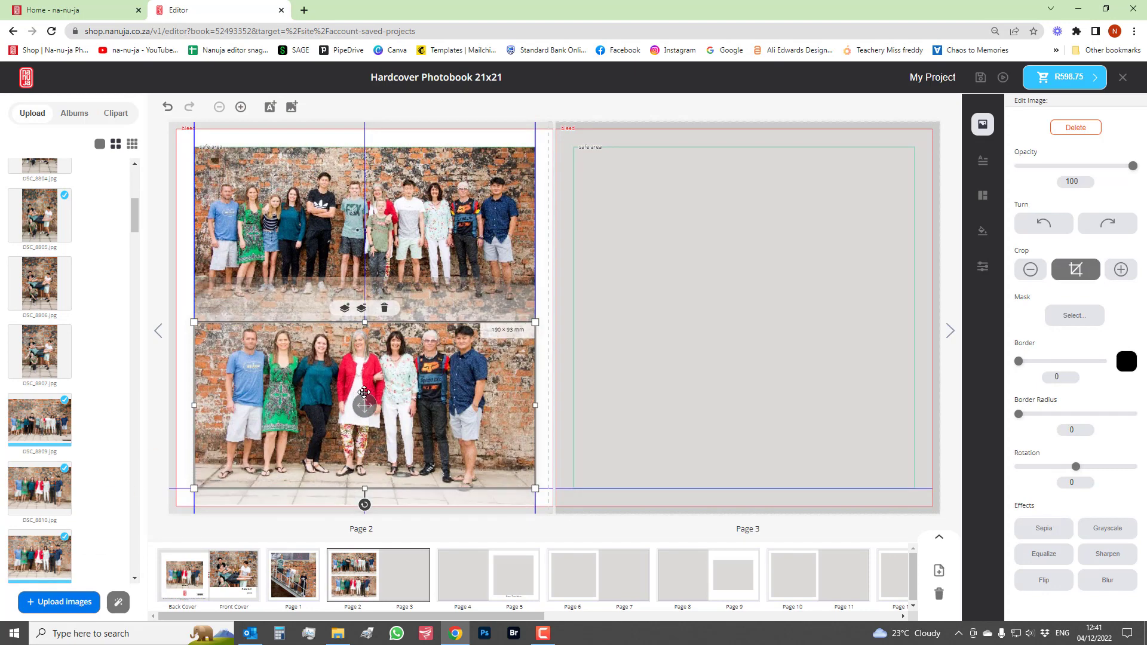
Place DSC_8802.jpg on page 3 and shift its crop so that everyone's head is fully visible
left_click_drag(135, 221, 139, 202)
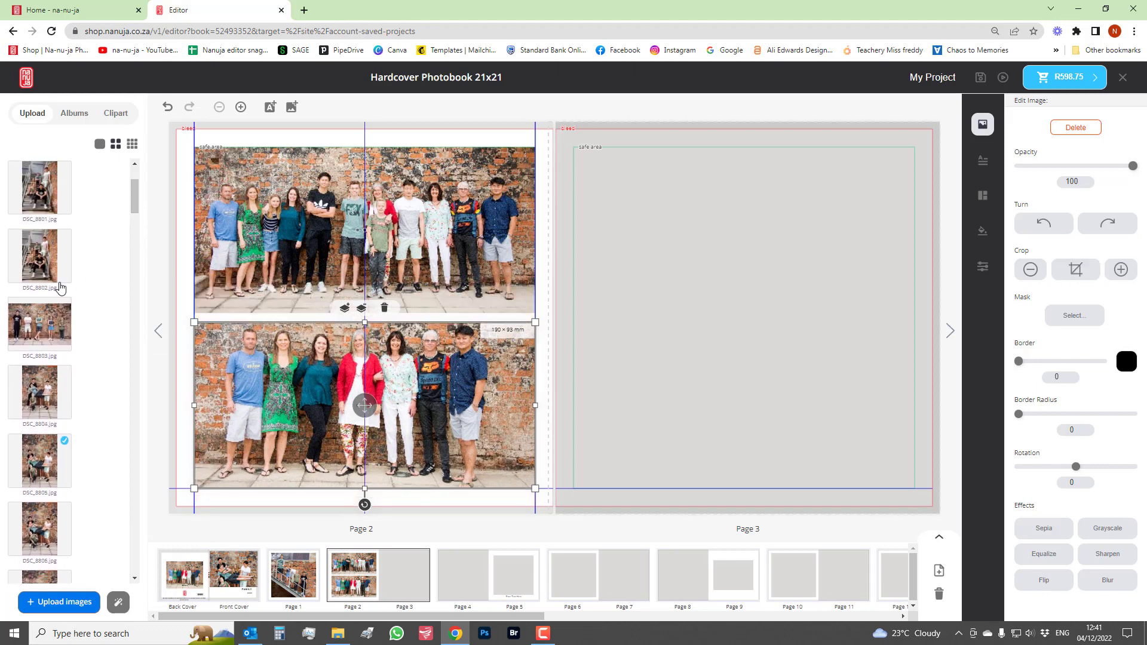
left_click_drag(62, 287, 703, 272)
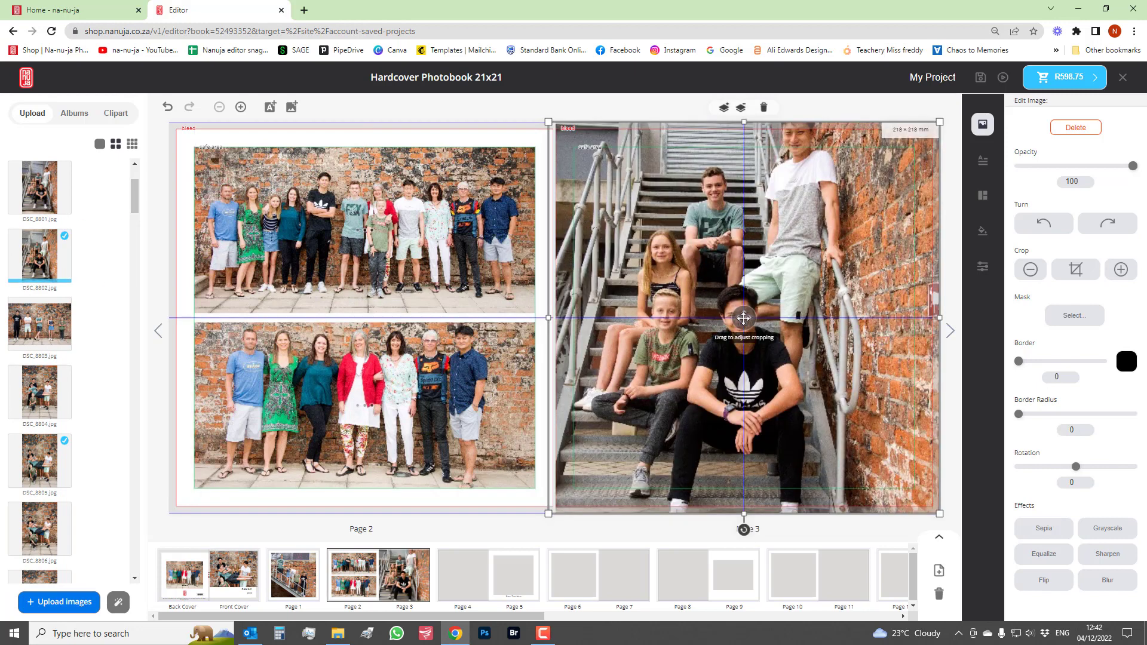
left_click_drag(744, 319, 736, 357)
left_click(546, 354)
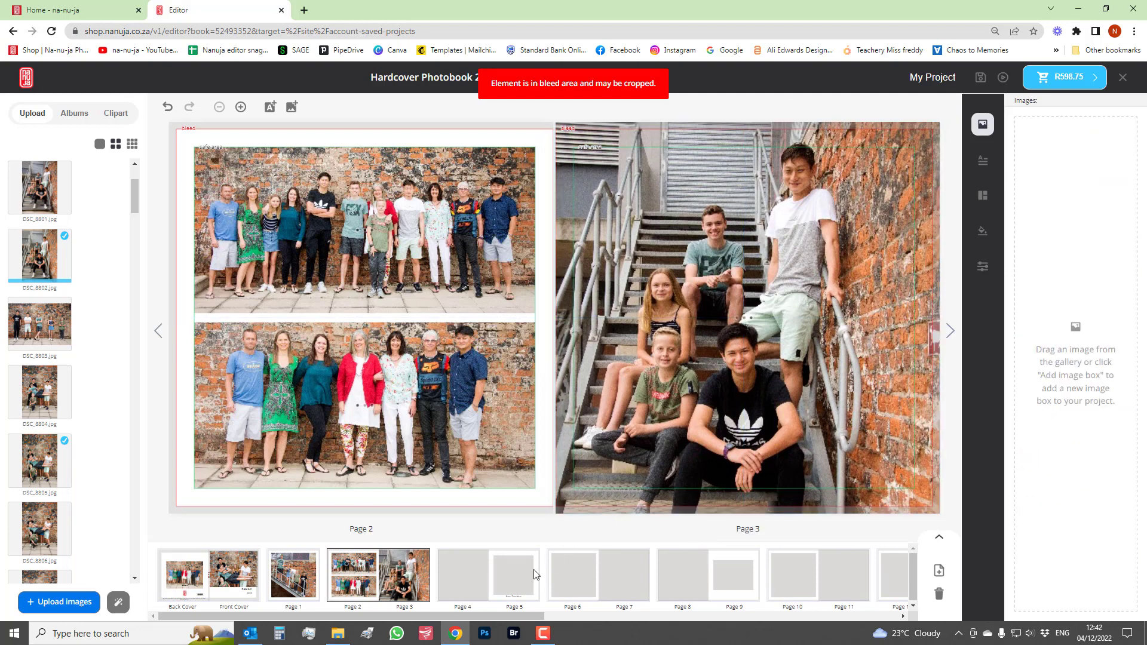
Replace page 5's captioned layout with the white-bordered one-image layout without a caption
left_click(472, 577)
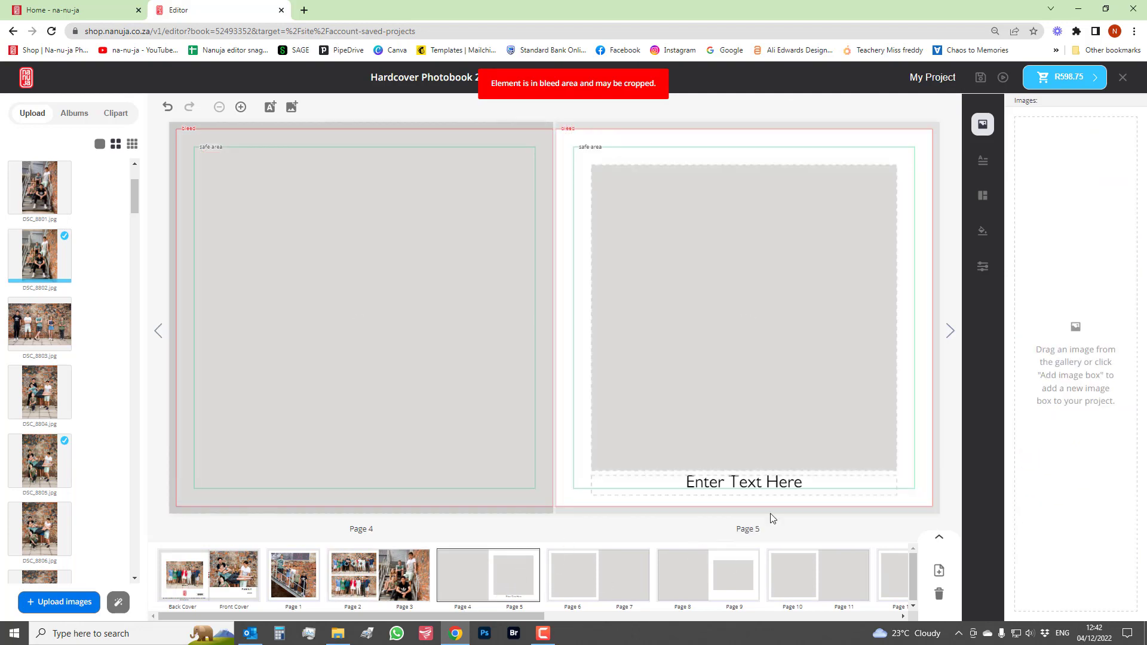
left_click(980, 196)
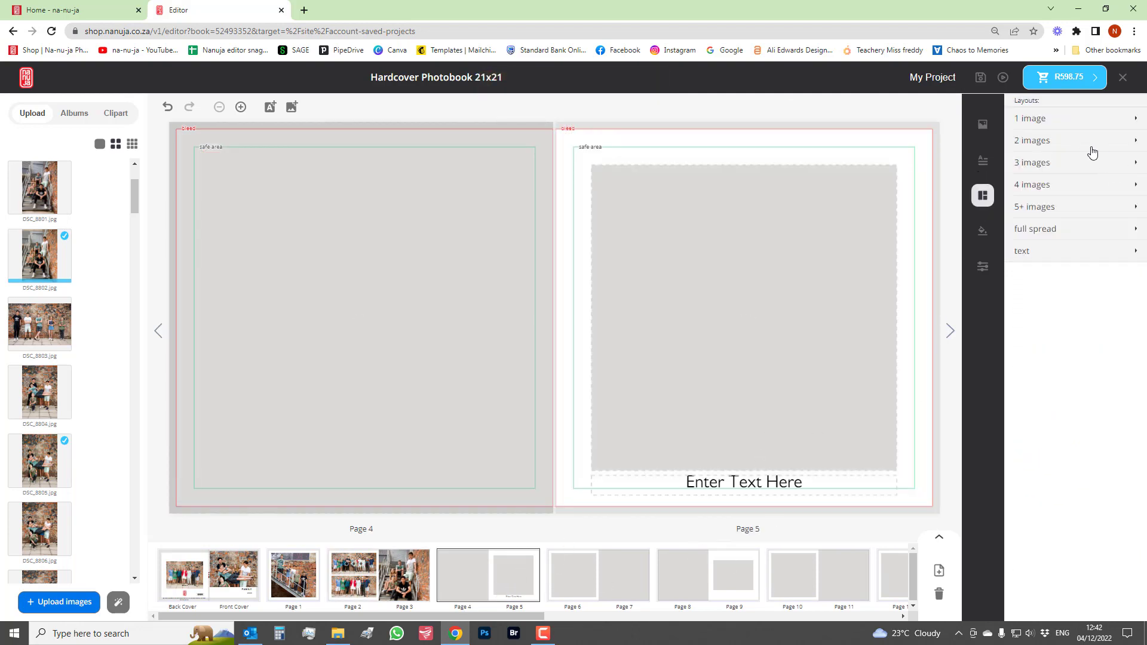
left_click(1070, 141)
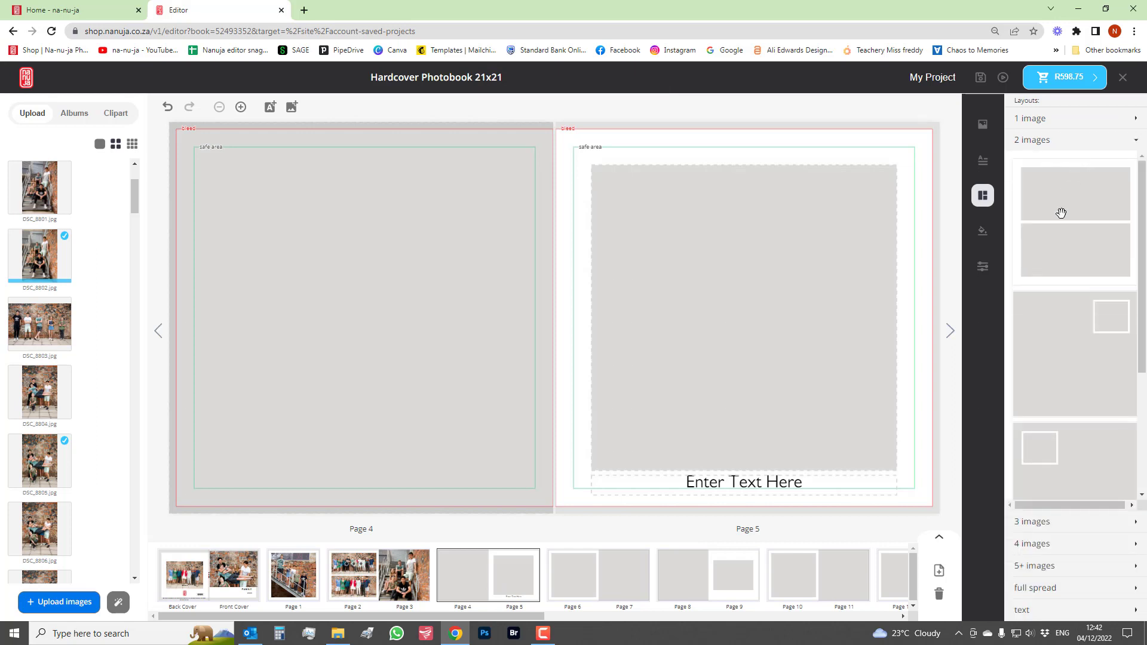
left_click(1061, 123)
left_click_drag(1059, 336, 571, 443)
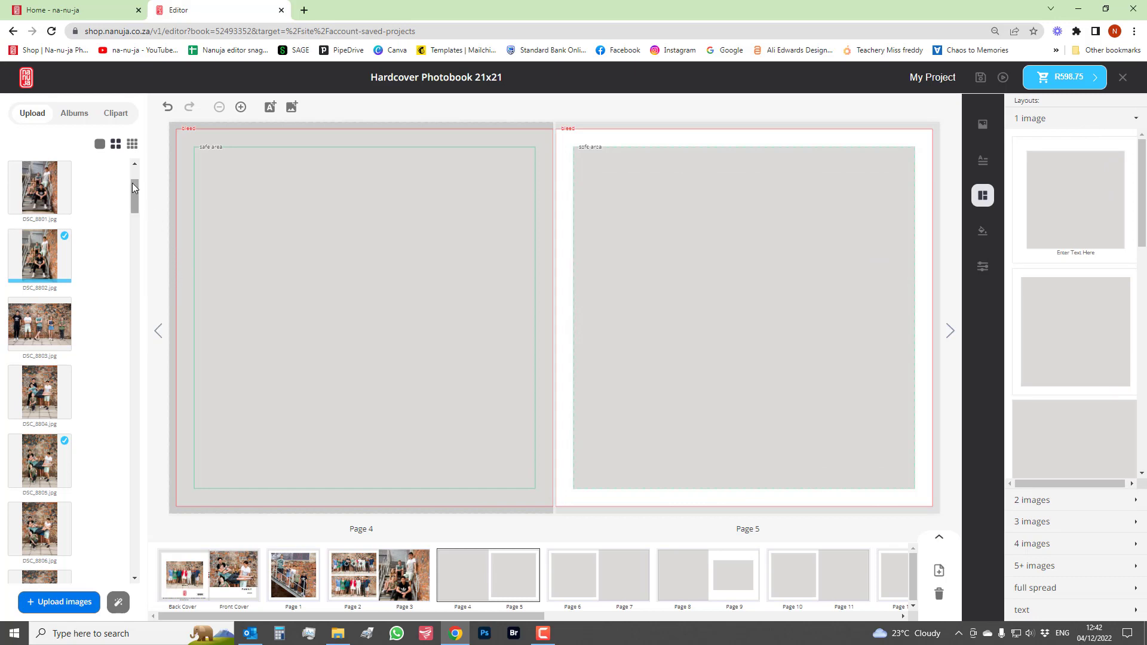
Fill page 4 with DSC_8814.jpg and page 5 with DSC_8817.jpg, replacing the DSC_8812.jpg photo tried there first
left_click_drag(137, 198, 136, 221)
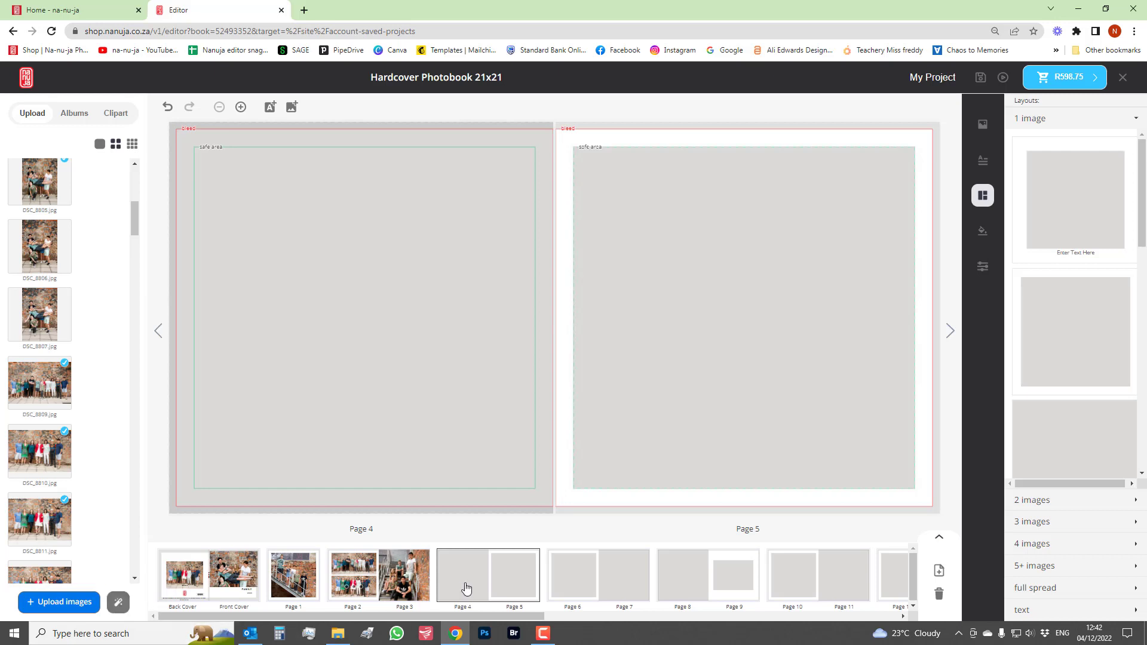
left_click_drag(131, 207, 142, 172)
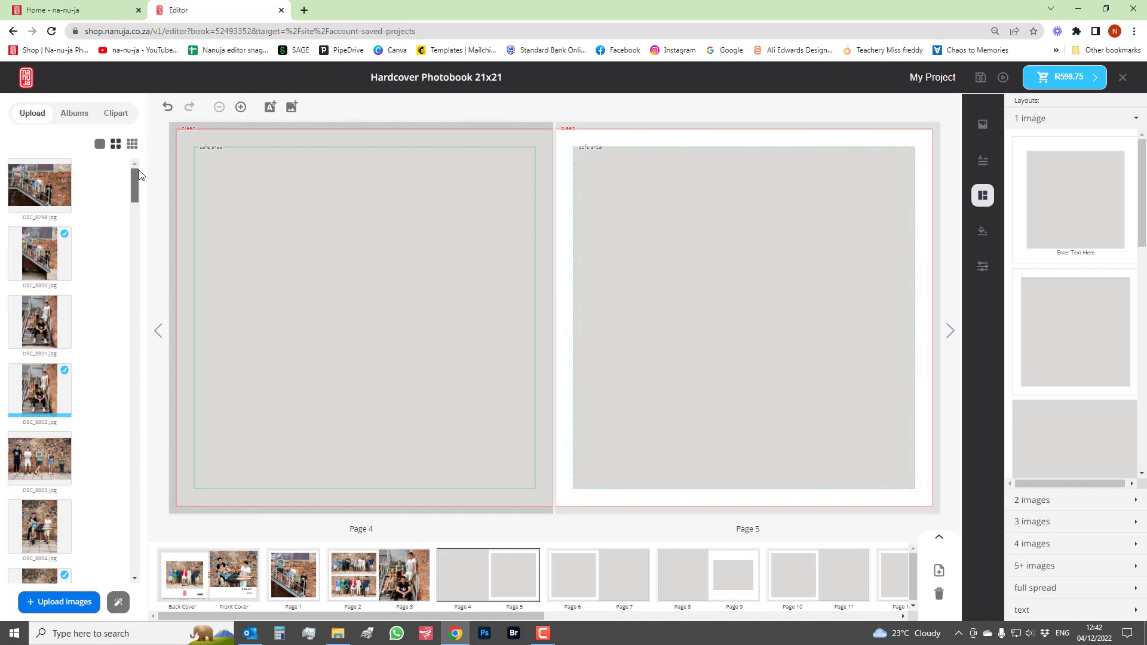
left_click_drag(139, 173, 127, 243)
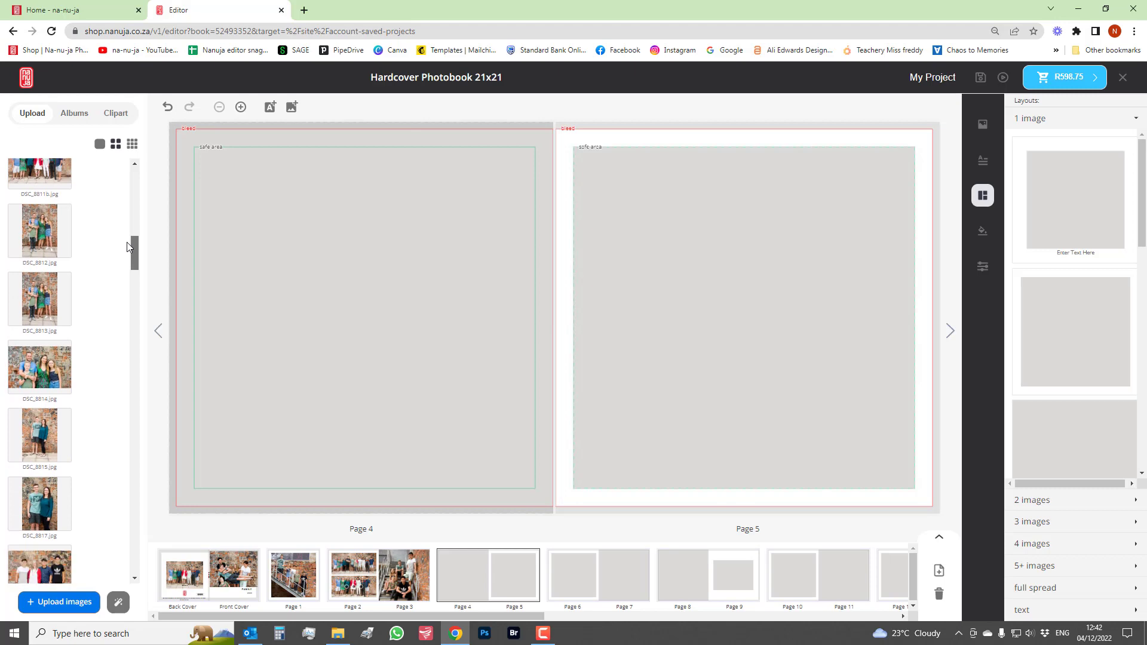
left_click_drag(59, 364, 371, 311)
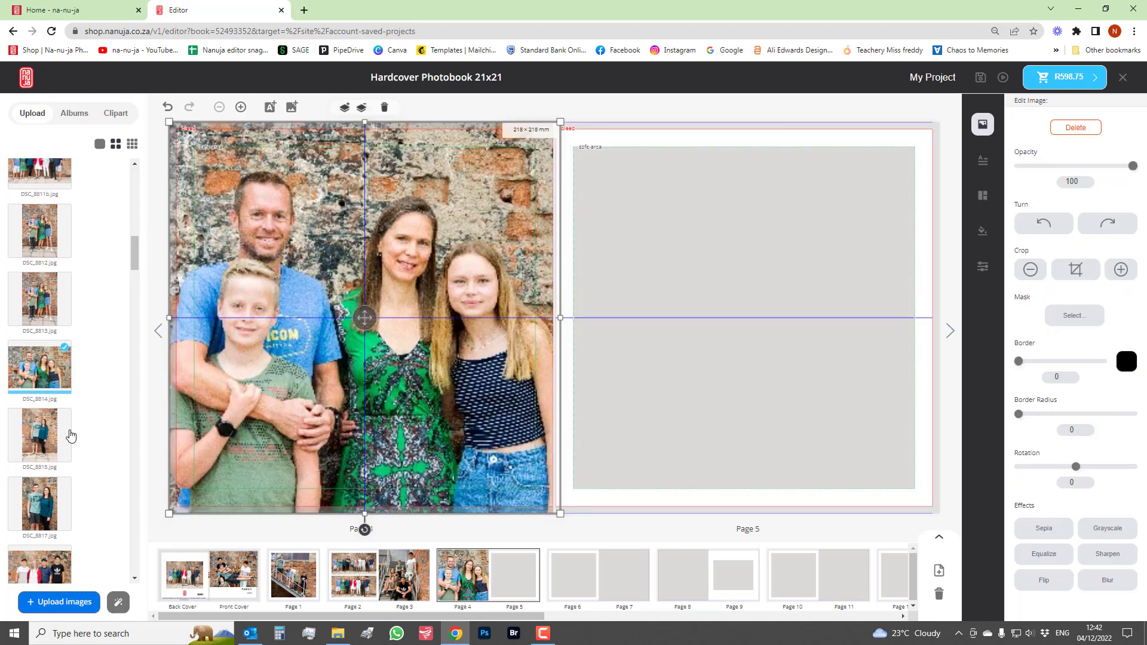
left_click_drag(60, 235, 696, 297)
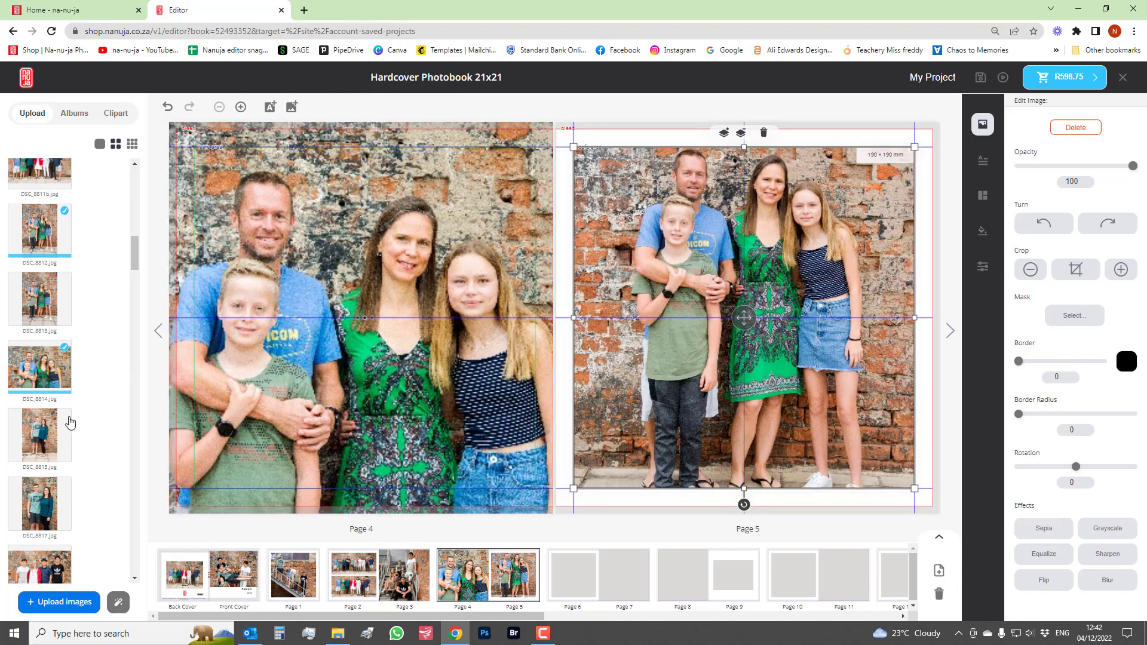
left_click_drag(45, 422, 739, 368)
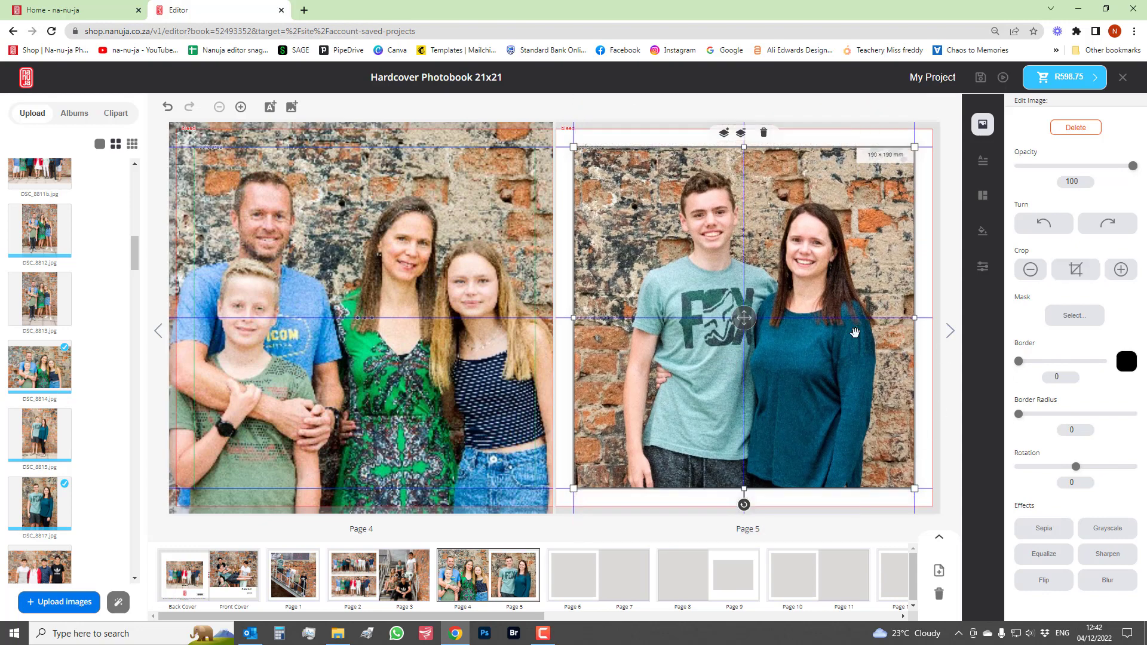
Fill page 6's white-bordered frame with the group photo DSC_8820.jpg
left_click(584, 587)
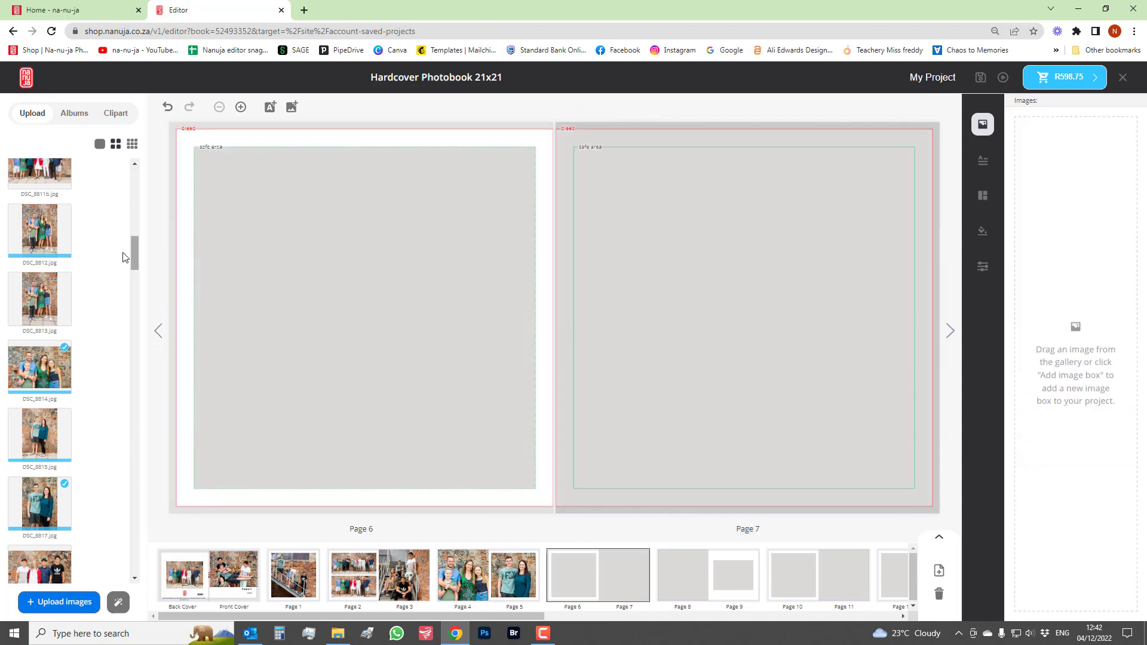
scroll(134, 249, "down", 5)
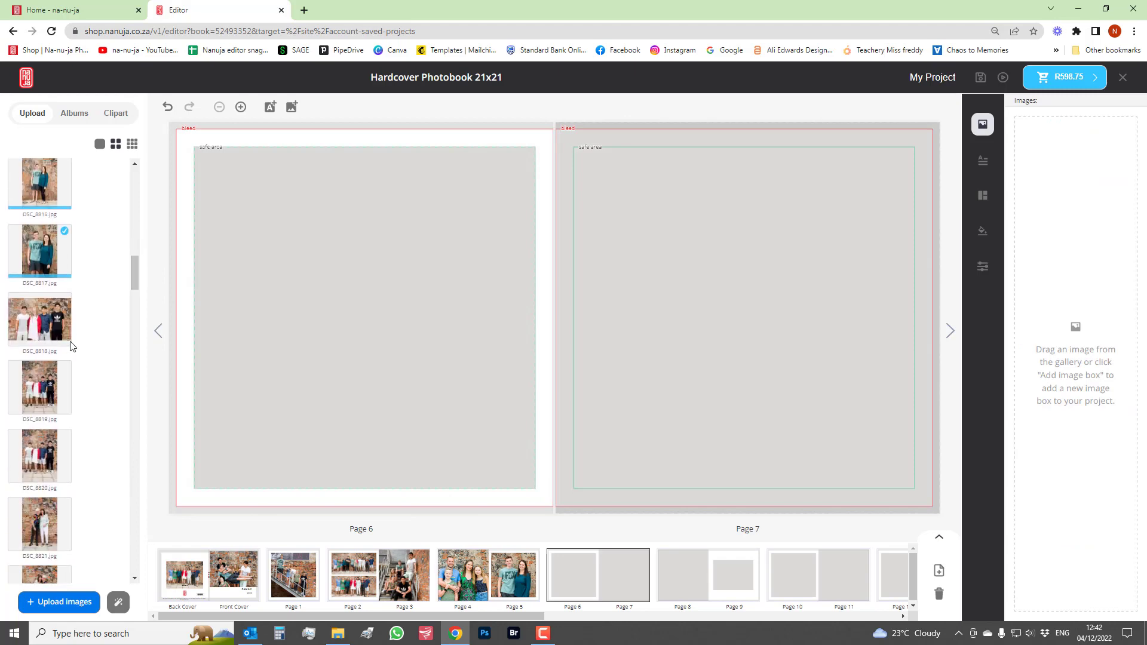
left_click_drag(60, 437, 366, 311)
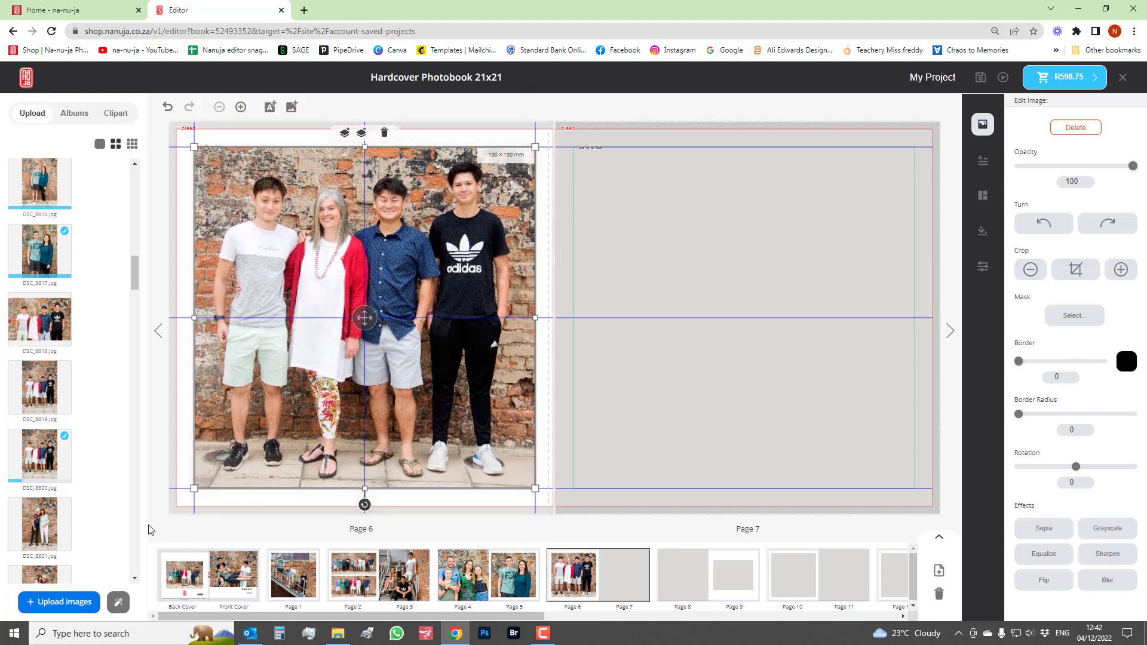
Delete page 7's full-bleed placeholder and place DSC_8821.jpg along the page's inner side, sized to about 100 × 218 mm
scroll(132, 583, "down", 3)
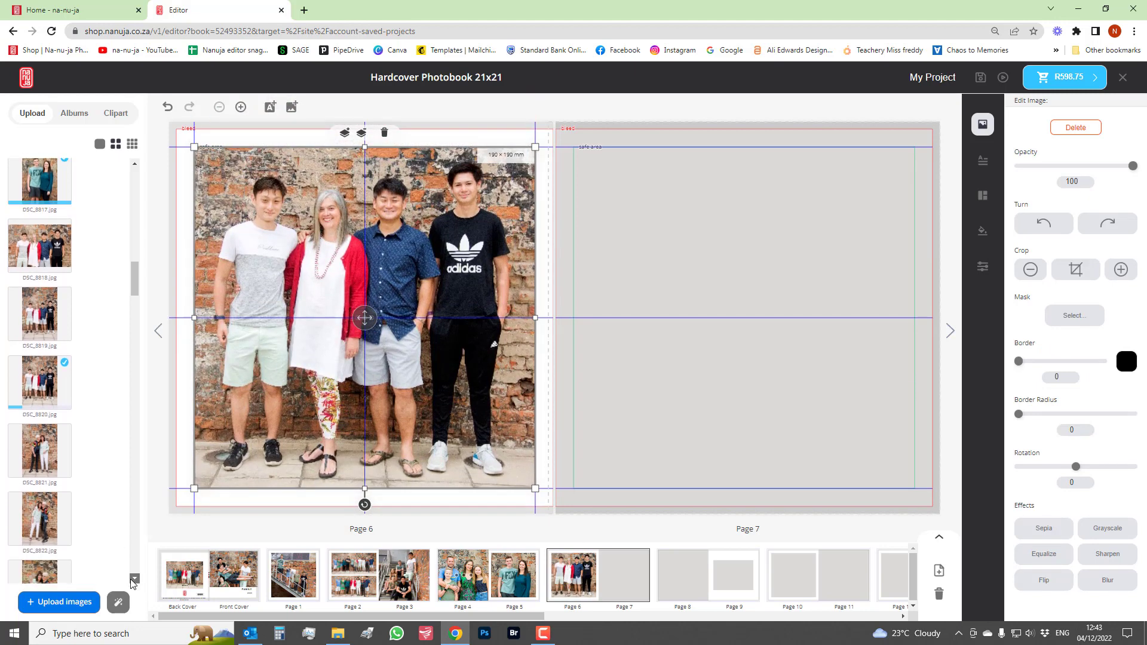
left_click(622, 375)
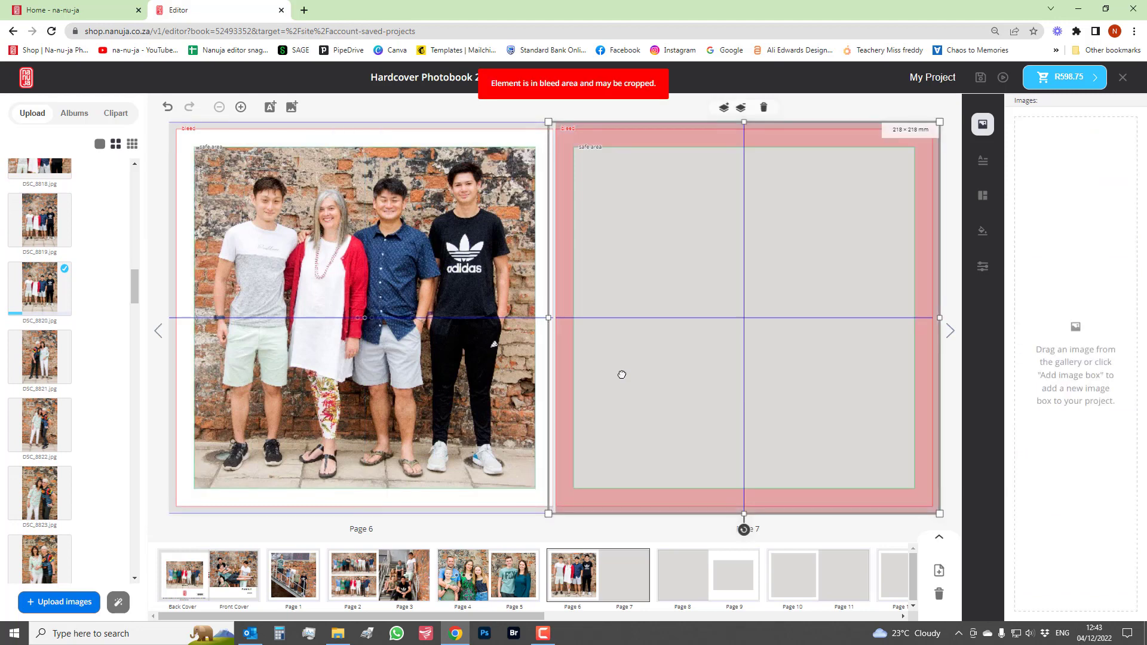
key("Delete")
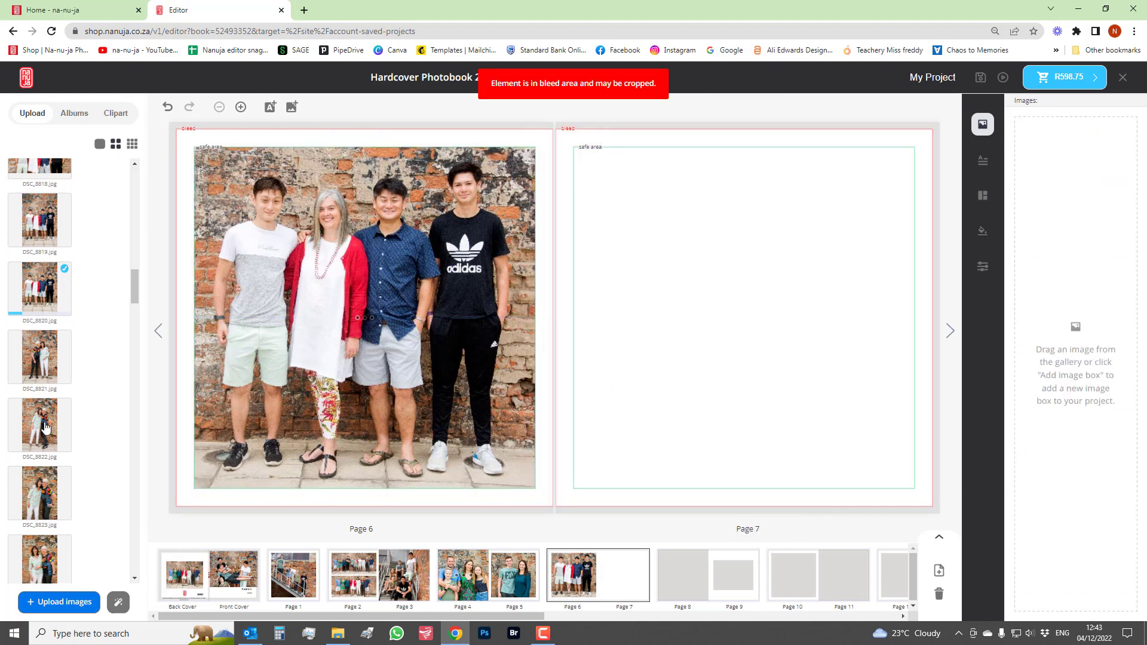
left_click_drag(39, 358, 621, 205)
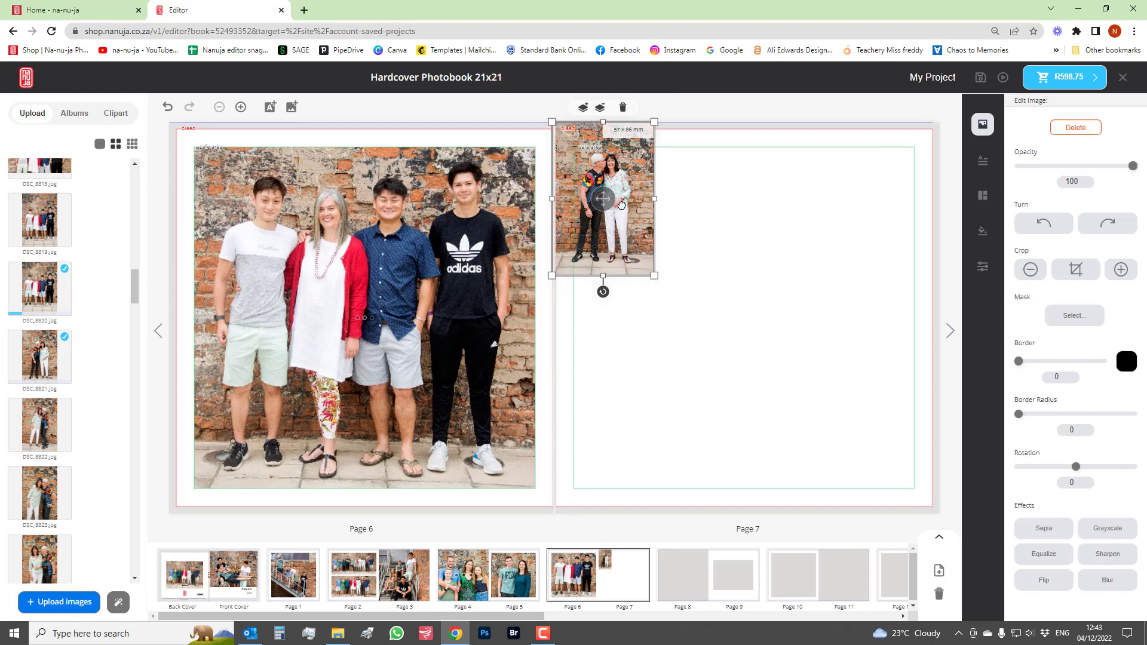
left_click_drag(655, 276, 813, 514)
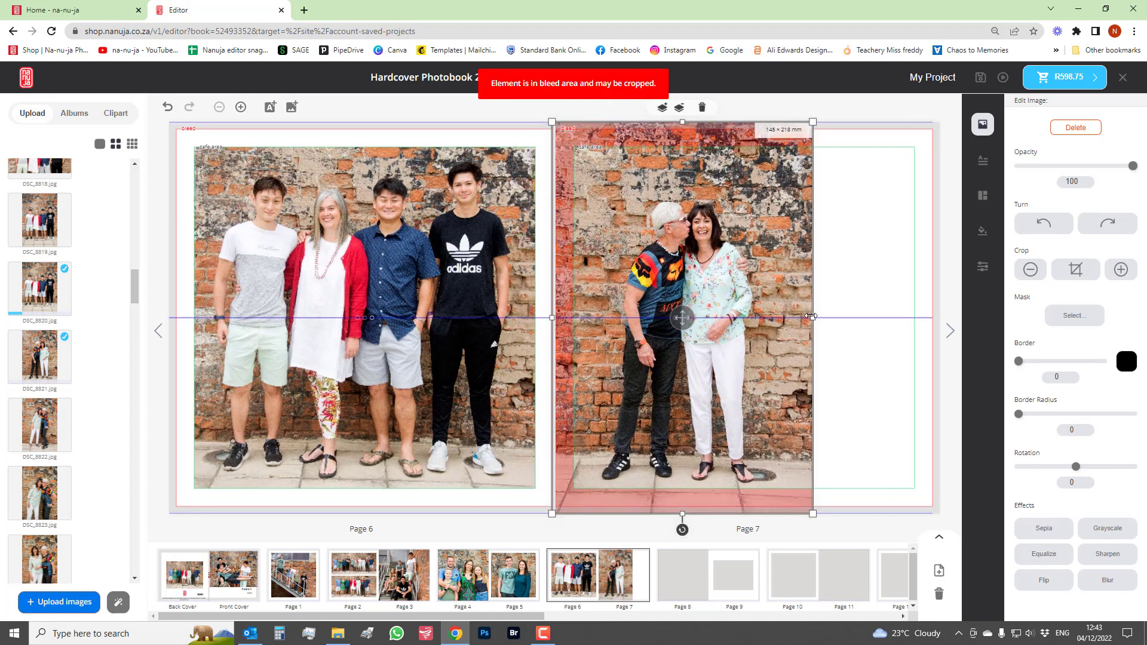
left_click_drag(811, 316, 730, 300)
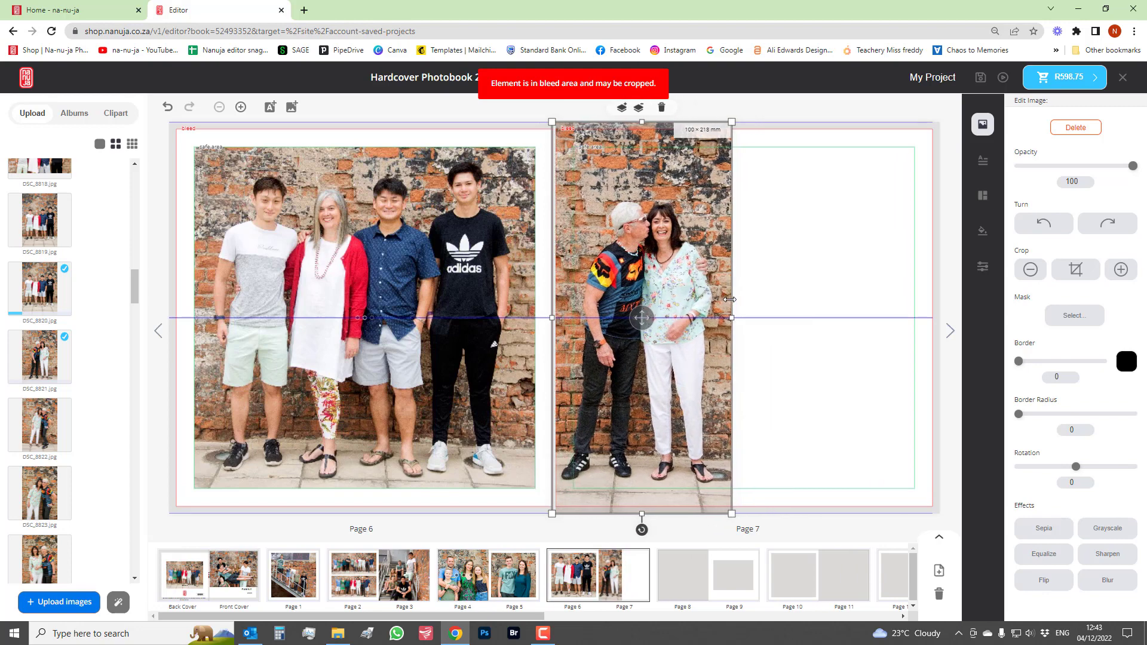
left_click(786, 285)
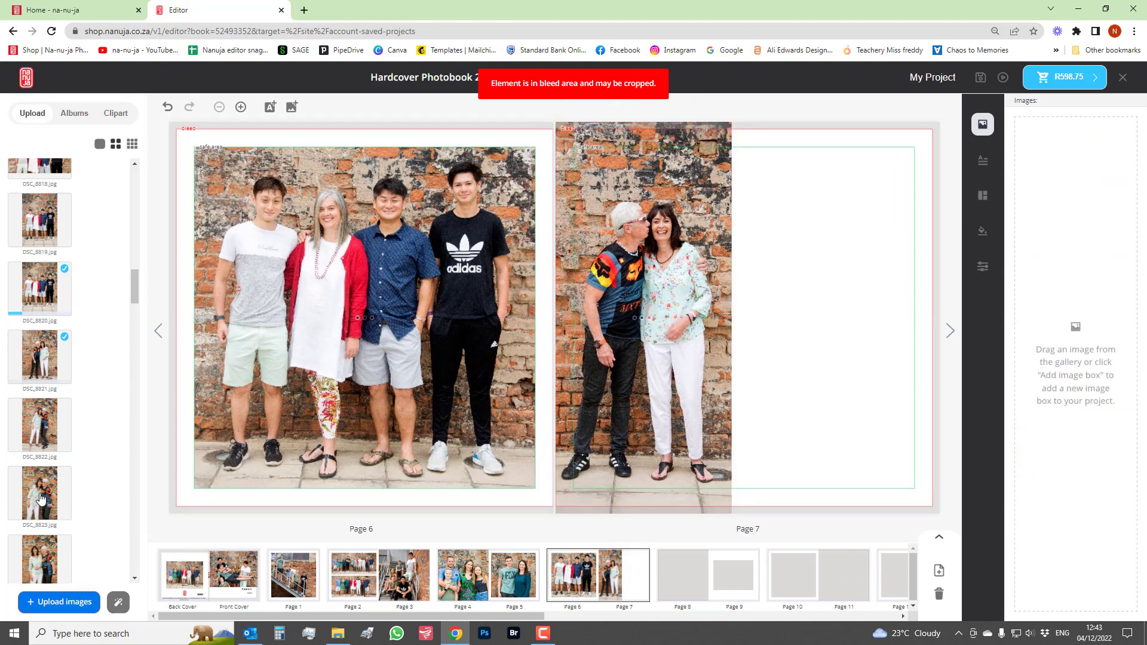
Add DSC_8823.jpg beside the first photo on page 7, enlarged to about 111 × 218 mm with a narrow gap between them
left_click_drag(39, 502, 808, 222)
left_click_drag(849, 275, 938, 387)
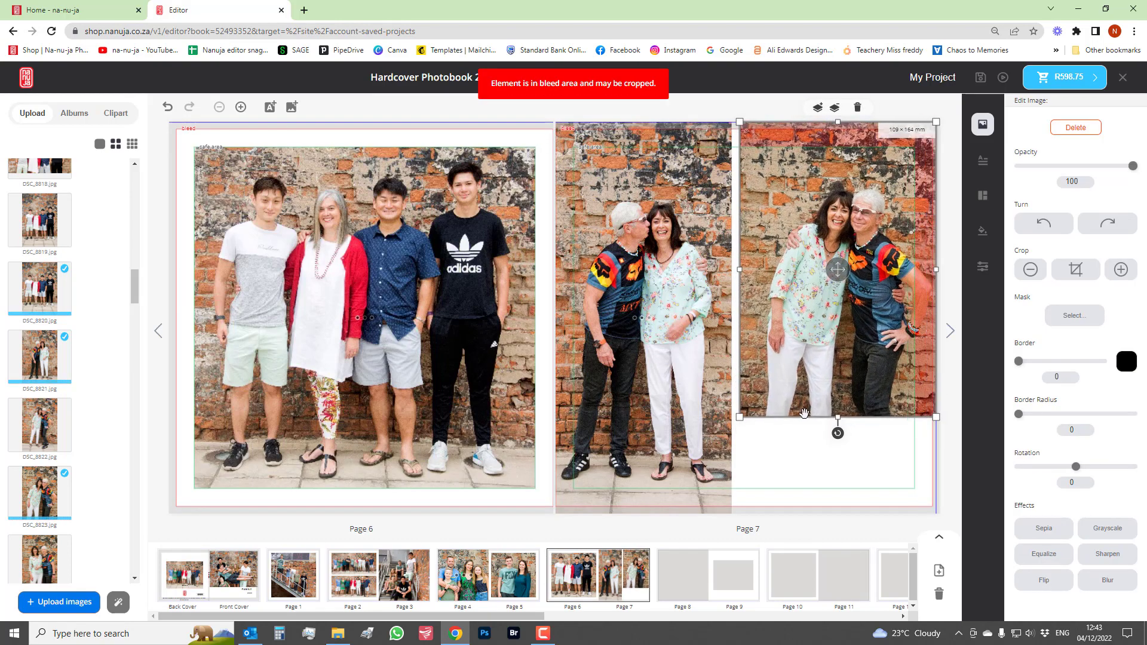
left_click_drag(840, 417, 837, 514)
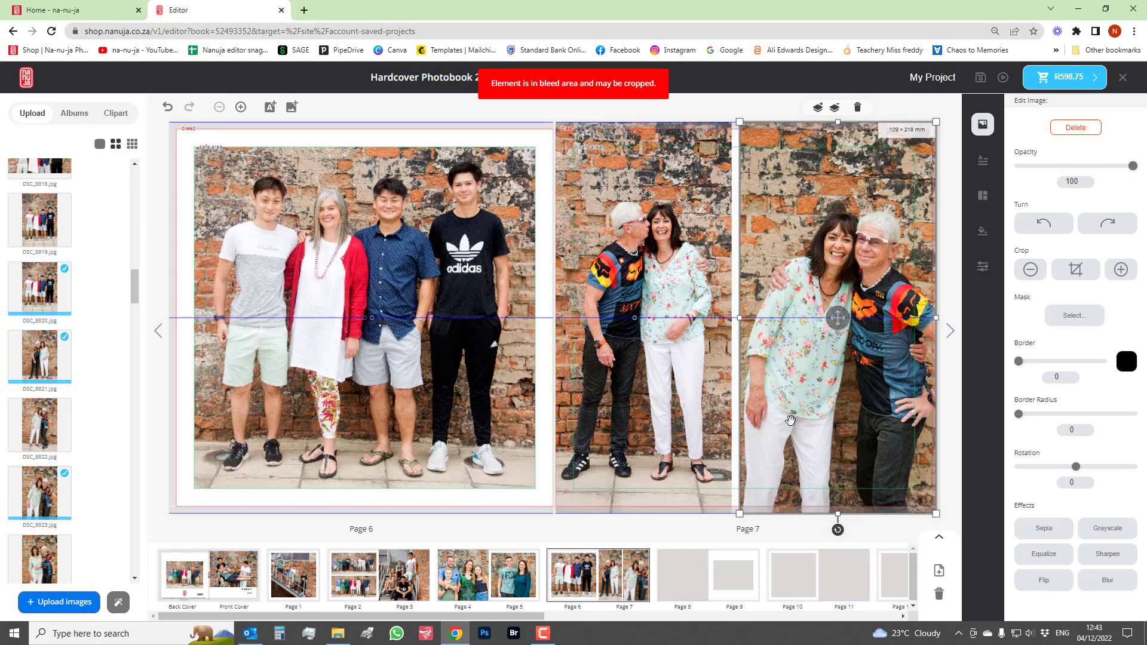
left_click_drag(740, 320, 737, 320)
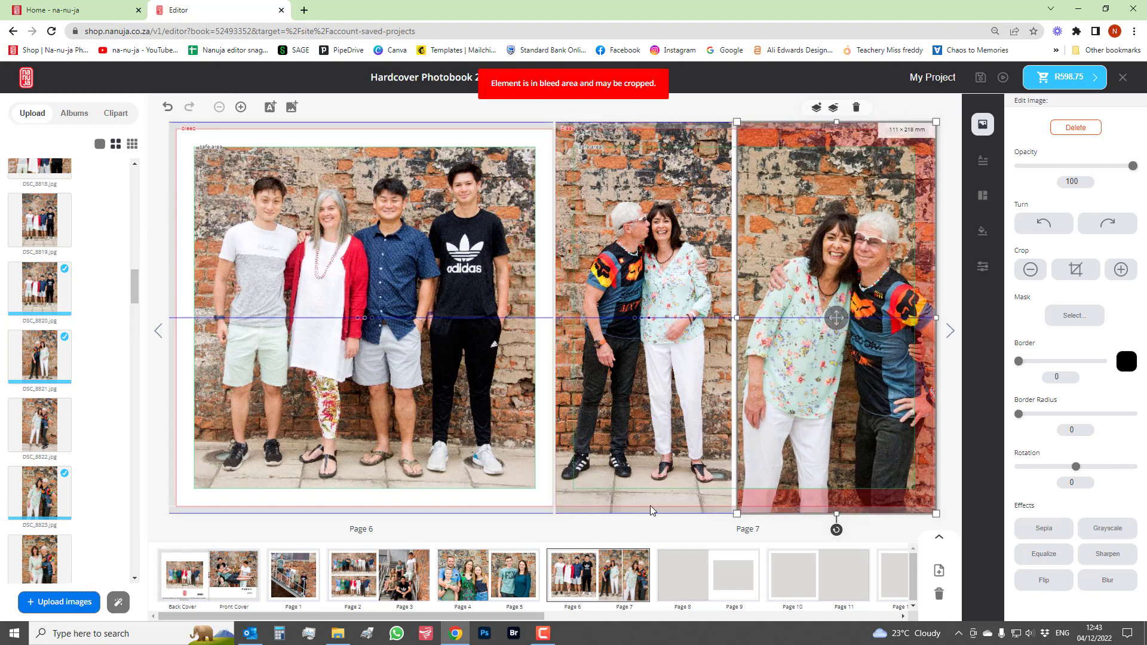
Fill page 8's full-bleed frame with DSC_8826.jpg, the family group on the stairs
left_click(684, 577)
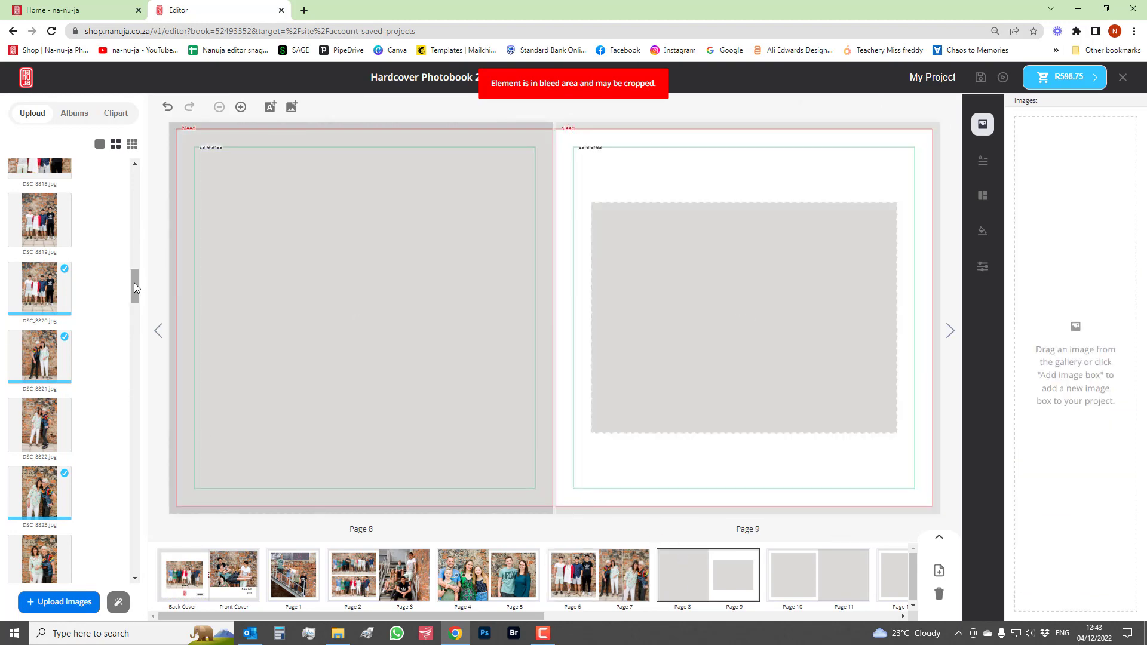
left_click_drag(134, 283, 133, 310)
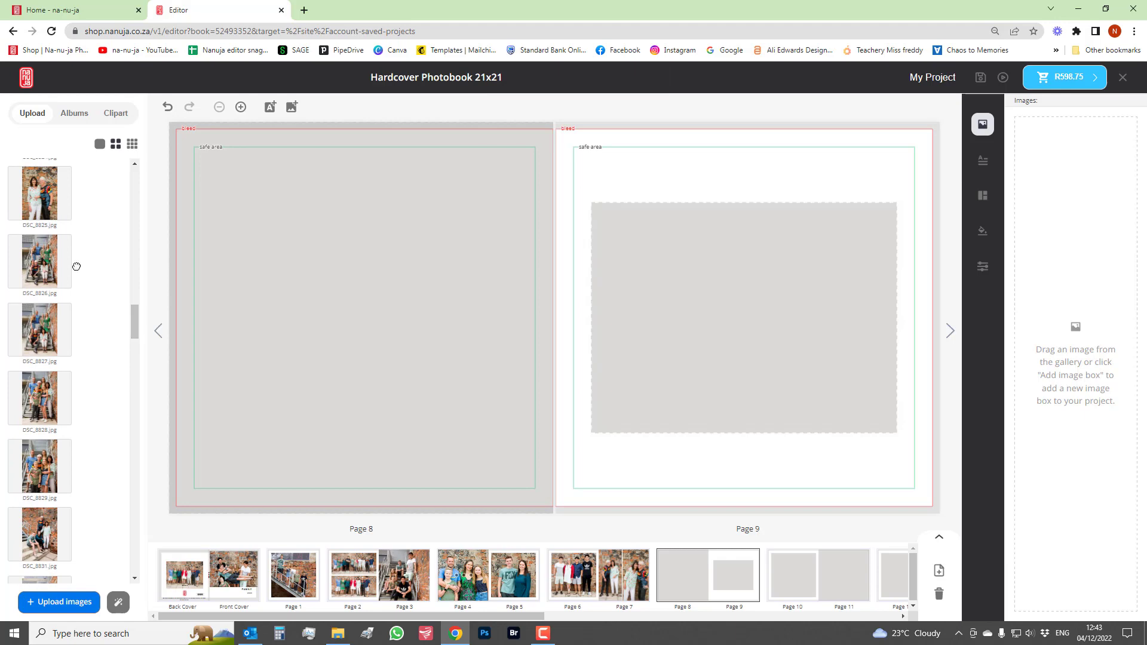
left_click_drag(76, 266, 288, 303)
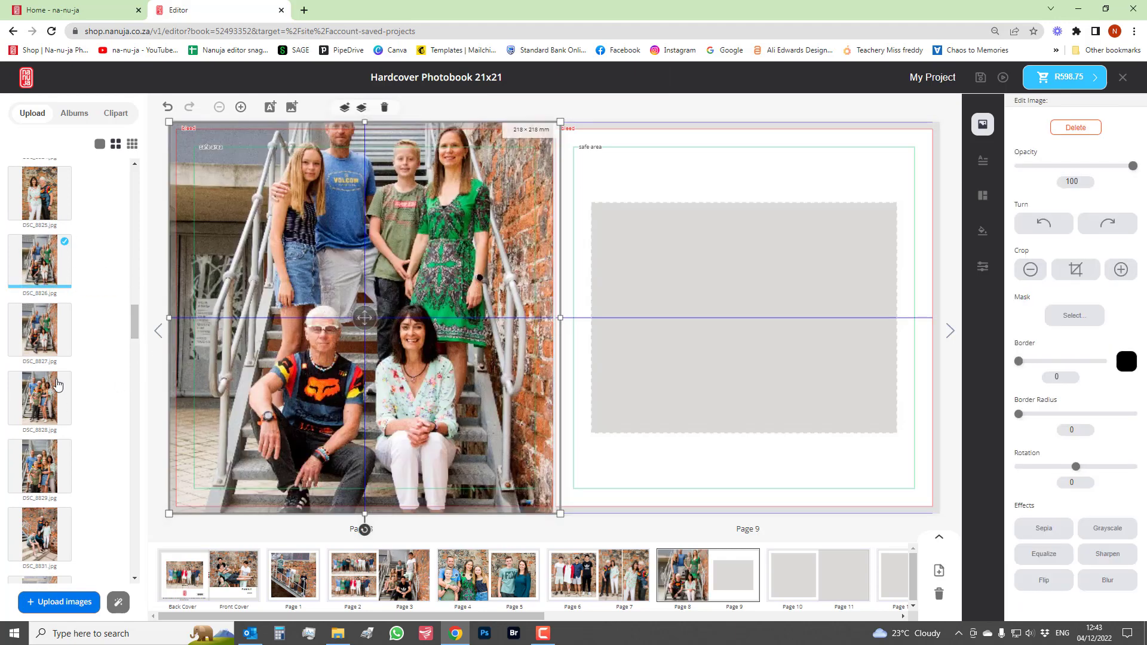
left_click(556, 327)
left_click(534, 324)
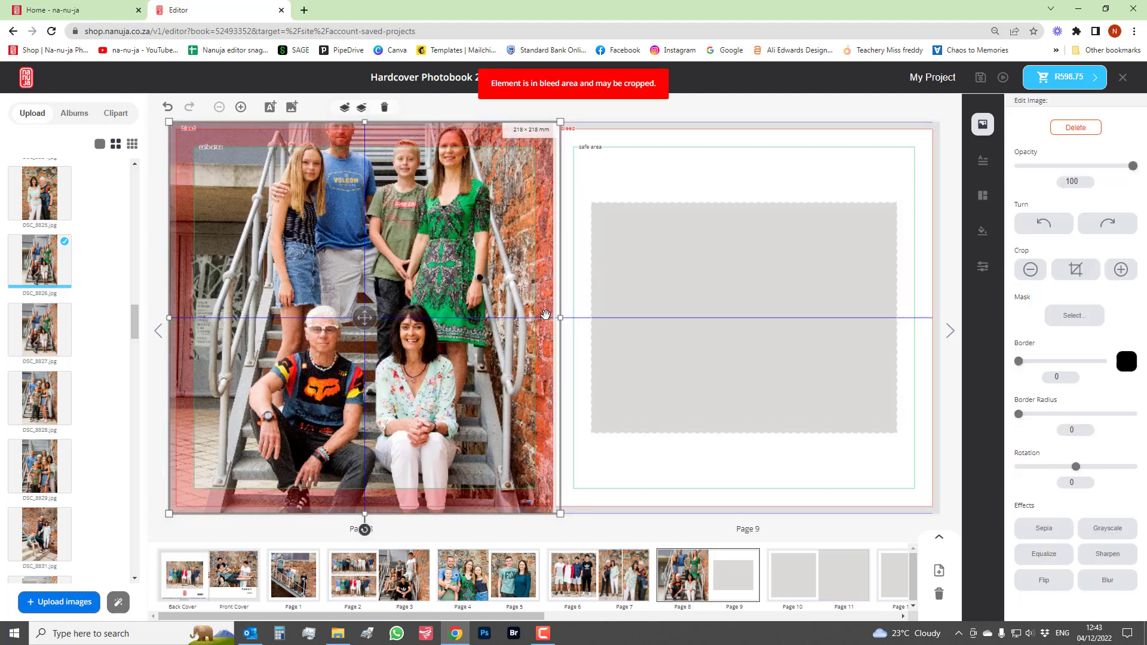
left_click(562, 323)
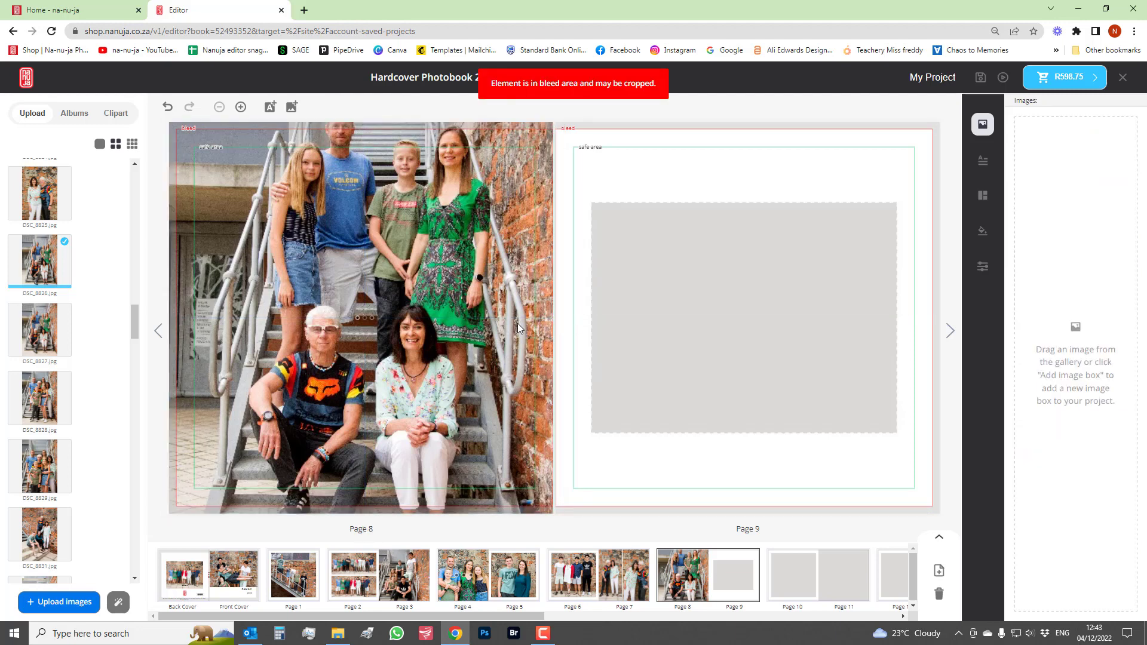
Apply the one-image layout with a centred portrait frame to page 8
left_click(983, 195)
left_click(1059, 118)
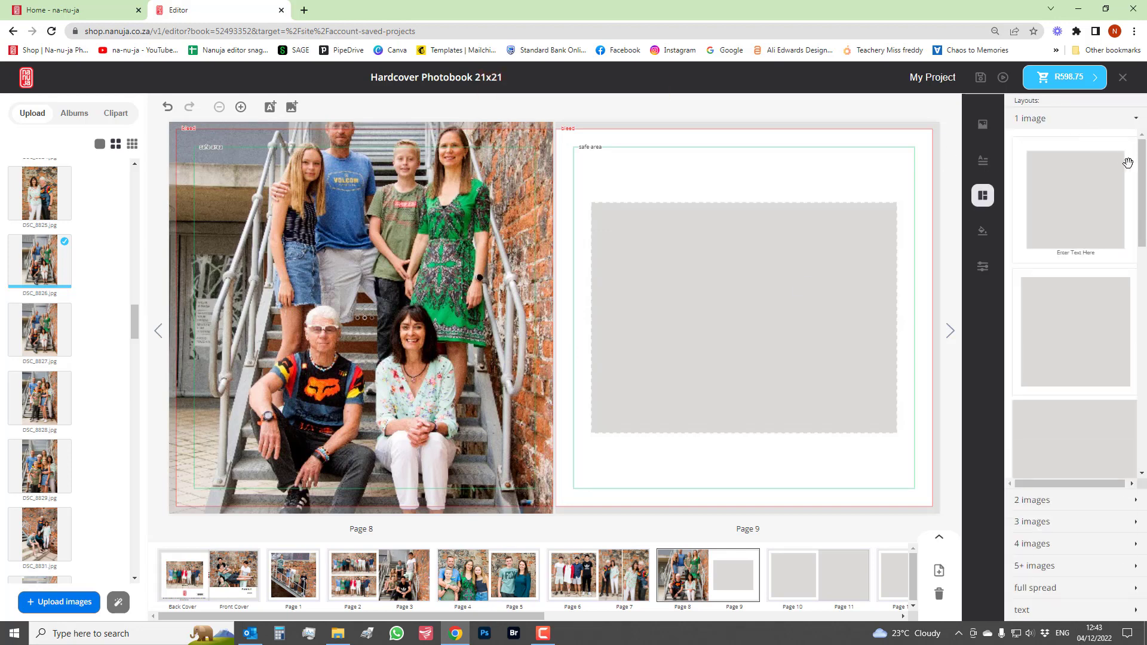
scroll(1142, 309, "down", 3)
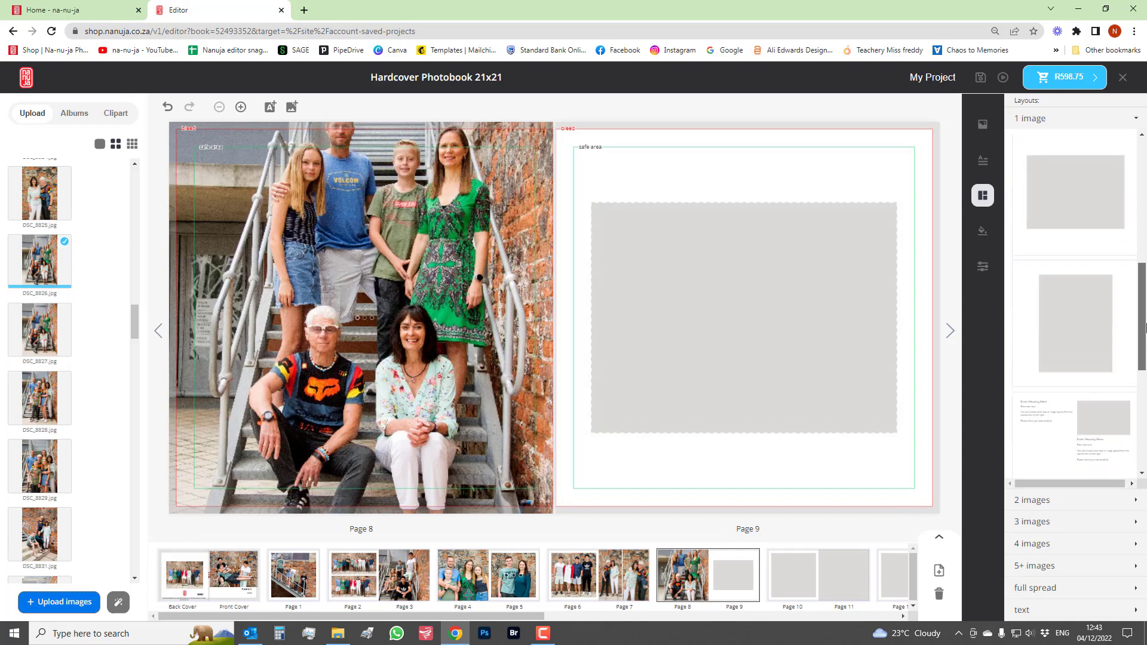
left_click_drag(1070, 287, 390, 277)
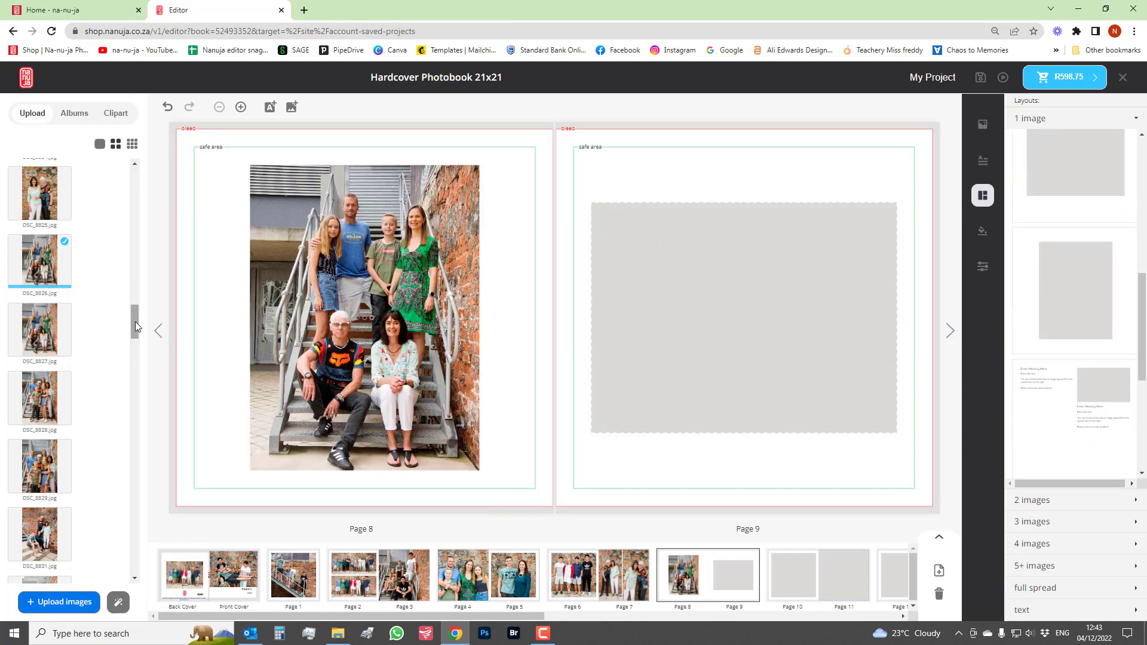
Place DSC_8831.jpg in page 9's landscape frame and enlarge the frame to about 214 × 218 mm so it covers the page
left_click_drag(135, 323, 135, 328)
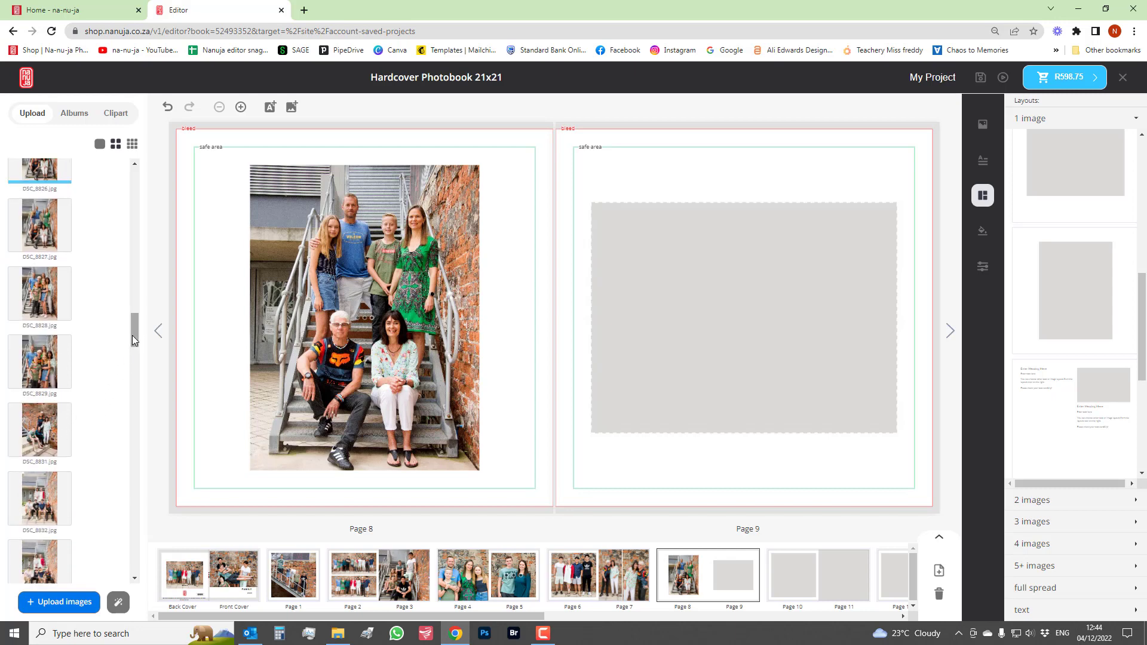
left_click_drag(134, 332, 135, 338)
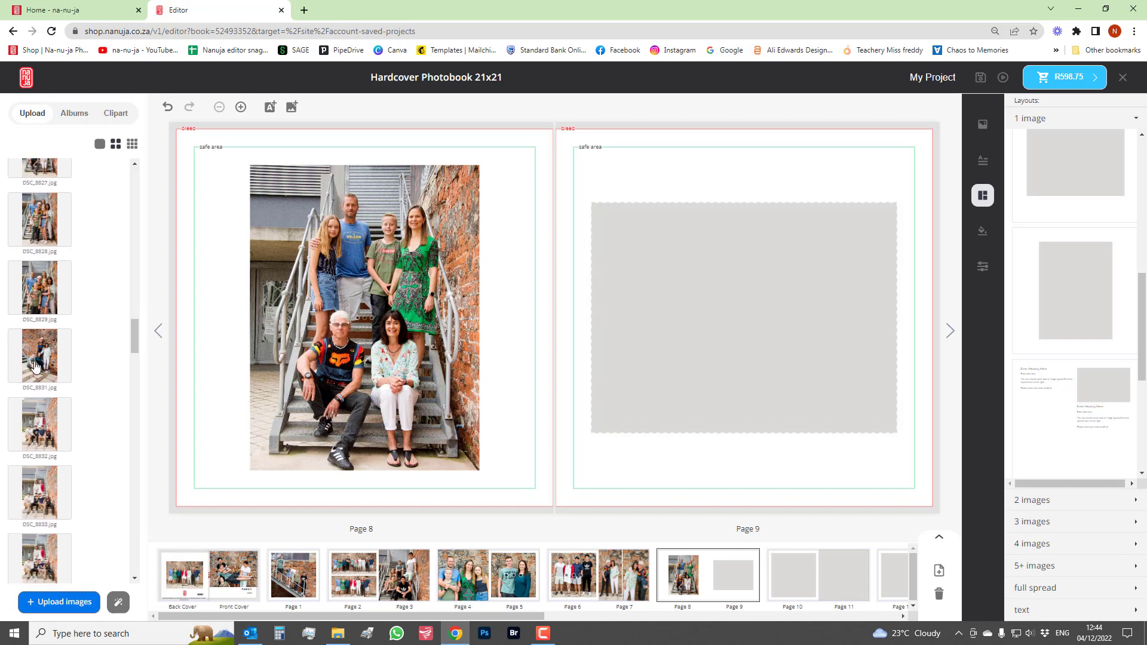
left_click_drag(501, 351, 775, 336)
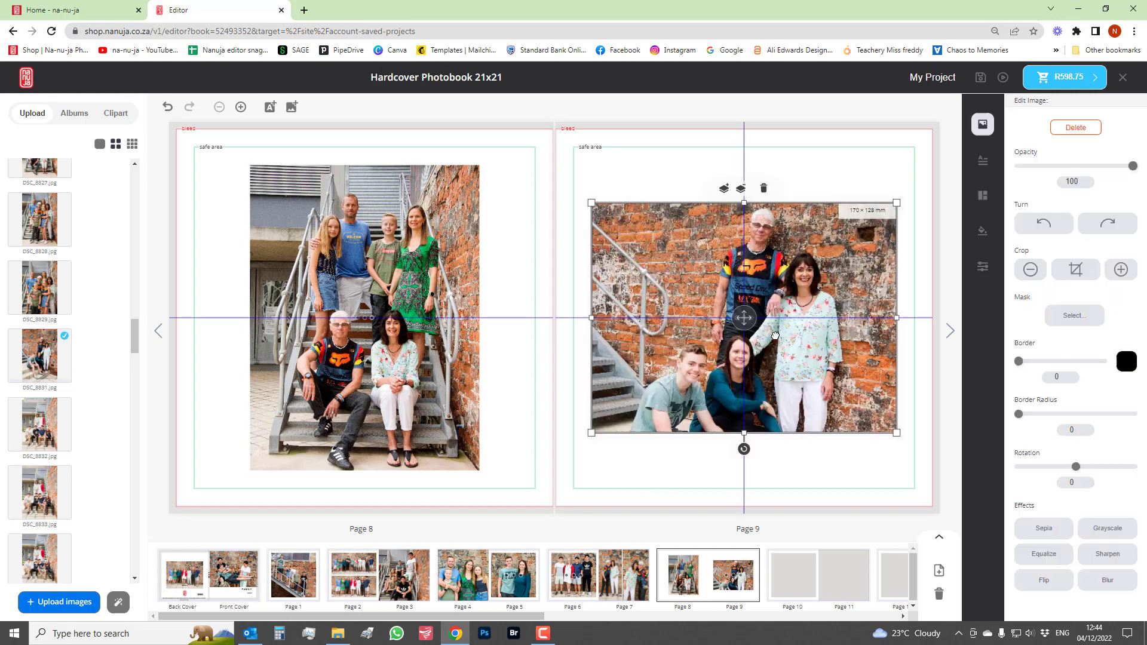
left_click_drag(744, 202, 758, 119)
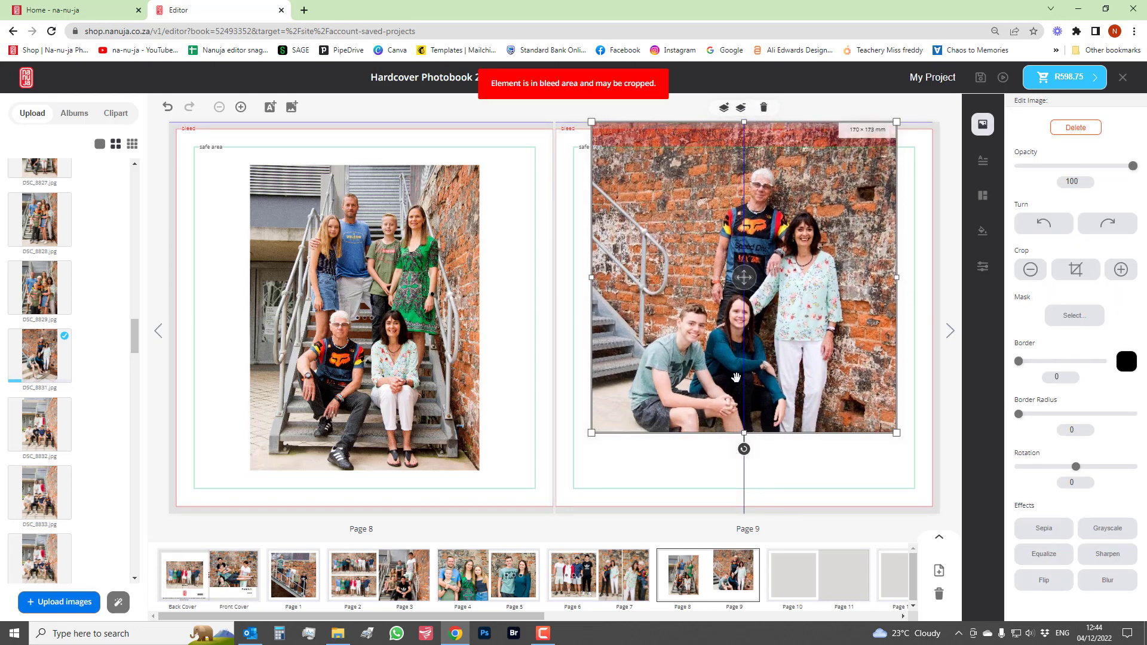
left_click_drag(745, 433, 737, 514)
left_click_drag(591, 318, 551, 312)
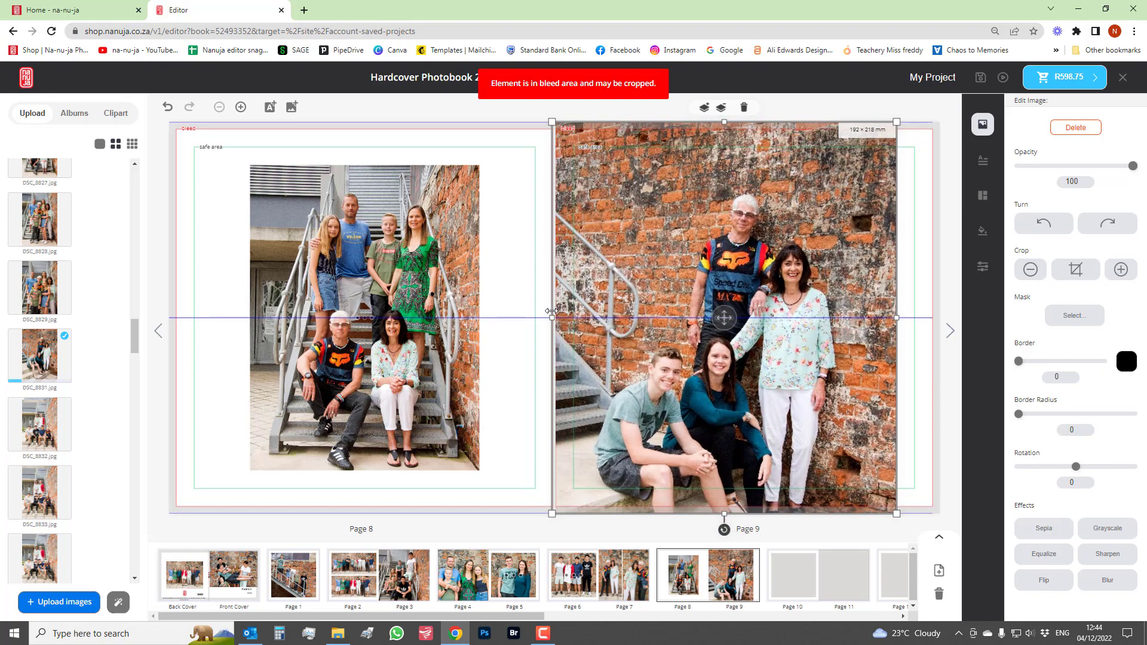
left_click_drag(896, 317, 936, 311)
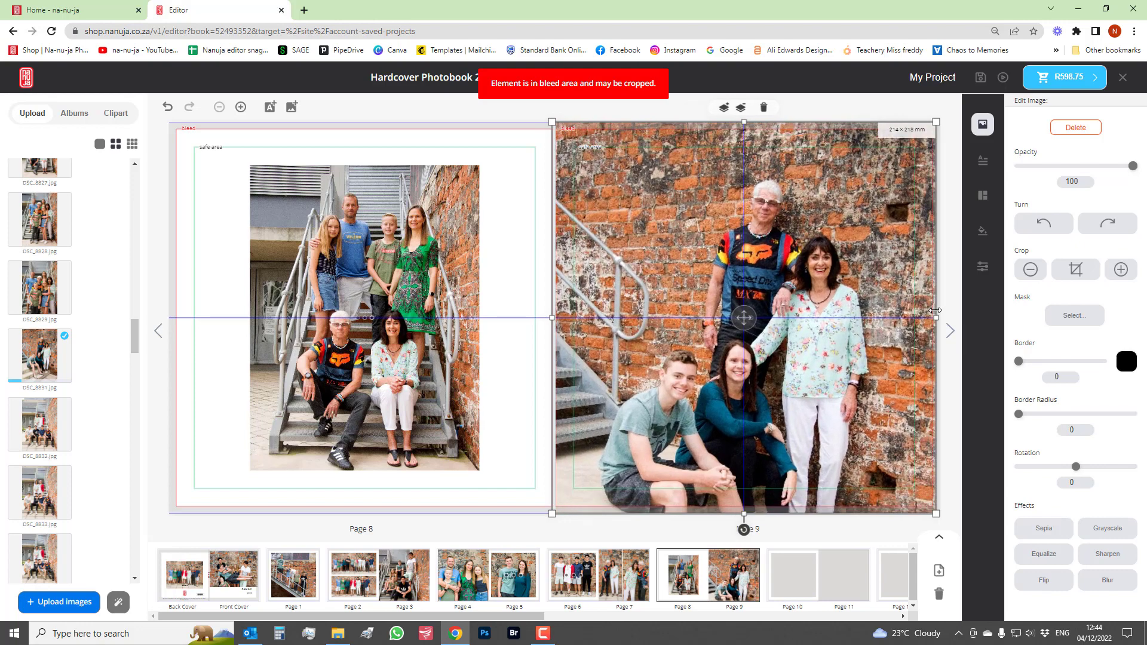
Reposition the photo within page 9's frame so the man's head has space above it, shifting the frame slightly down
double_click(747, 316)
left_click_drag(747, 315, 747, 272)
double_click(747, 272)
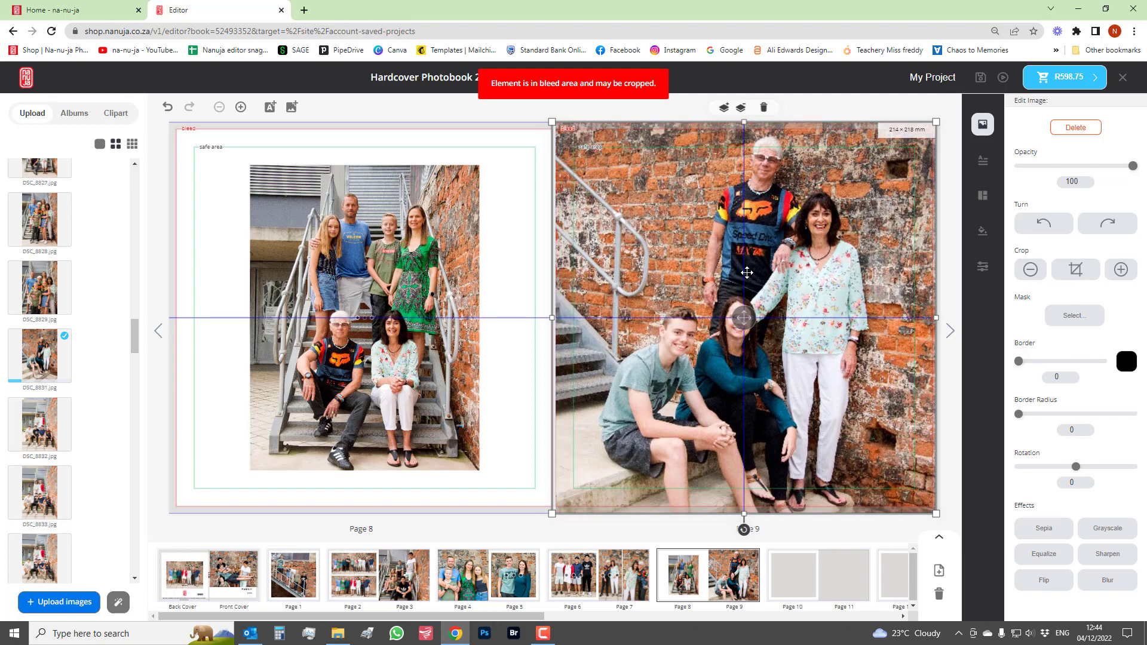
left_click_drag(747, 272, 745, 276)
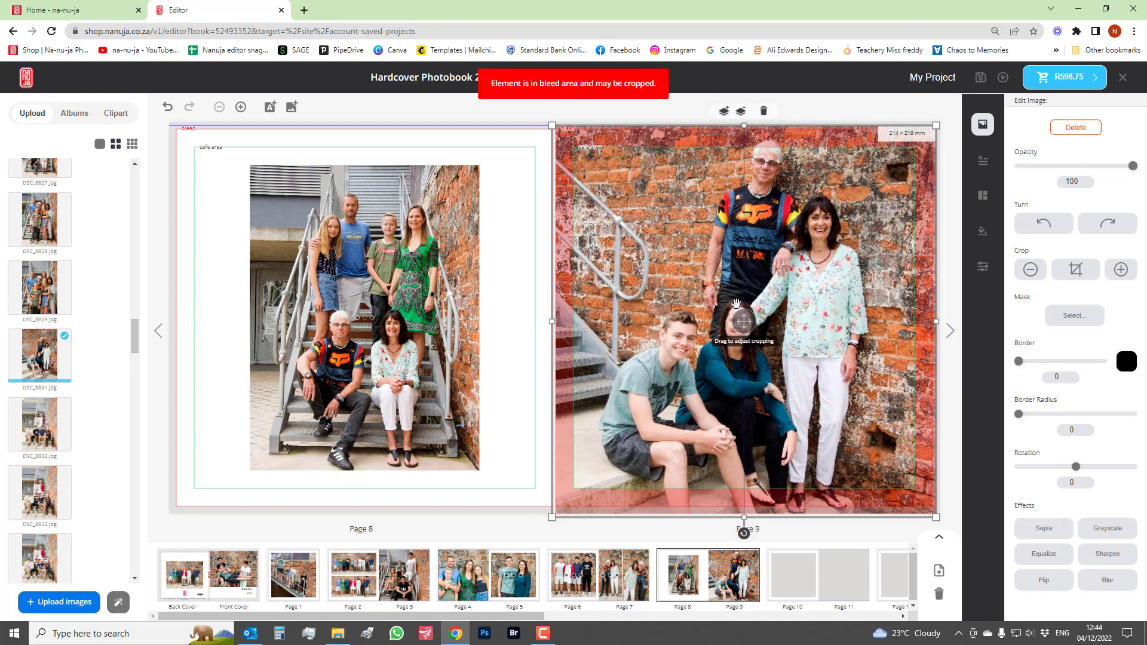
left_click_drag(739, 315, 740, 325)
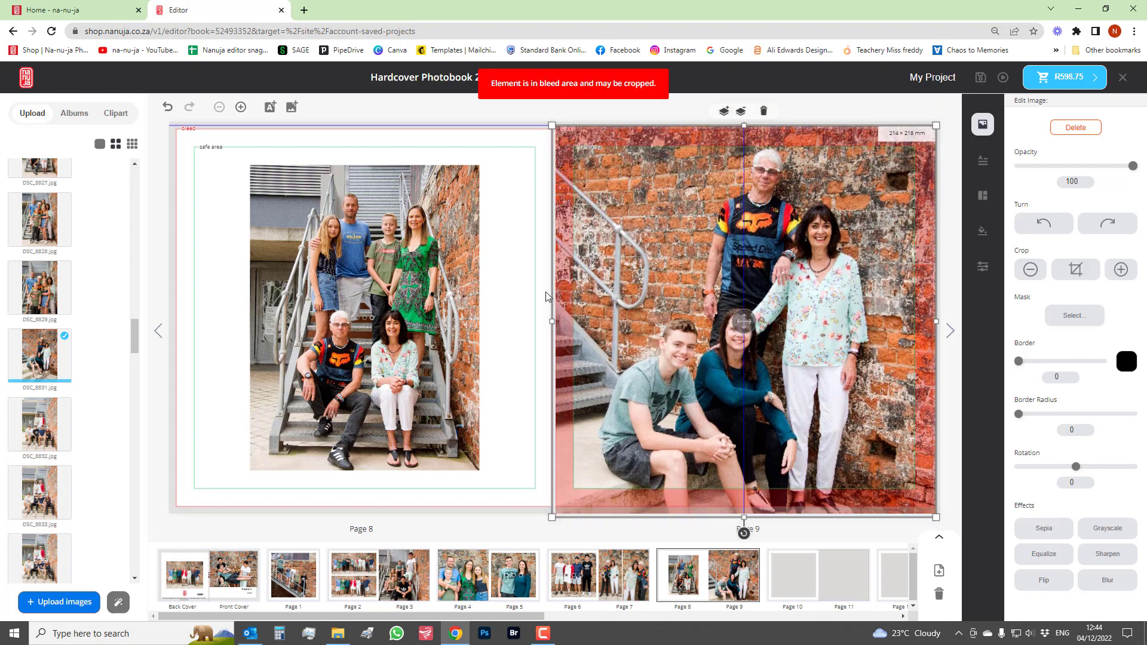
left_click(542, 289)
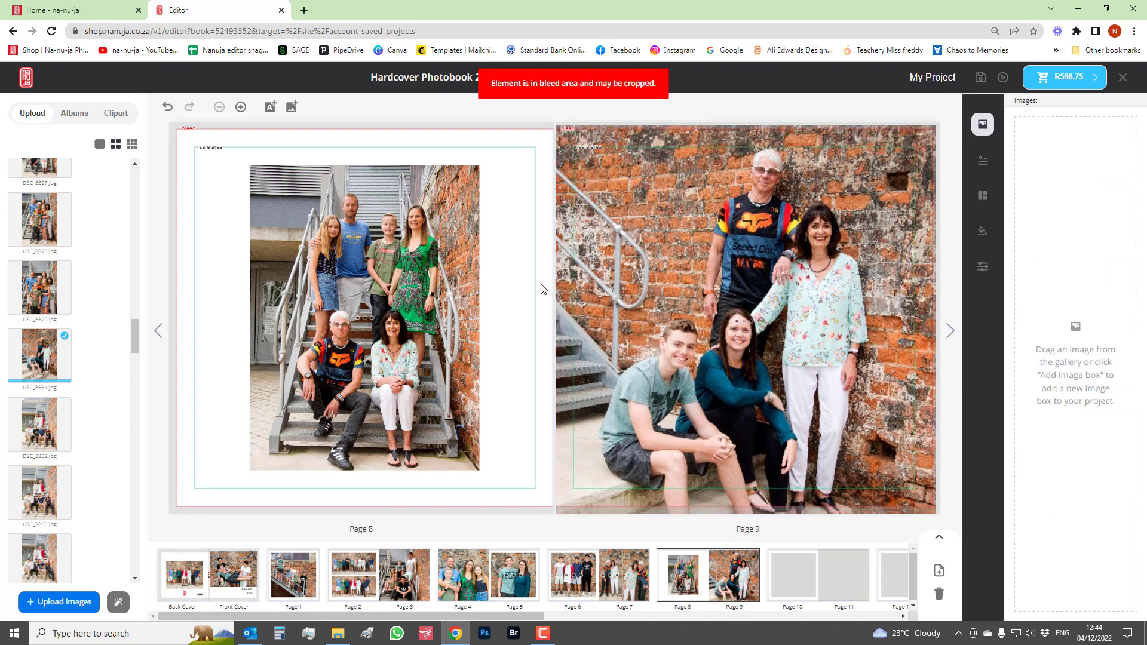
Fill page 10's white-bordered frame with the group photo DSC_8833.jpg
left_click(805, 577)
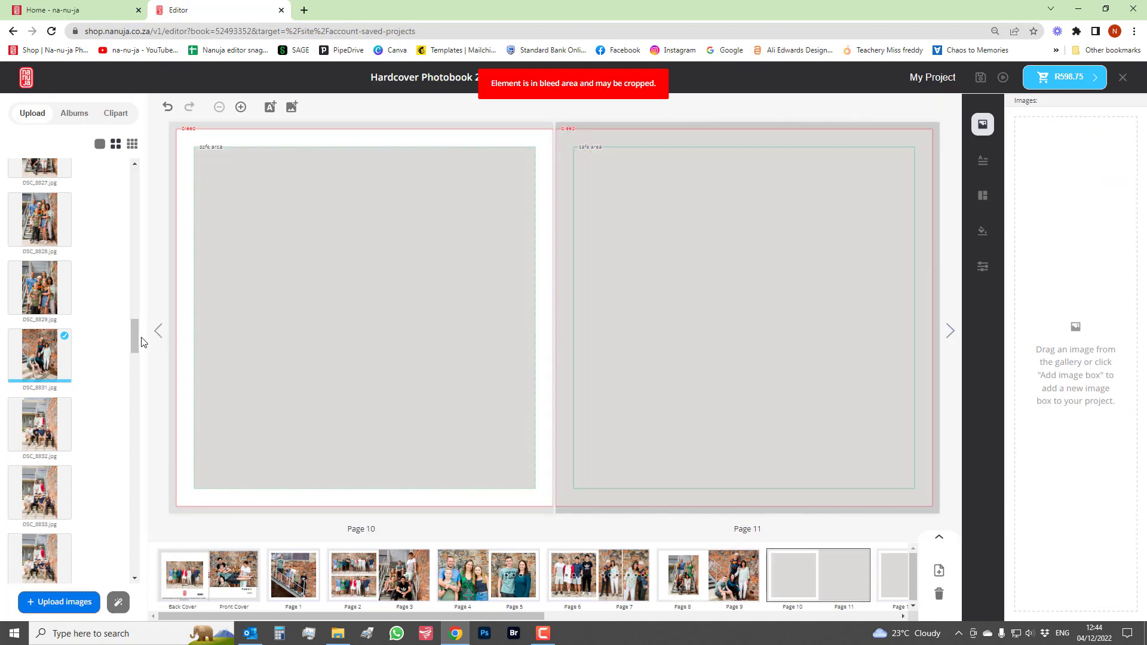
left_click_drag(135, 338, 135, 349)
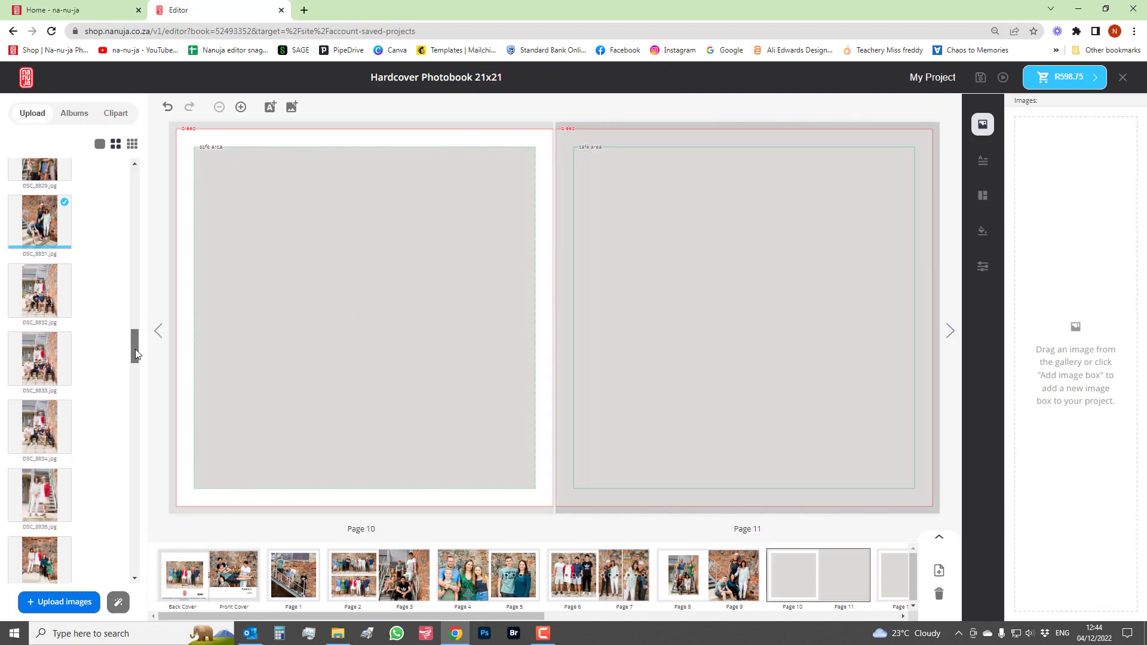
left_click_drag(45, 362, 363, 273)
left_click(366, 319)
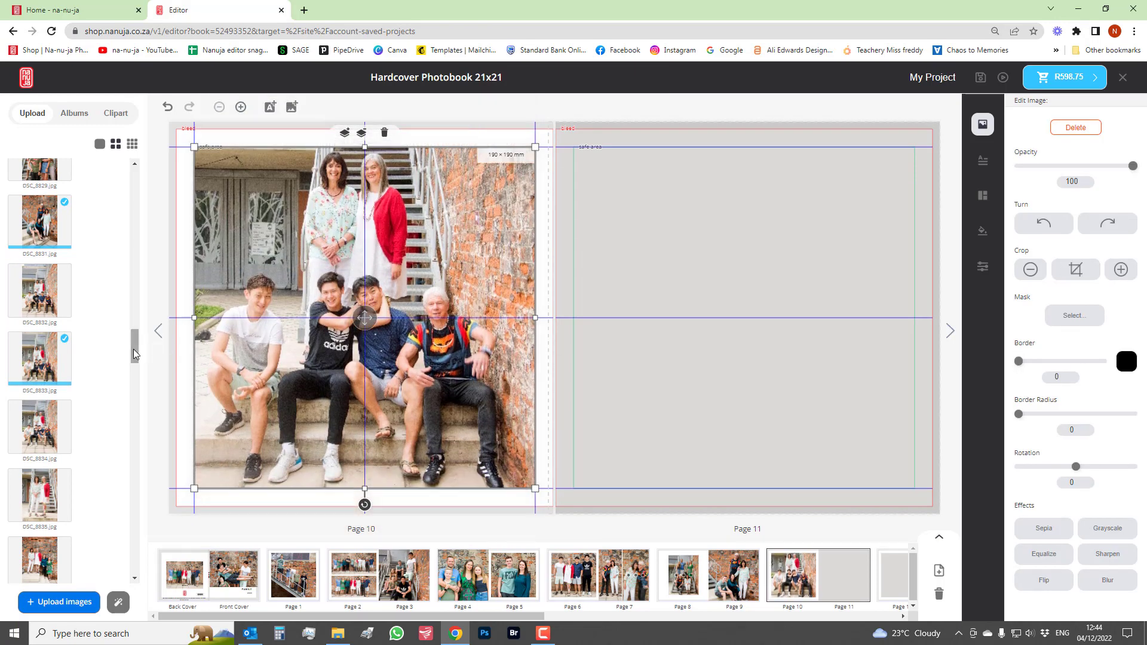
Fill page 11's full-bleed frame with DSC_8836.jpg, replacing the DSC_8835.jpg photo tried there first
left_click_drag(133, 349, 134, 363)
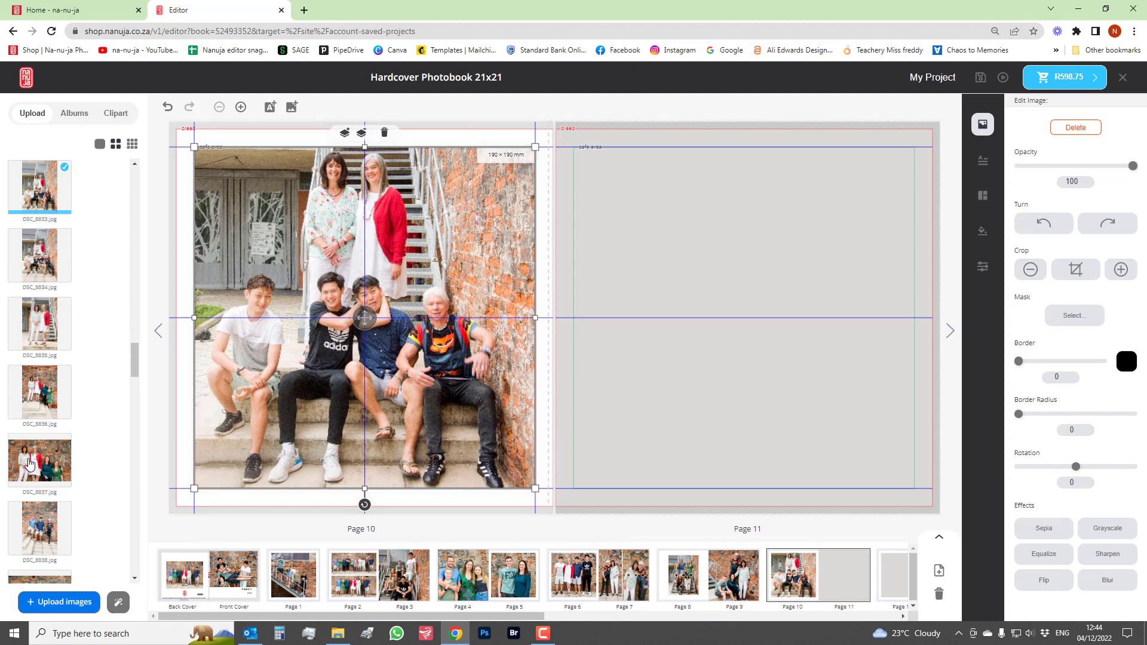
left_click_drag(422, 374, 27, 457)
left_click_drag(37, 325, 704, 293)
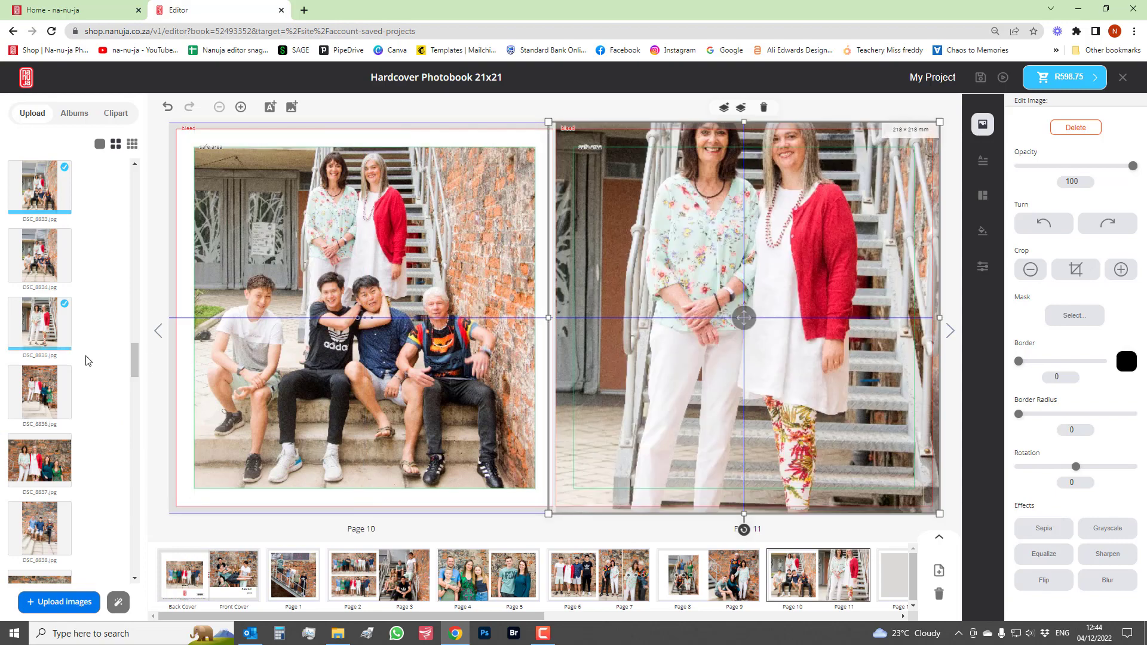
left_click_drag(36, 391, 717, 317)
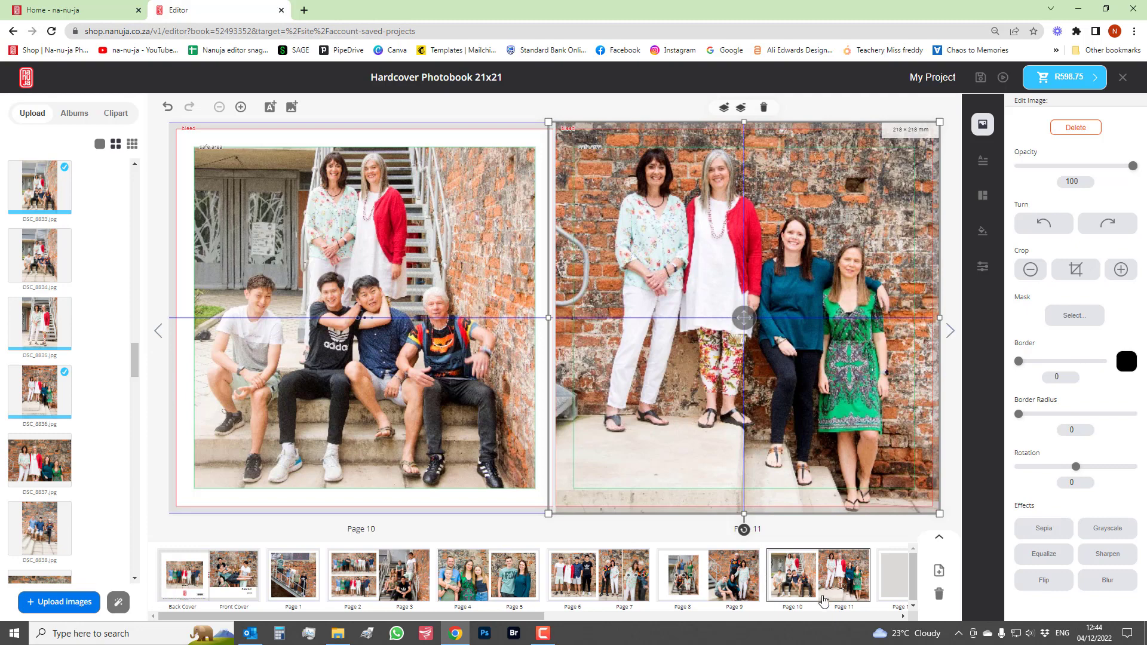
Fill page 12 with DSC_8838.jpg and page 13 with the bridge group photo DSC_8840.jpg
left_click_drag(524, 616, 656, 621)
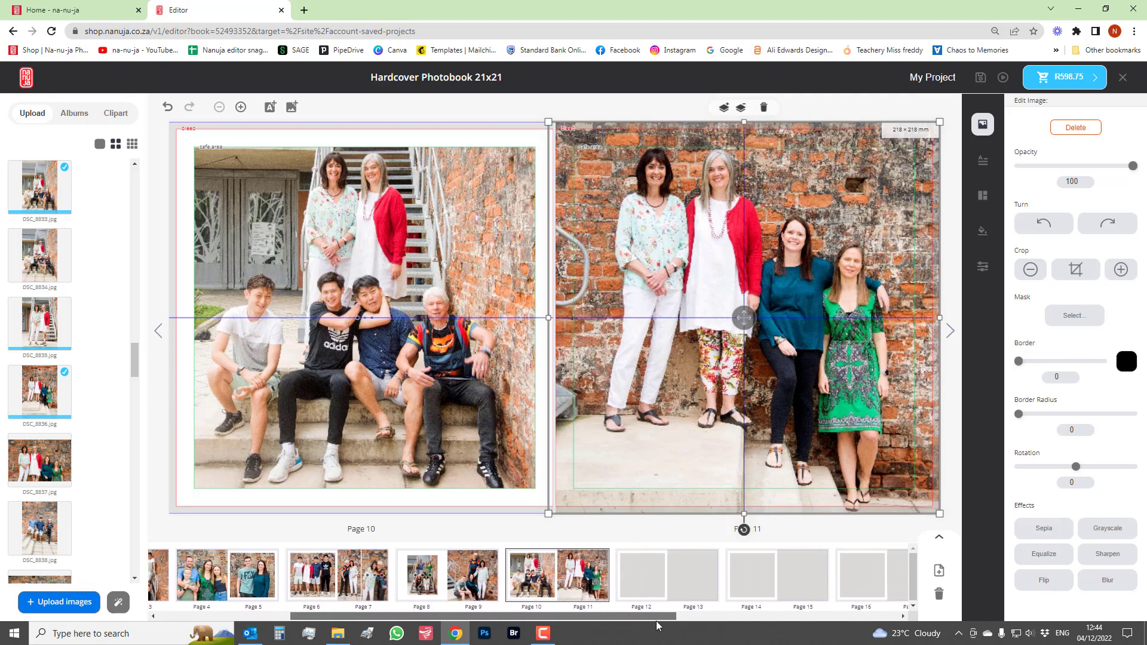
left_click(651, 591)
left_click_drag(134, 357, 134, 367)
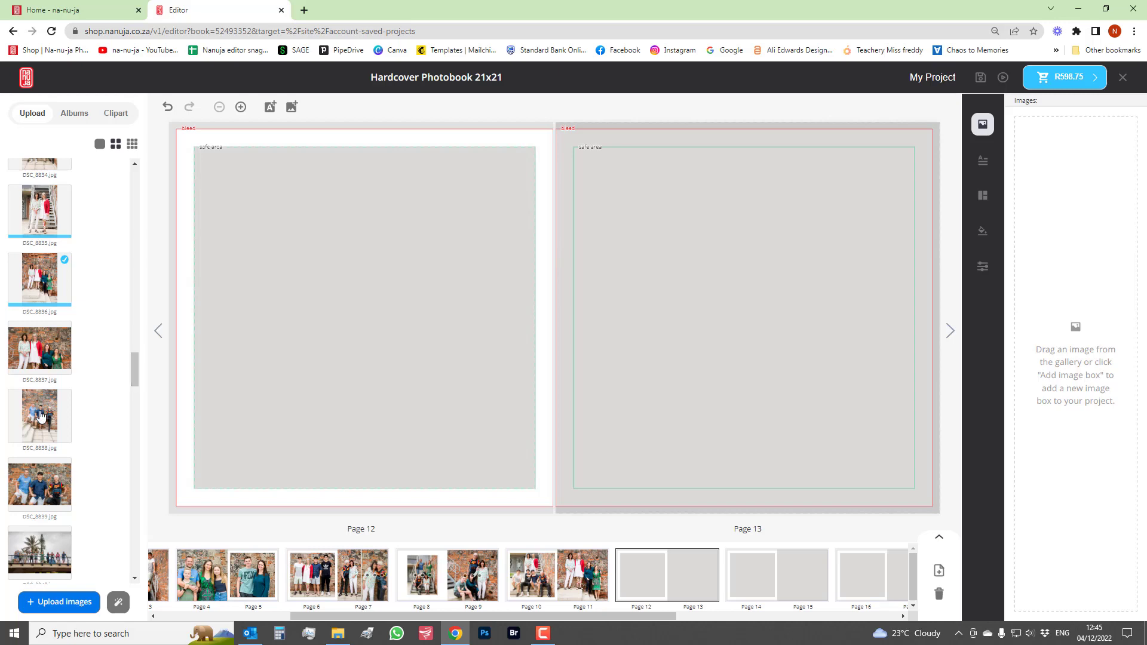
left_click_drag(38, 415, 361, 366)
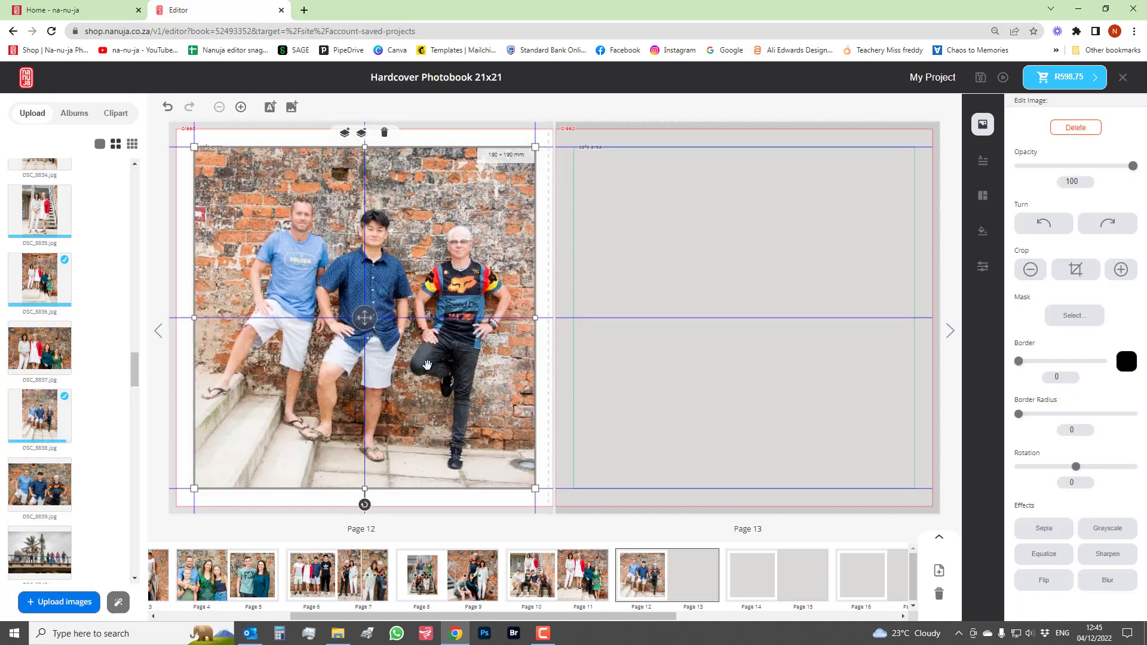
left_click_drag(134, 370, 134, 391)
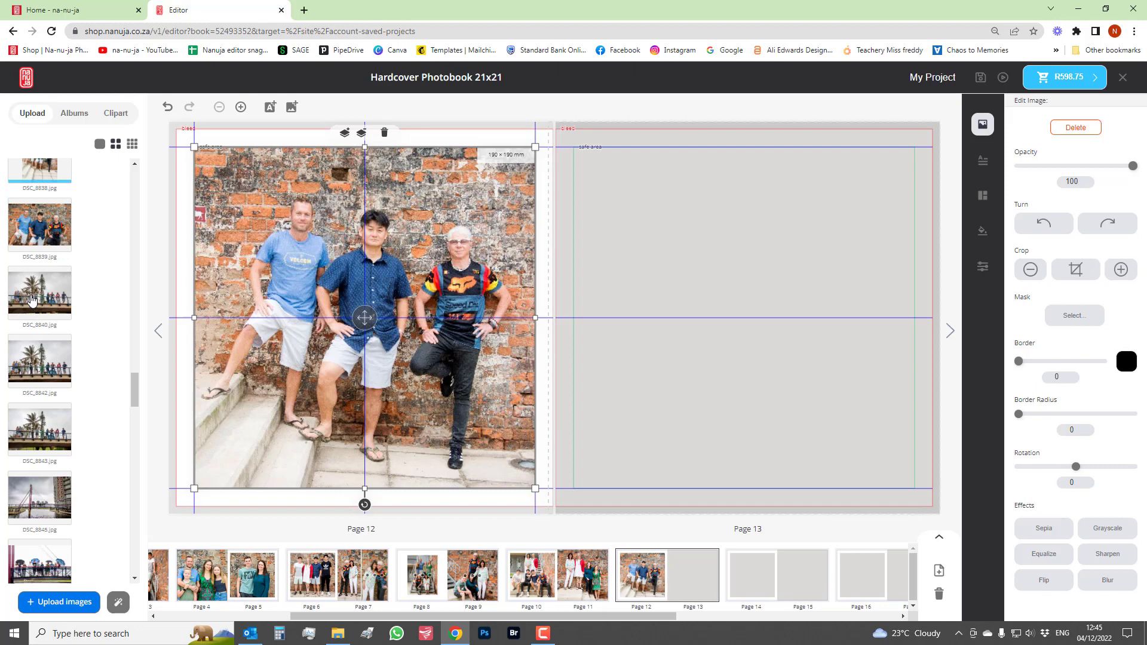
left_click_drag(32, 300, 706, 308)
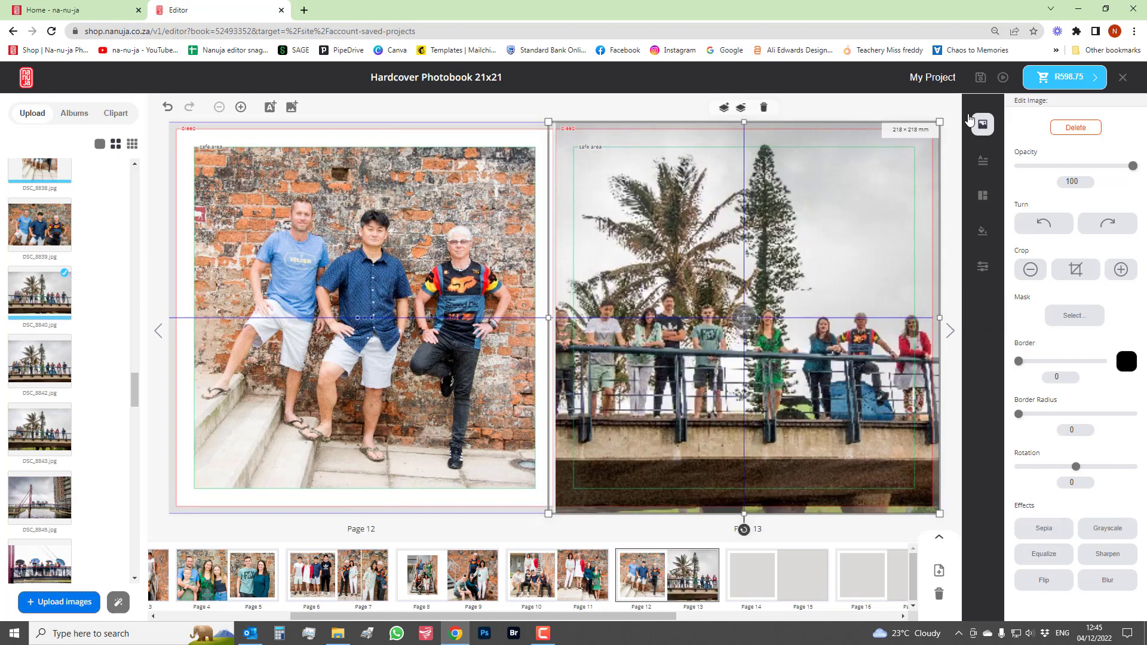
Apply the one-image layout with a centred landscape frame to page 13 and select its photo
left_click(983, 196)
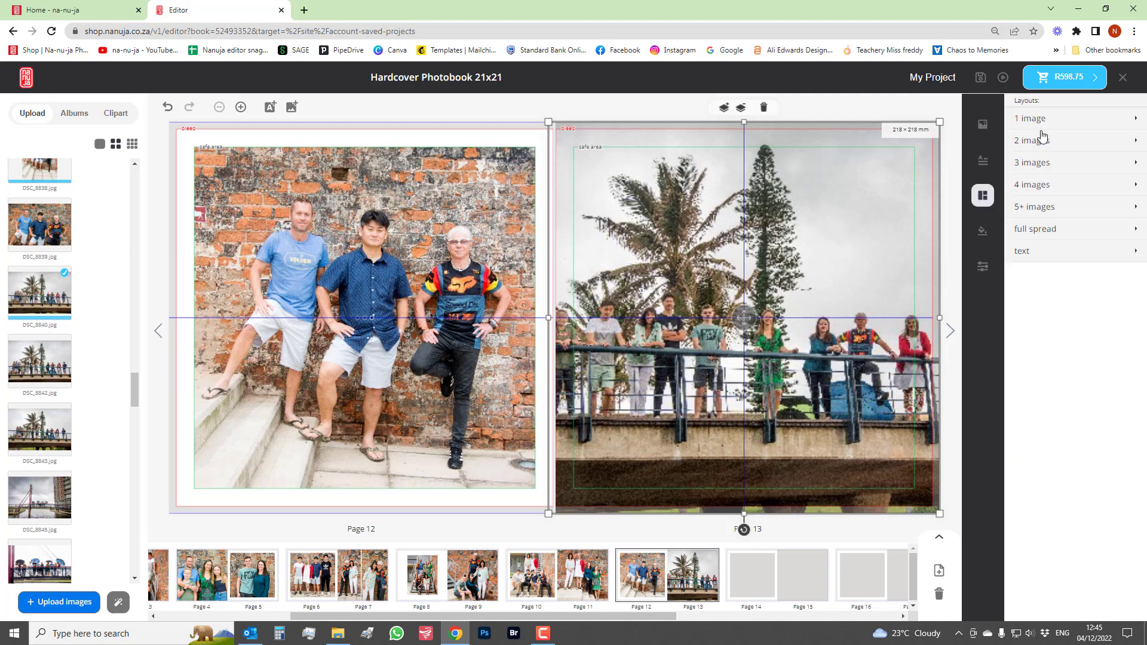
left_click(1105, 126)
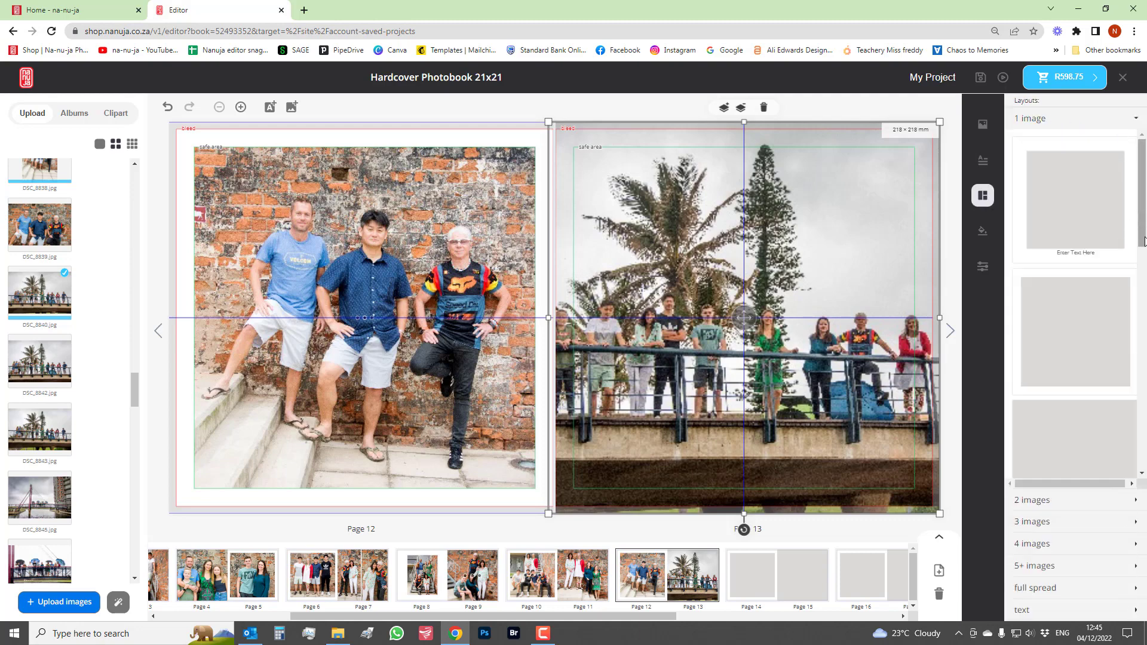
scroll(1144, 241, "down", 3)
left_click_drag(1075, 333, 739, 317)
left_click(723, 374)
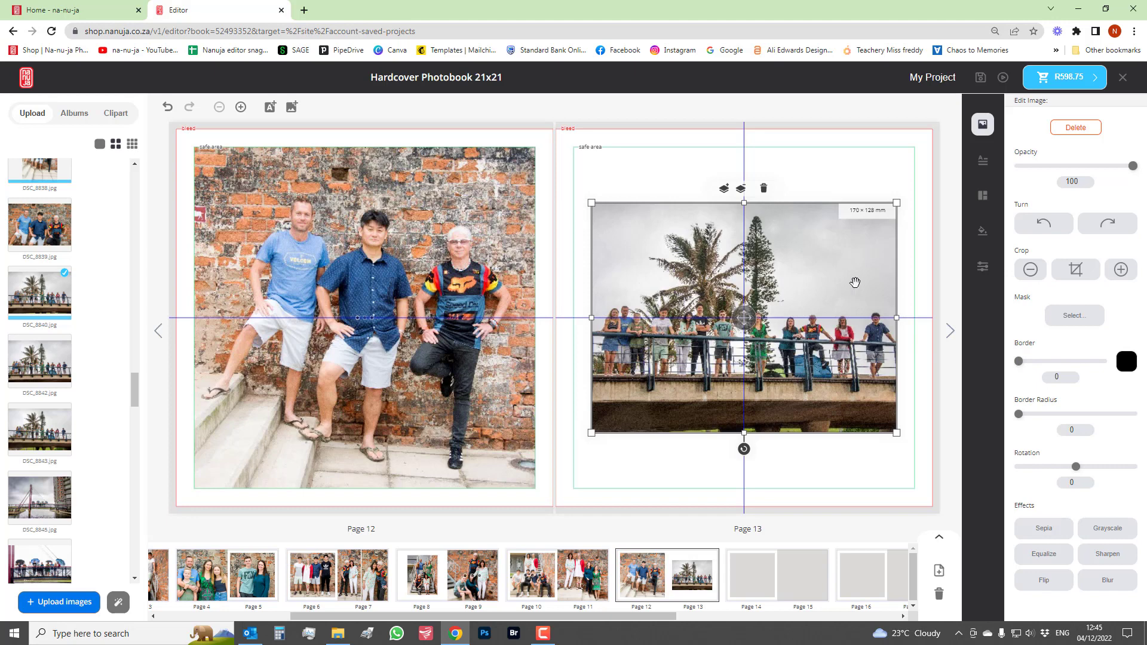
Zoom page 13's photo in slightly within its crop and widen its frame to both side edges of the safe area
left_click(1122, 270)
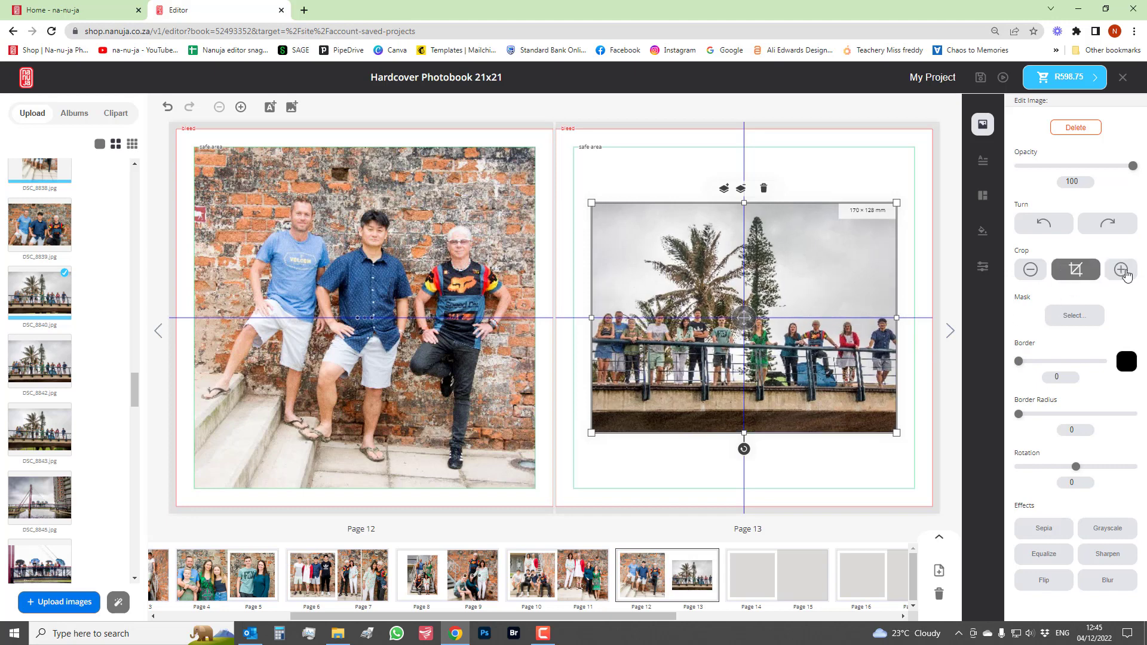
left_click(1031, 270)
left_click(1121, 272)
left_click_drag(594, 318, 574, 318)
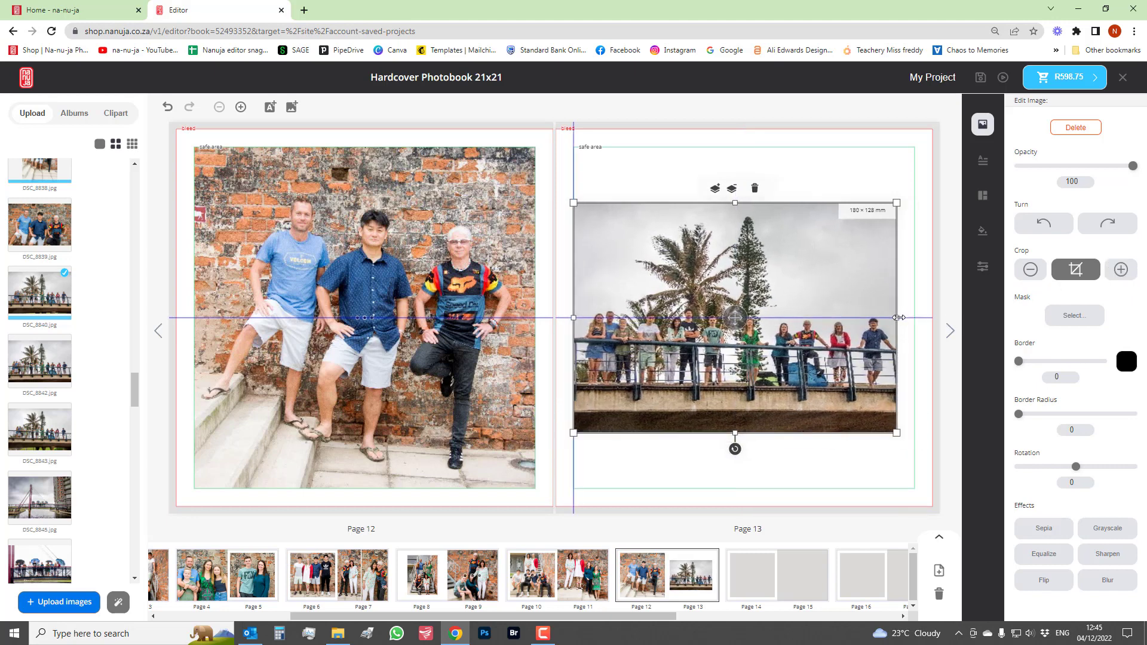
left_click_drag(899, 318, 914, 318)
left_click(746, 501)
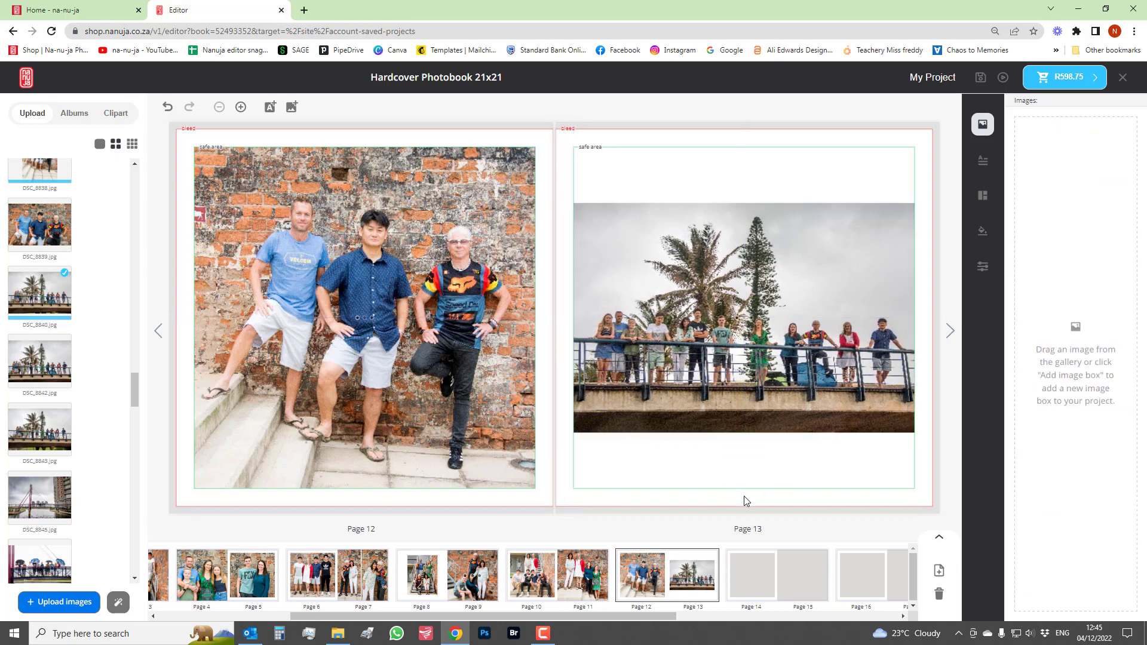
Fill page 14's frame with DSC_8845.jpg and page 15's full-bleed frame with the umbrella group photo DSC_8846.jpg
left_click(764, 593)
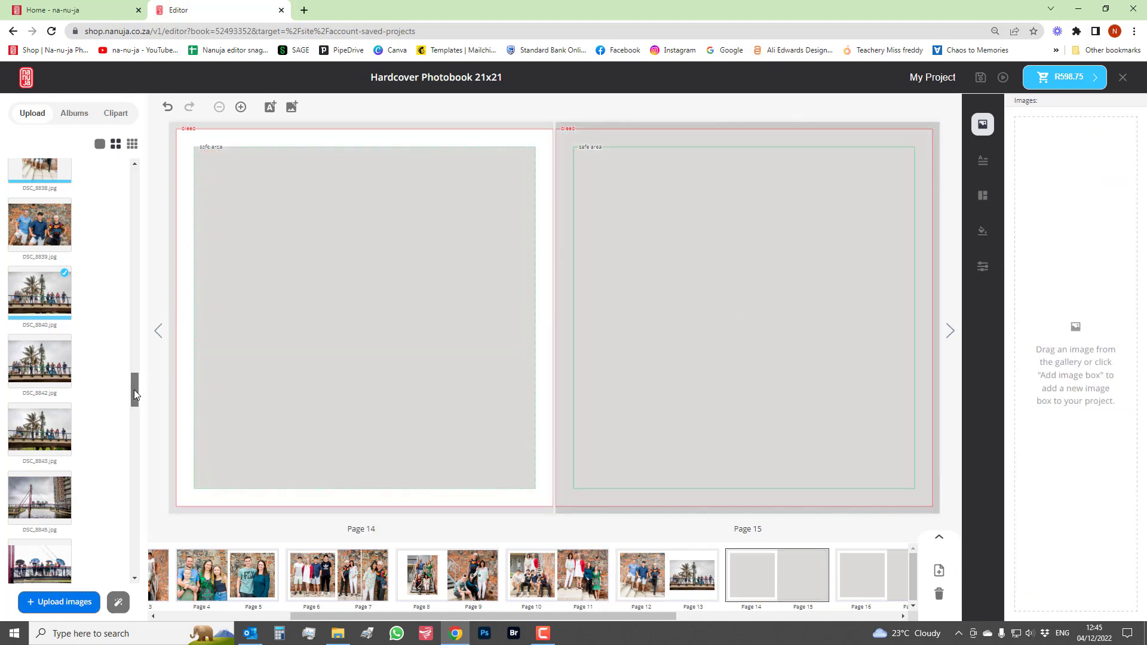
left_click_drag(134, 389, 134, 396)
left_click_drag(36, 394, 322, 284)
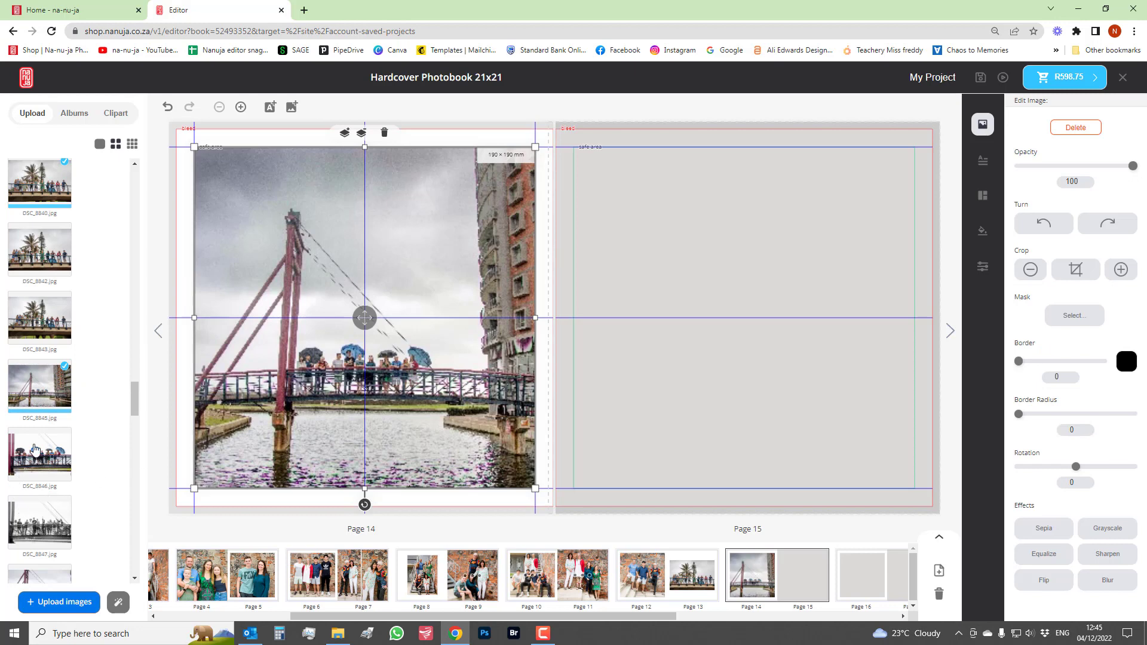
left_click_drag(33, 461, 735, 330)
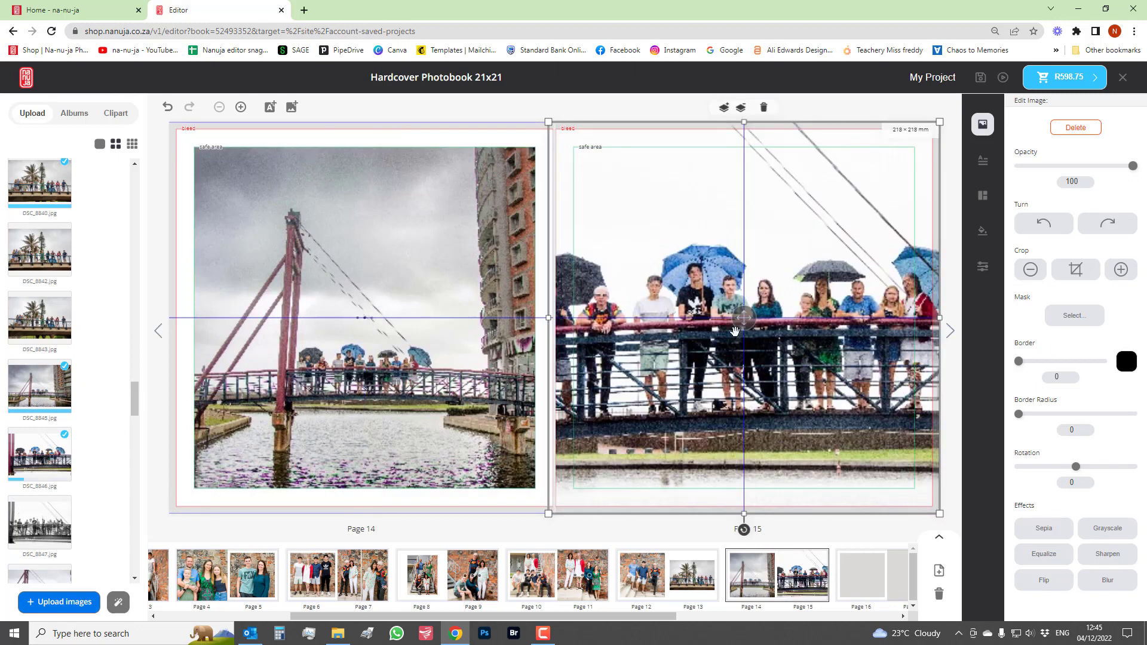
Shorten page 15's photo frame from above and below into a full-width landscape band and move it up slightly
left_click_drag(744, 122, 742, 211)
left_click_drag(744, 514, 750, 461)
left_click_drag(748, 382, 747, 363)
left_click(794, 476)
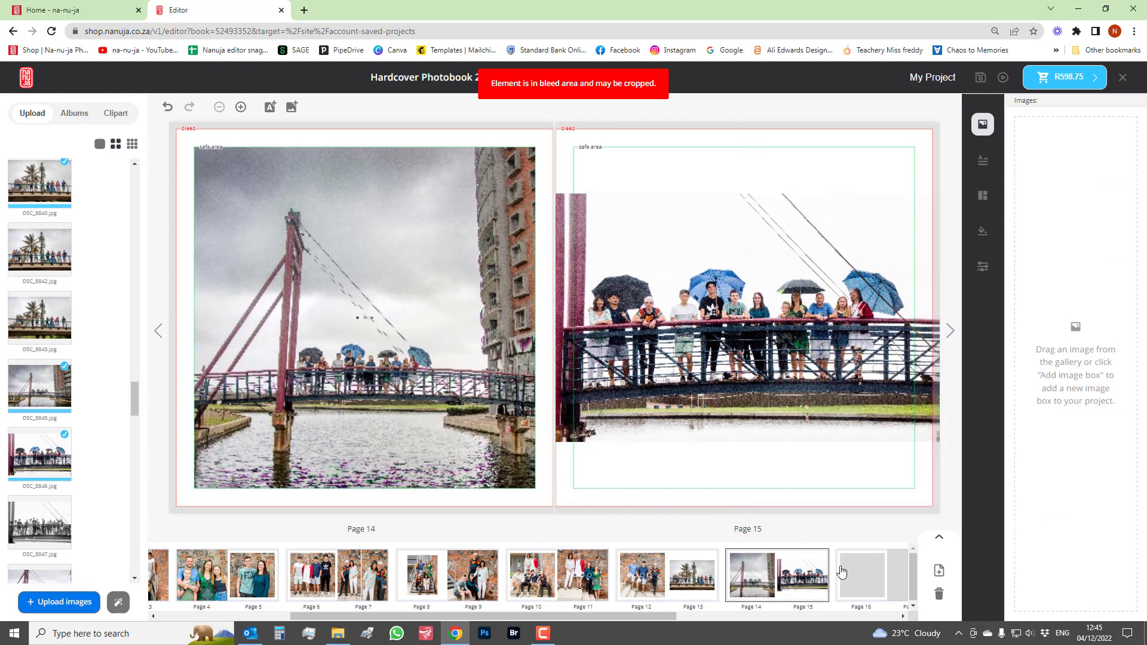
Fill page 16 with the umbrella family photo DSC_8850.jpg and page 17 with DSC_8856.jpg
left_click(861, 575)
left_click_drag(674, 617, 834, 616)
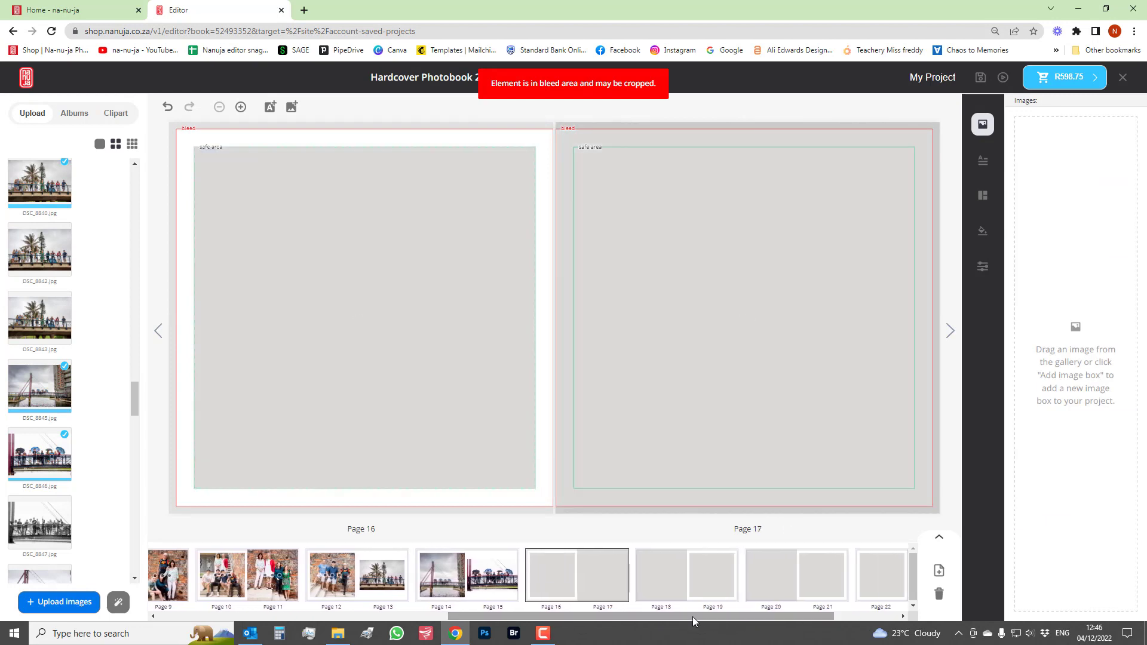
left_click_drag(135, 392, 135, 417)
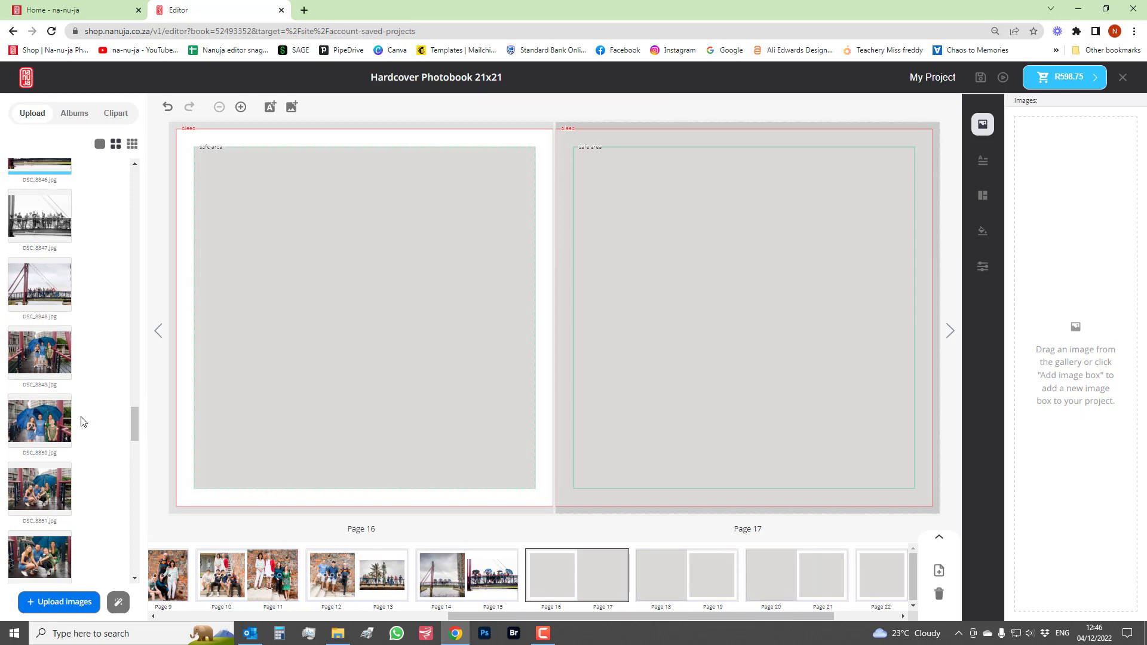
left_click_drag(51, 414, 388, 301)
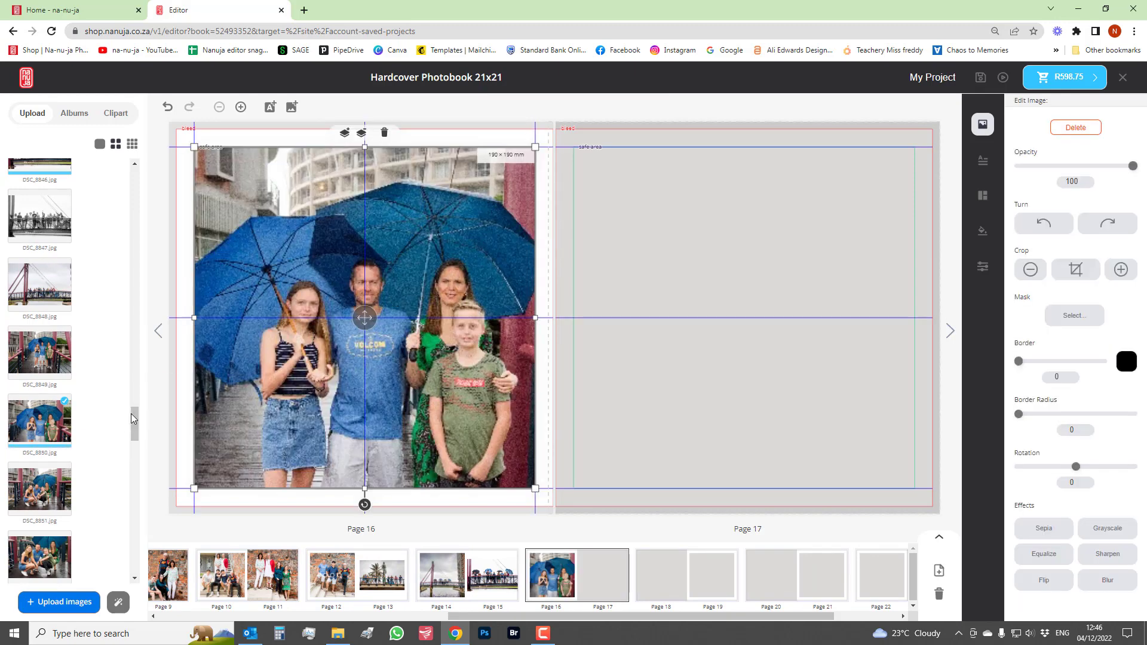
left_click_drag(135, 425, 137, 446)
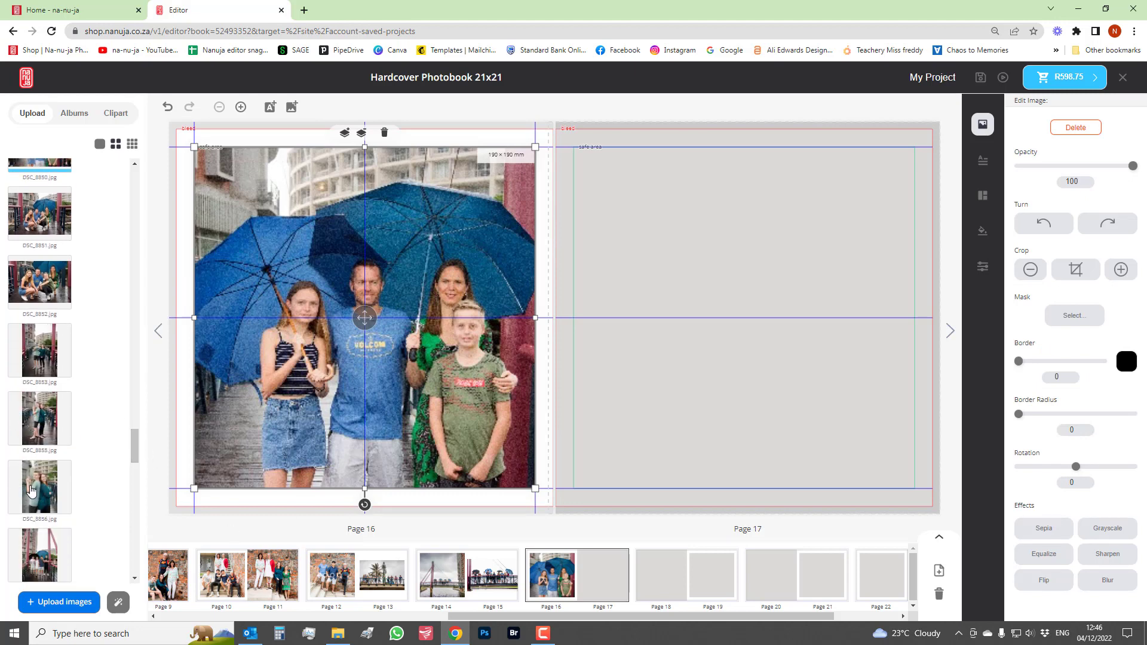
left_click_drag(31, 491, 776, 332)
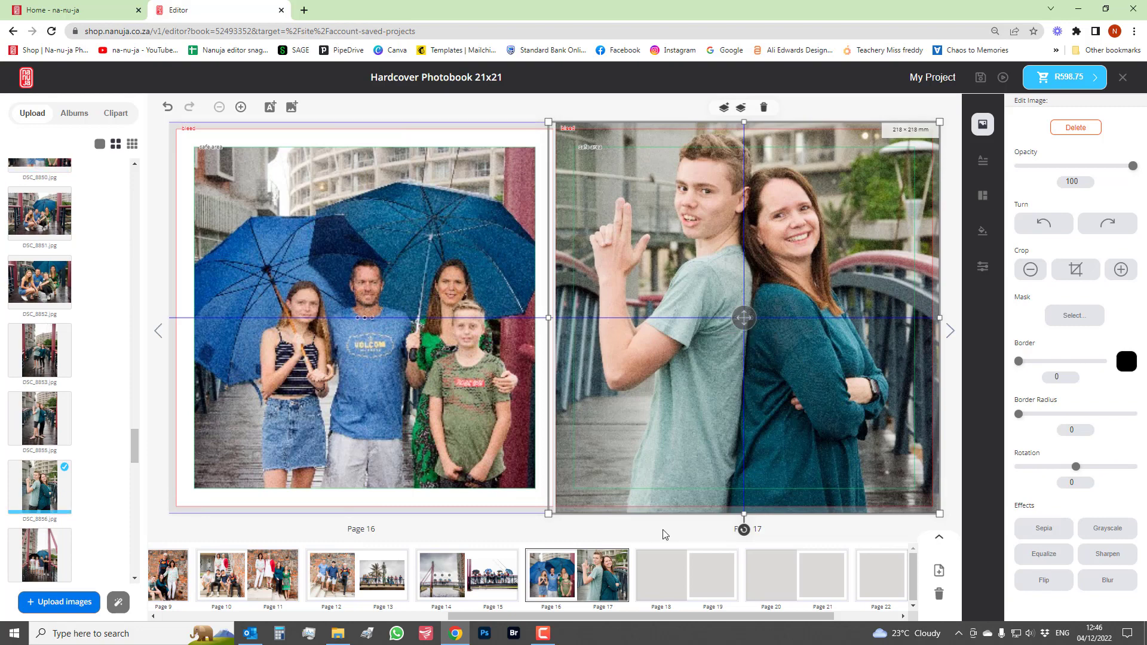
Fill page 18's full-bleed frame with DSC_8857.jpg and page 19's frame with DSC_8861.jpg
left_click(673, 574)
left_click_drag(133, 442, 131, 460)
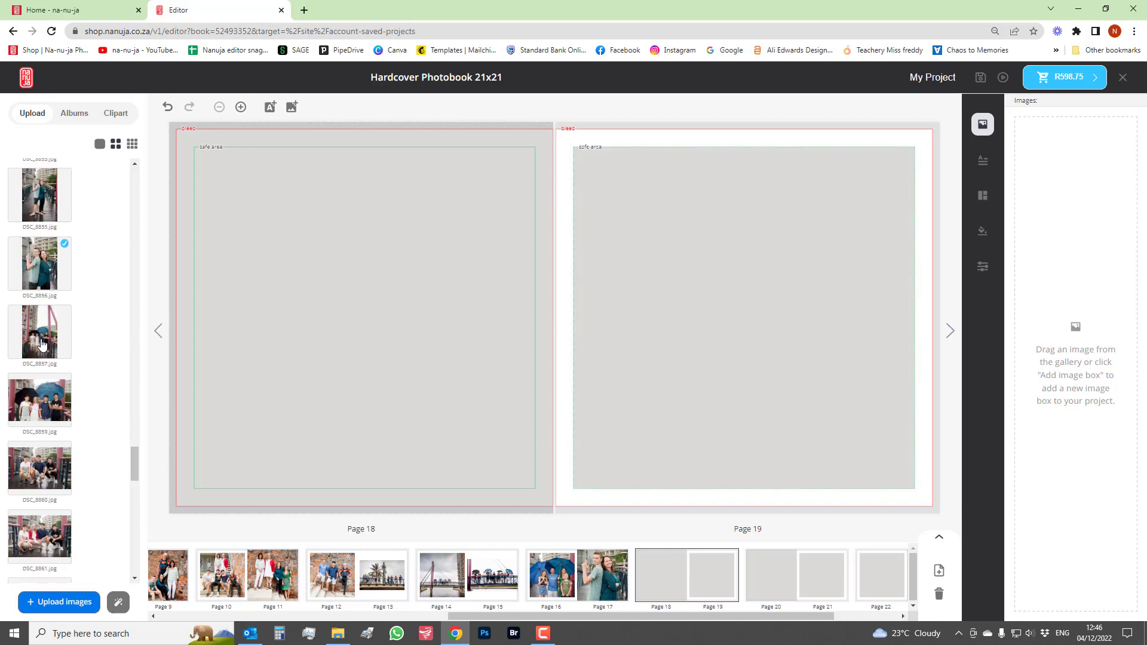
left_click_drag(41, 340, 357, 209)
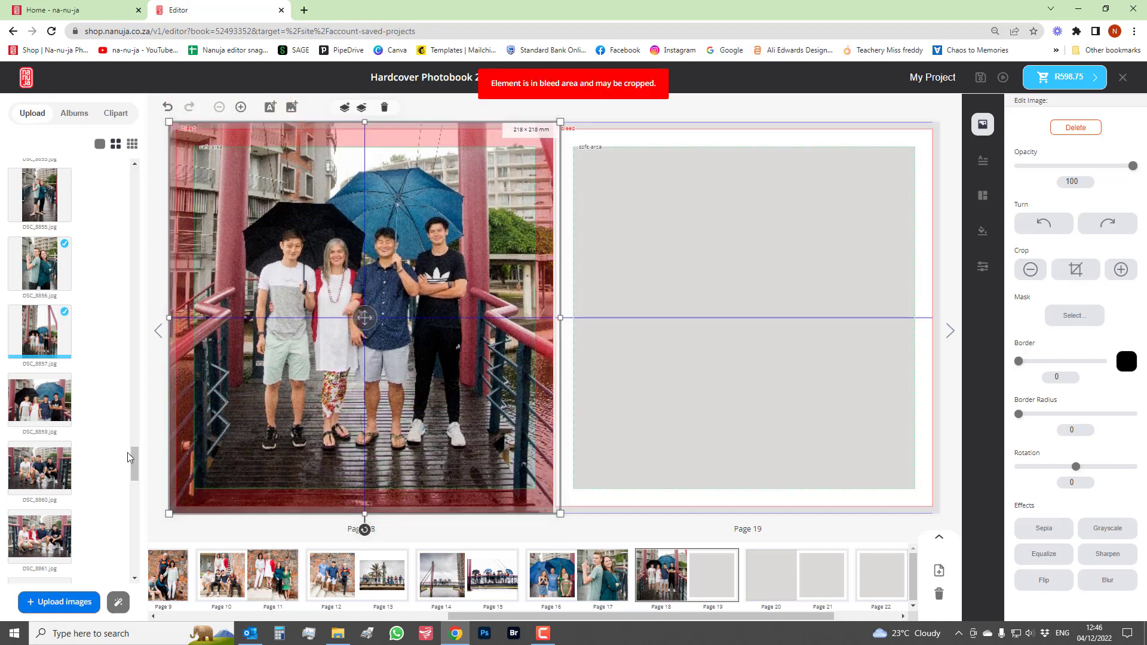
scroll(135, 468, "down", 3)
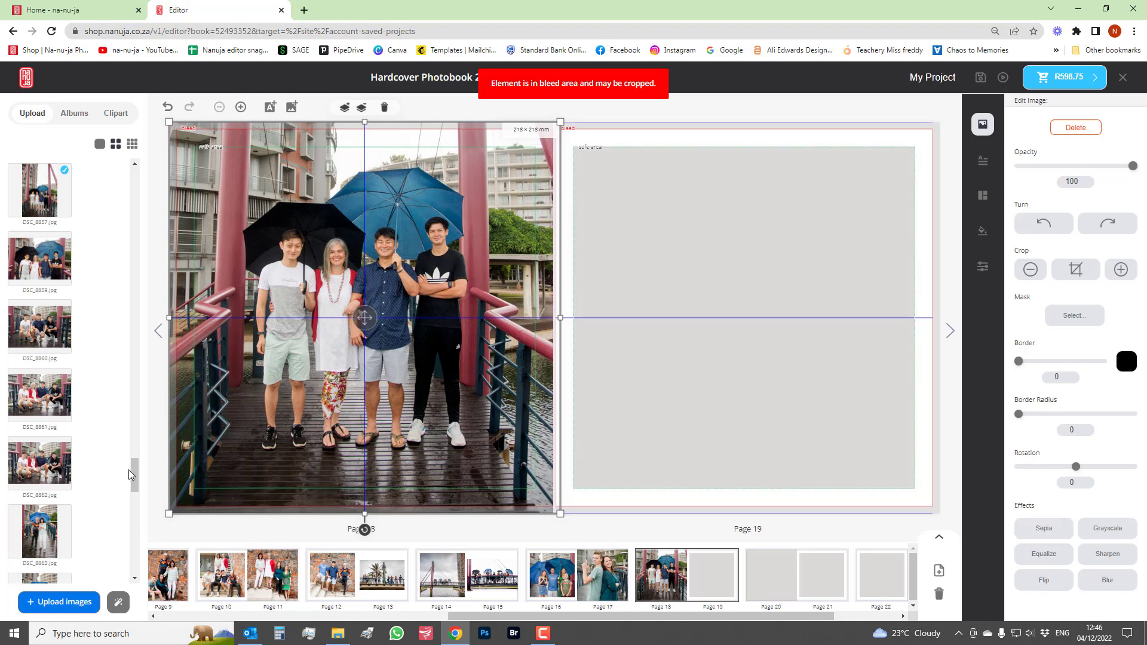
scroll(135, 472, "down", 1)
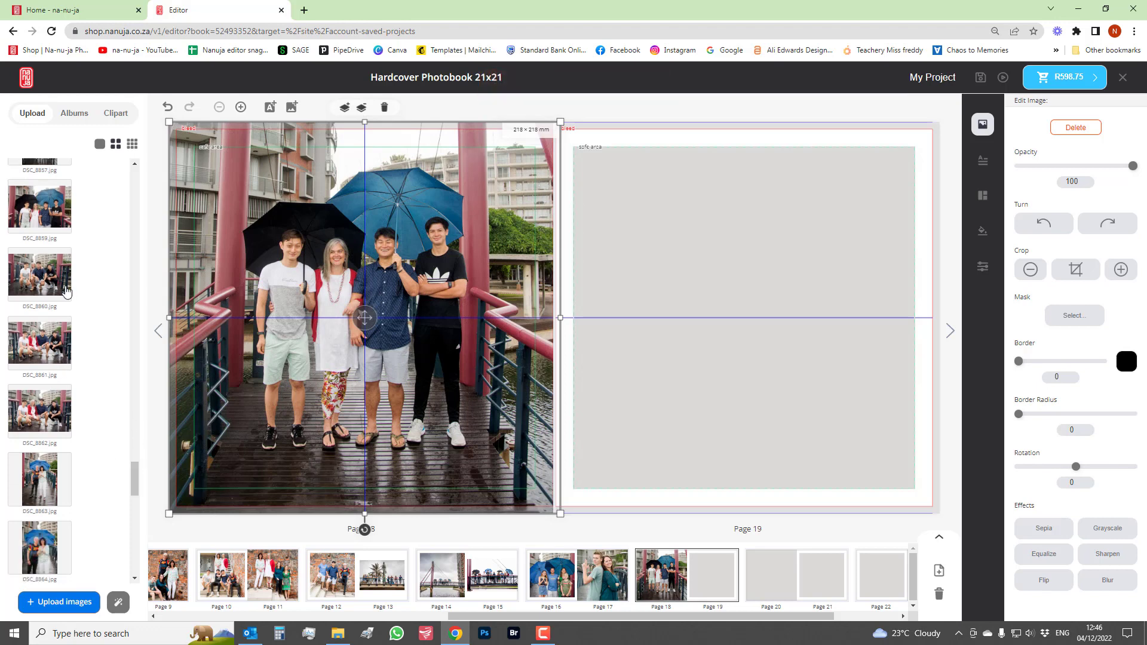
left_click_drag(41, 345, 726, 263)
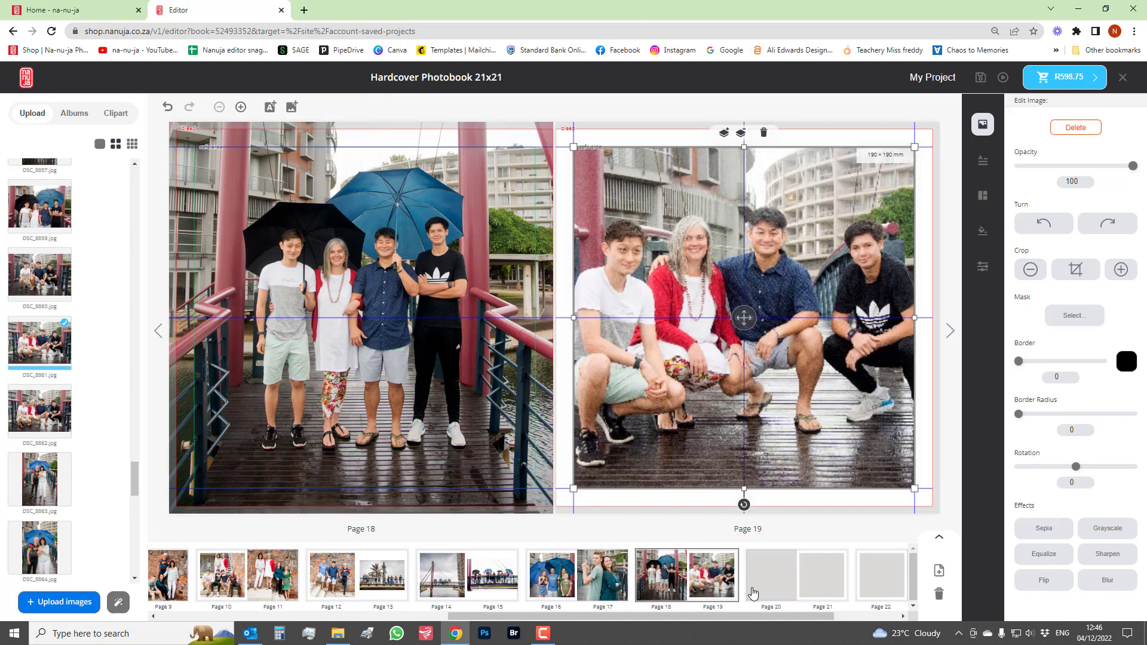
Fill page 20 with DSC_8864.jpg, shifted down in its crop to show more of the umbrella, and page 21 with DSC_8867.jpg
left_click(780, 587)
left_click_drag(135, 474, 137, 491)
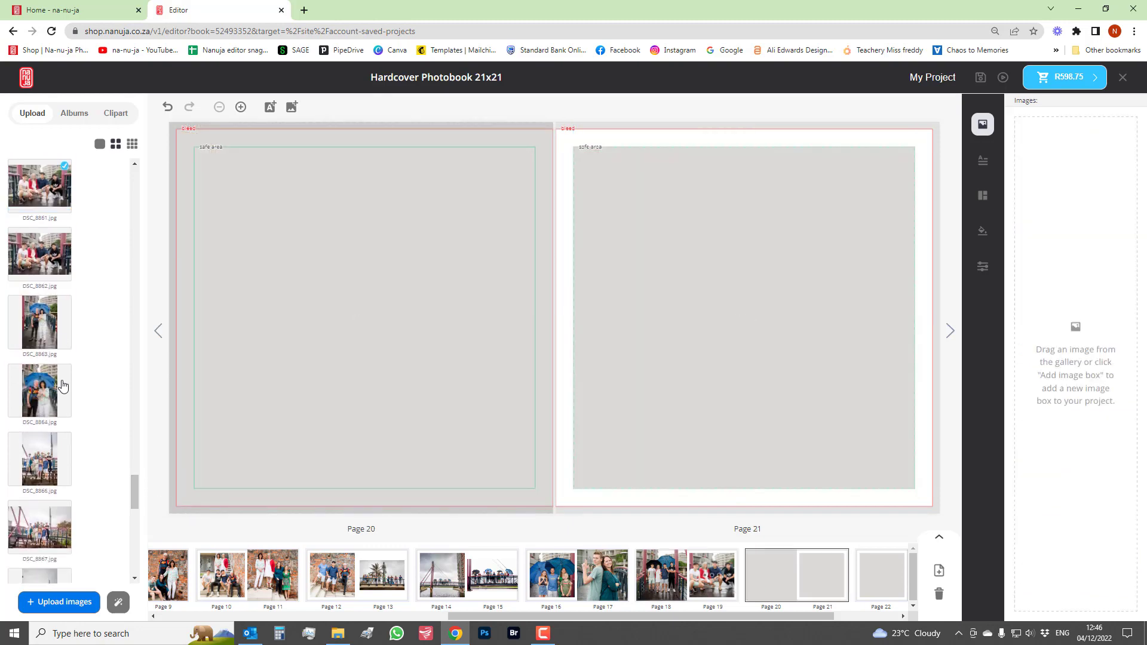
left_click_drag(62, 386, 370, 343)
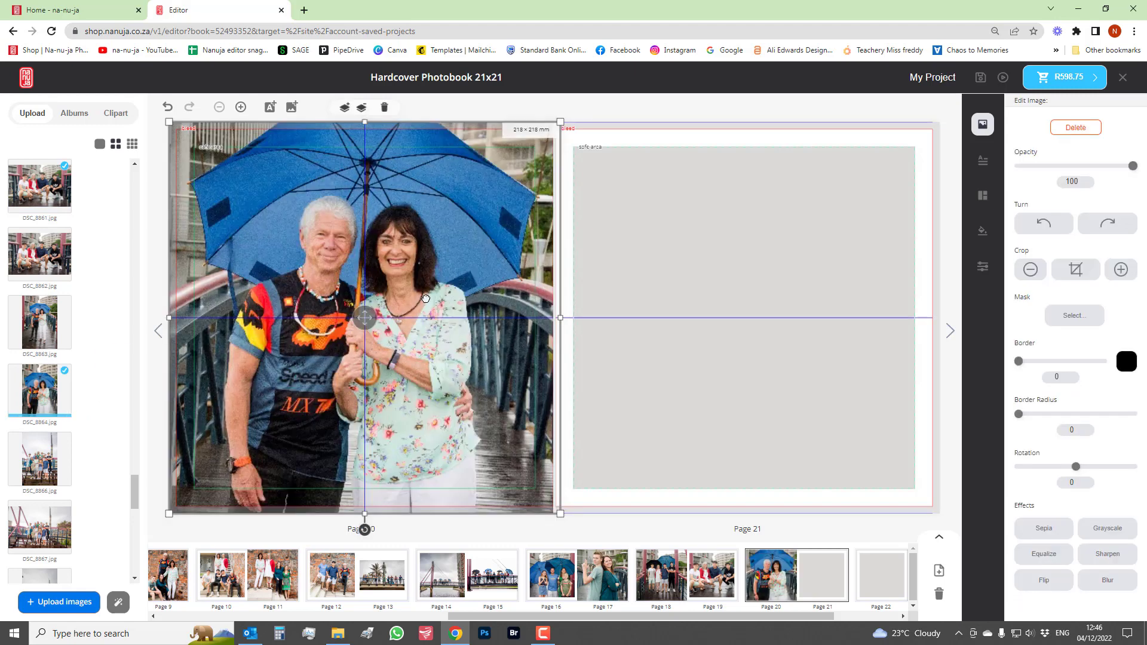
double_click(387, 331)
left_click_drag(387, 330, 388, 358)
left_click(143, 476)
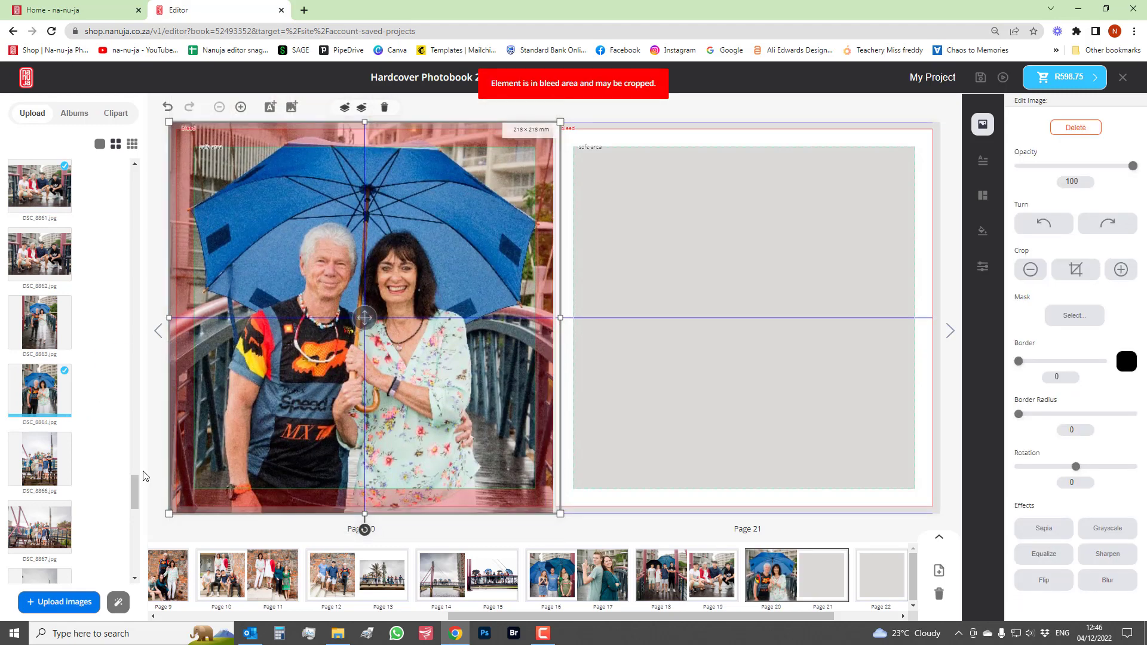
left_click_drag(136, 490, 135, 503)
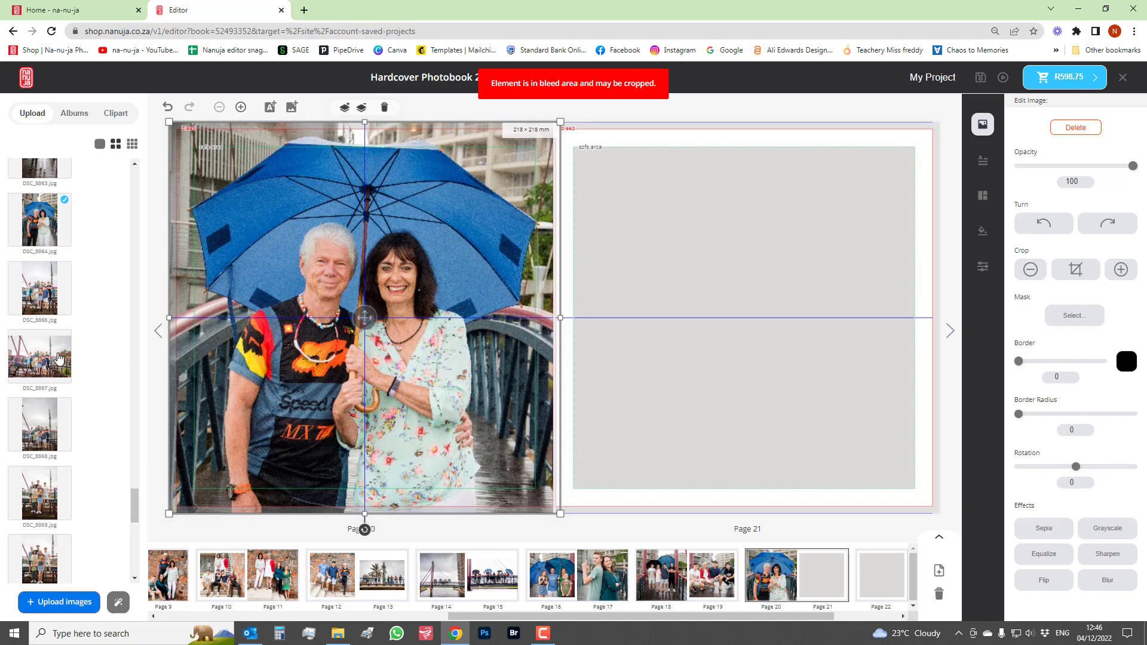
left_click_drag(31, 361, 757, 372)
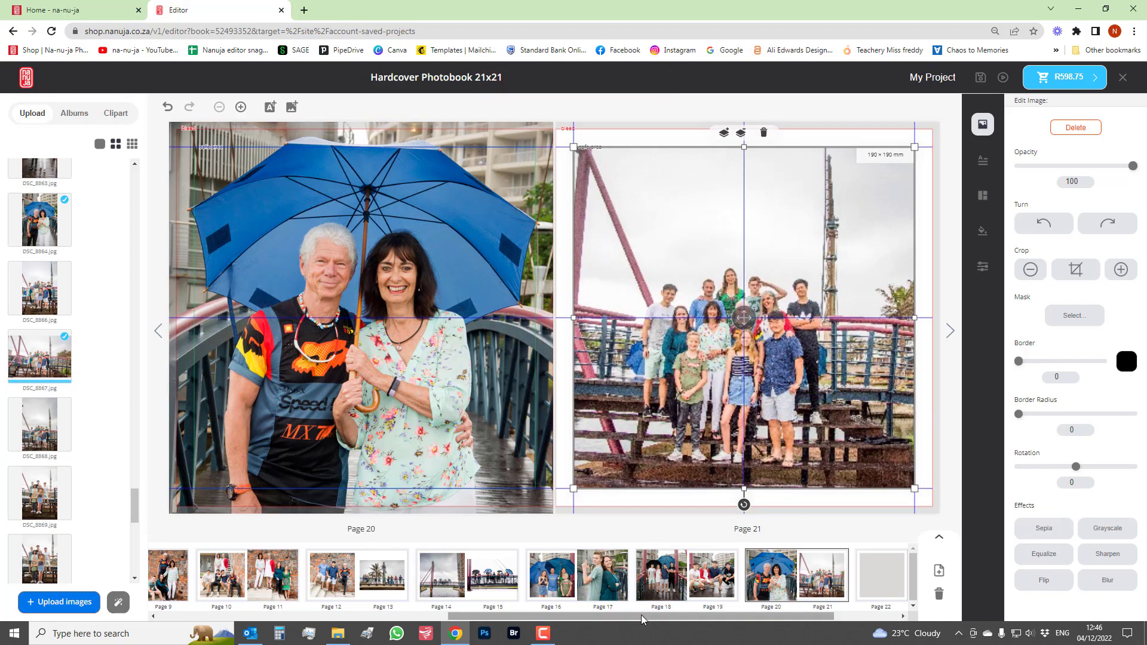
Apply the full spread layout across pages 22 and 23
left_click_drag(701, 617, 825, 611)
left_click(769, 587)
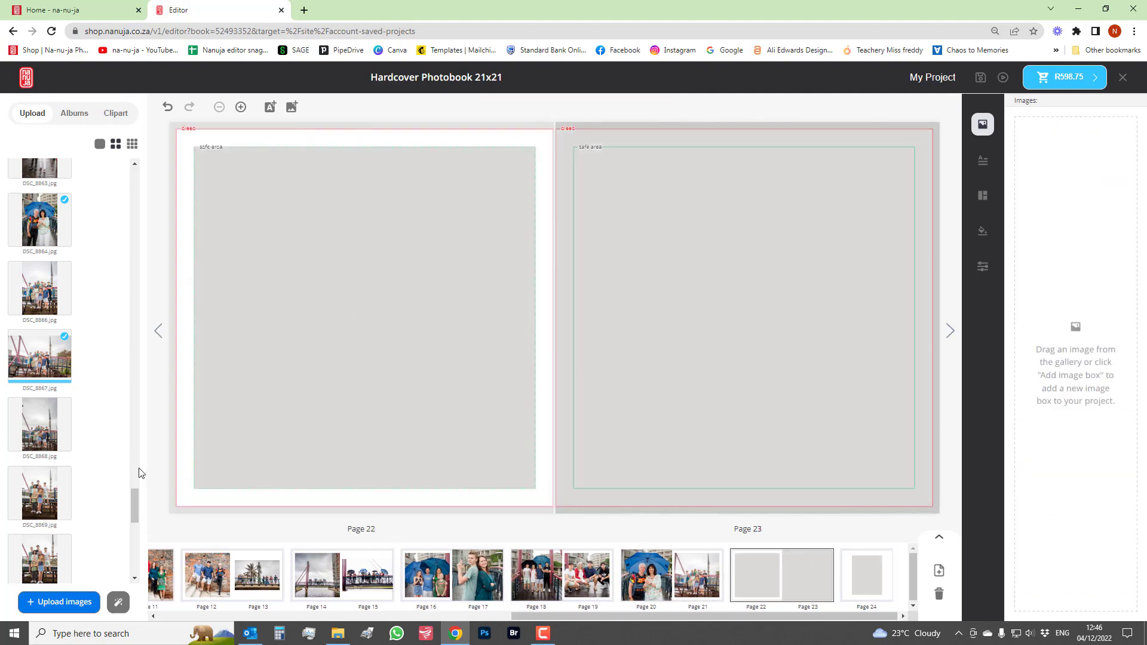
left_click_drag(133, 499, 133, 530)
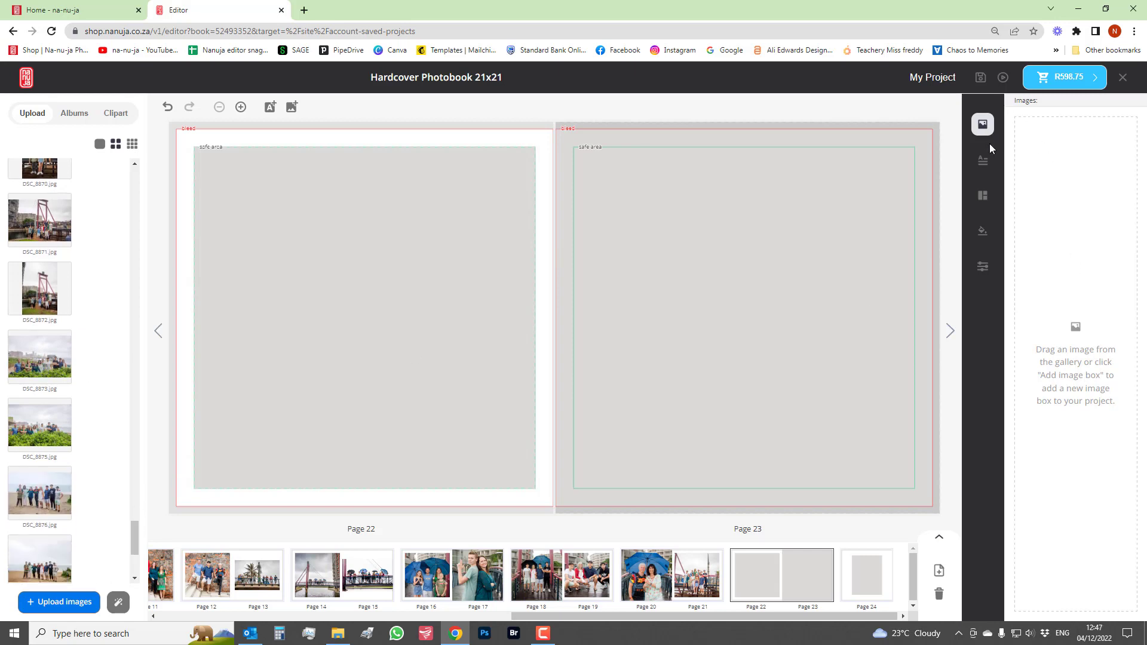
left_click(980, 202)
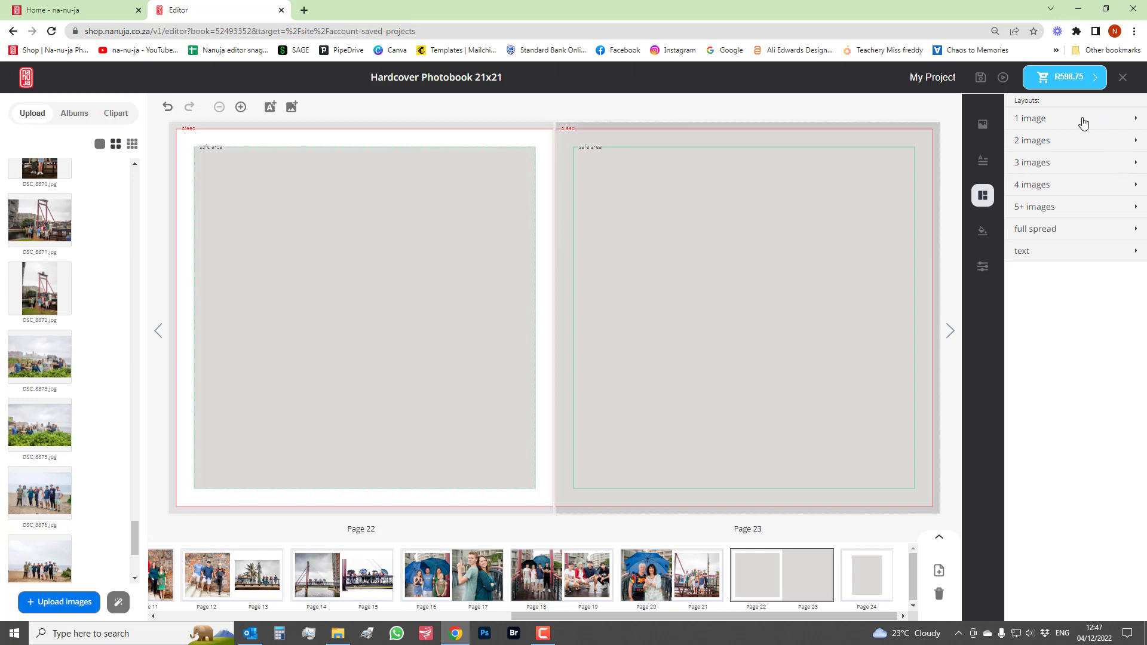
left_click(1054, 232)
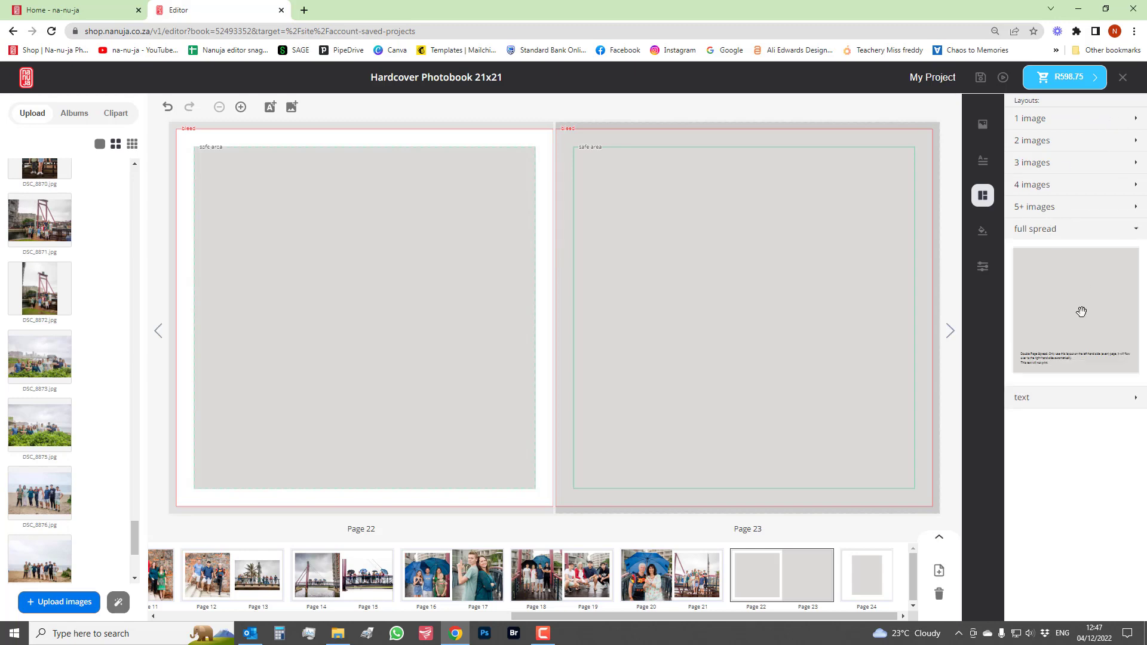
left_click_drag(1081, 311, 393, 273)
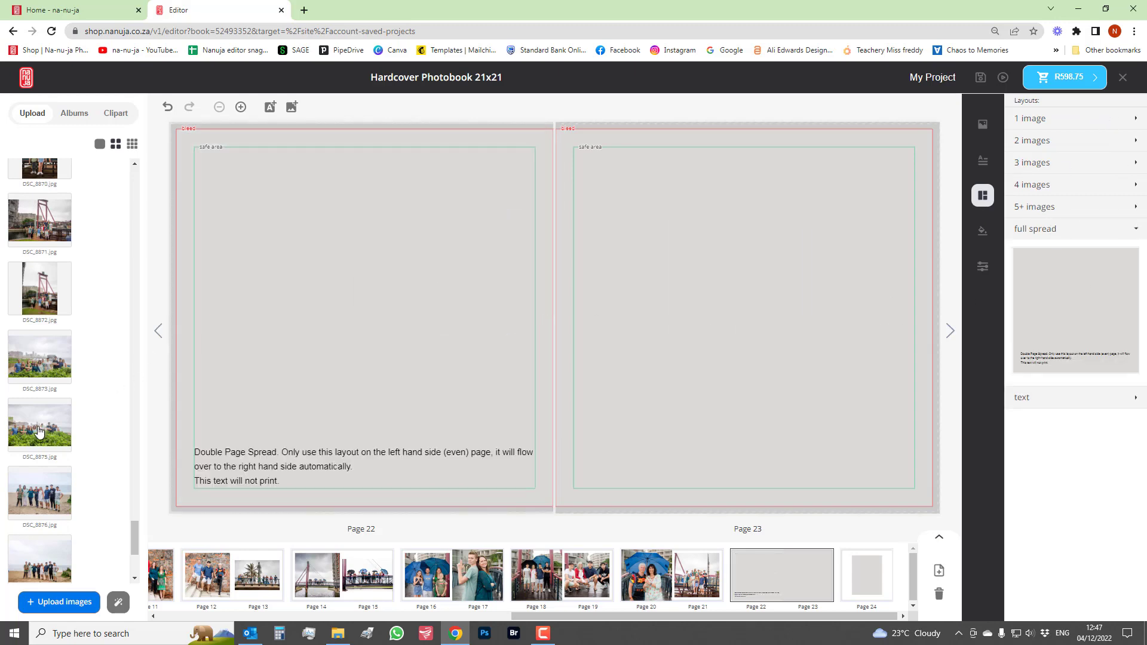
Fill the double-page spread on pages 22 and 23 with DSC_8875.jpg and shift the photo upward within its crop
left_click_drag(103, 415, 371, 342)
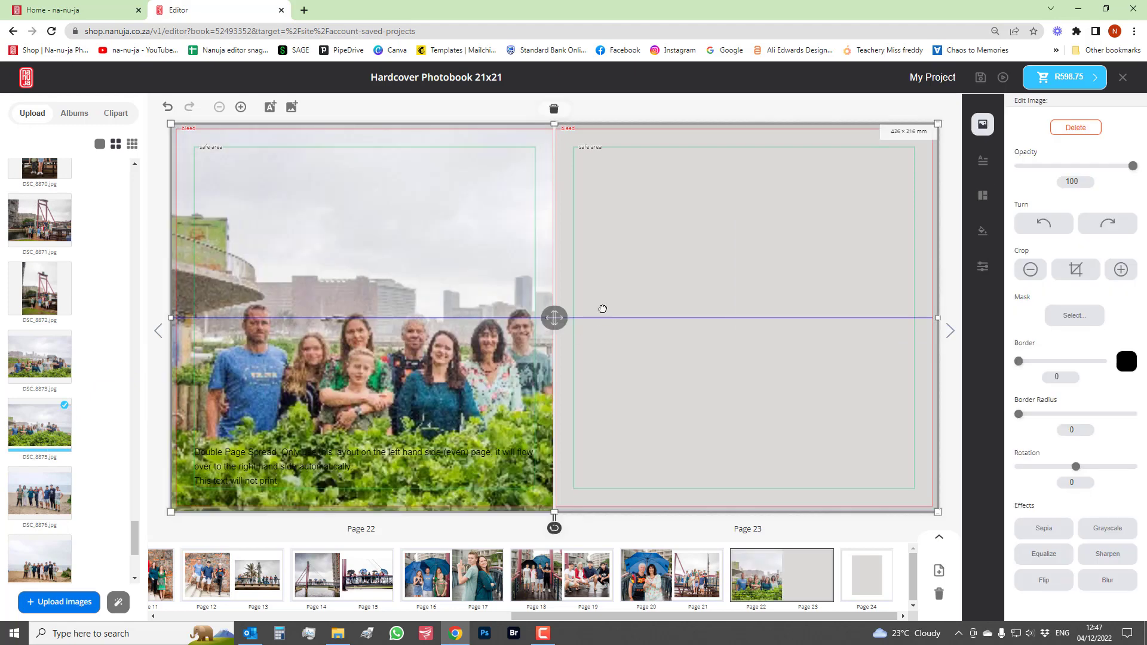
left_click(663, 307)
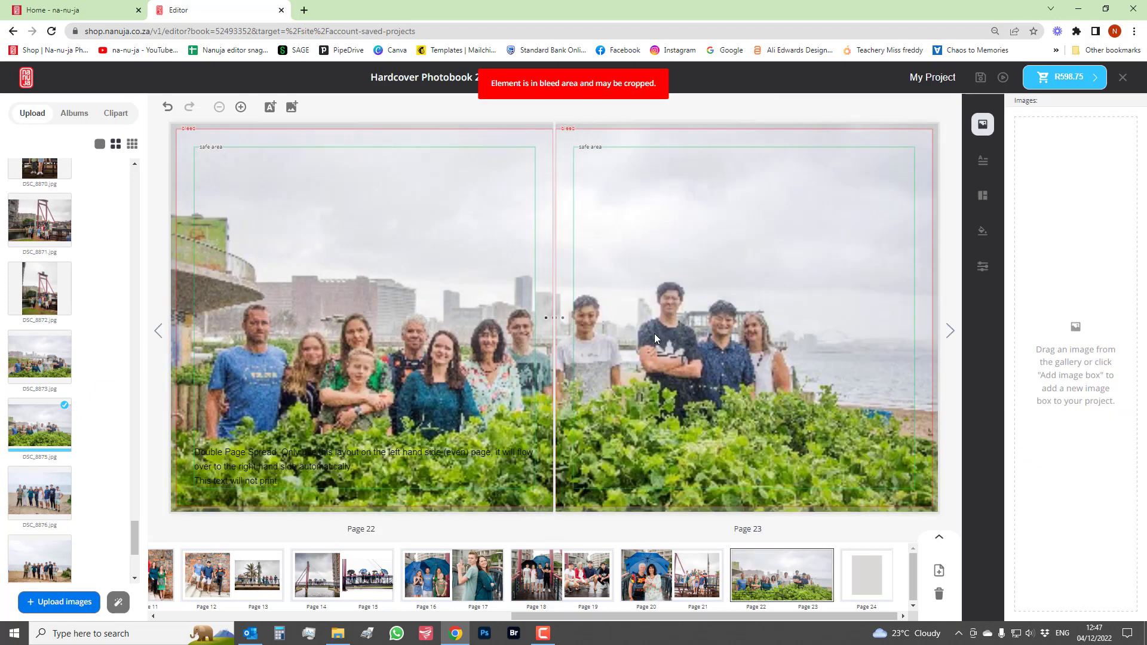
left_click(675, 363)
mouse_move(675, 363)
left_mouse_down()
mouse_move(670, 329)
mouse_move(670, 364)
mouse_move(680, 360)
left_mouse_up()
left_click_drag(559, 310, 559, 211)
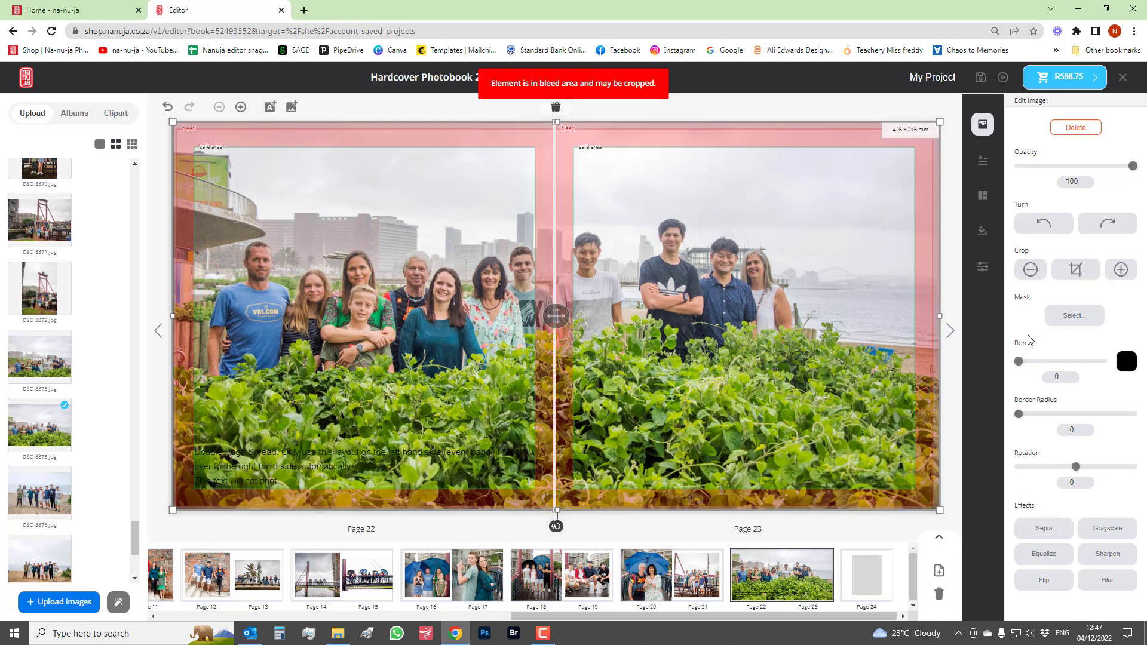
Zoom the spread photo in by two increments within its crop and move it slightly right and down
left_click(1121, 269)
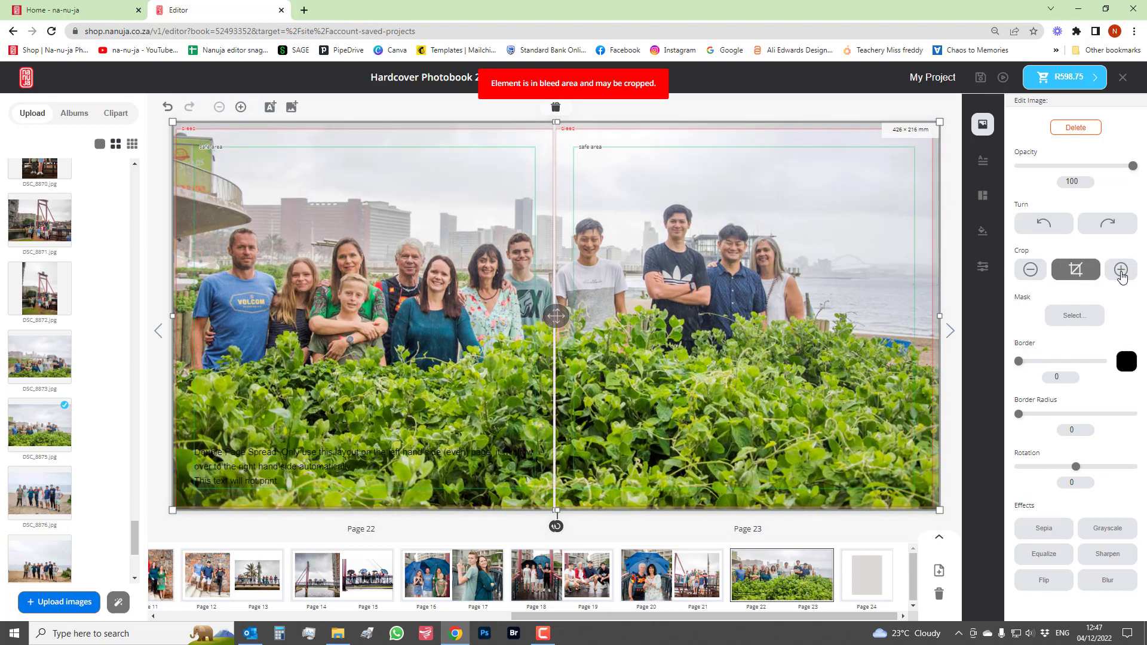
left_click(1121, 270)
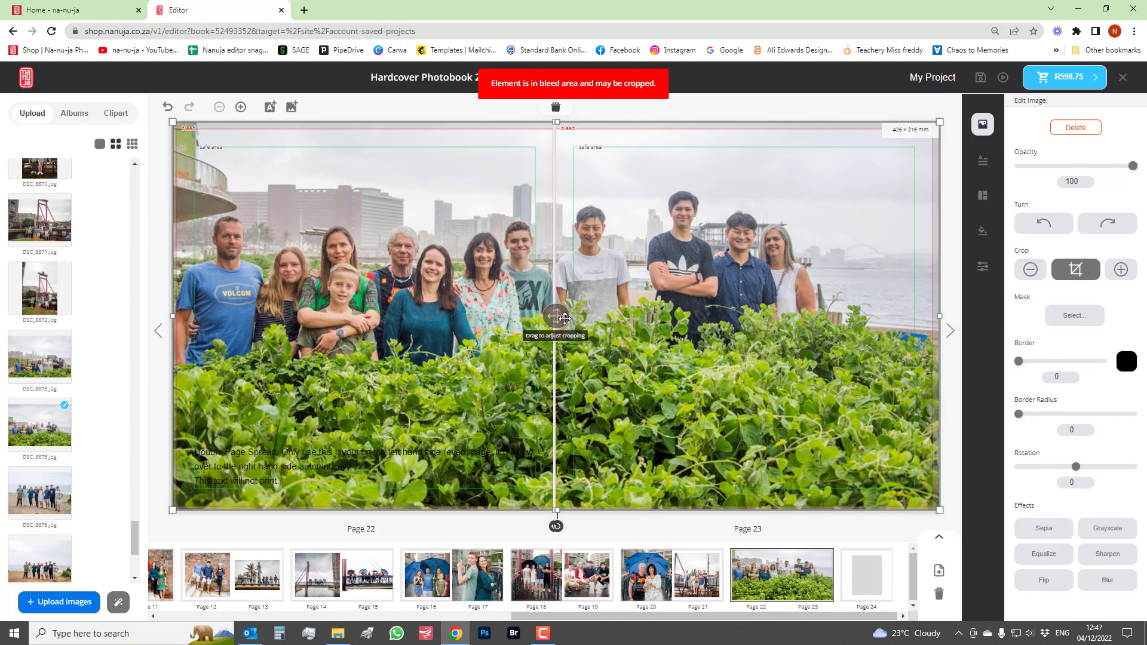
mouse_move(556, 317)
left_mouse_down()
mouse_move(575, 320)
mouse_move(563, 323)
left_mouse_up()
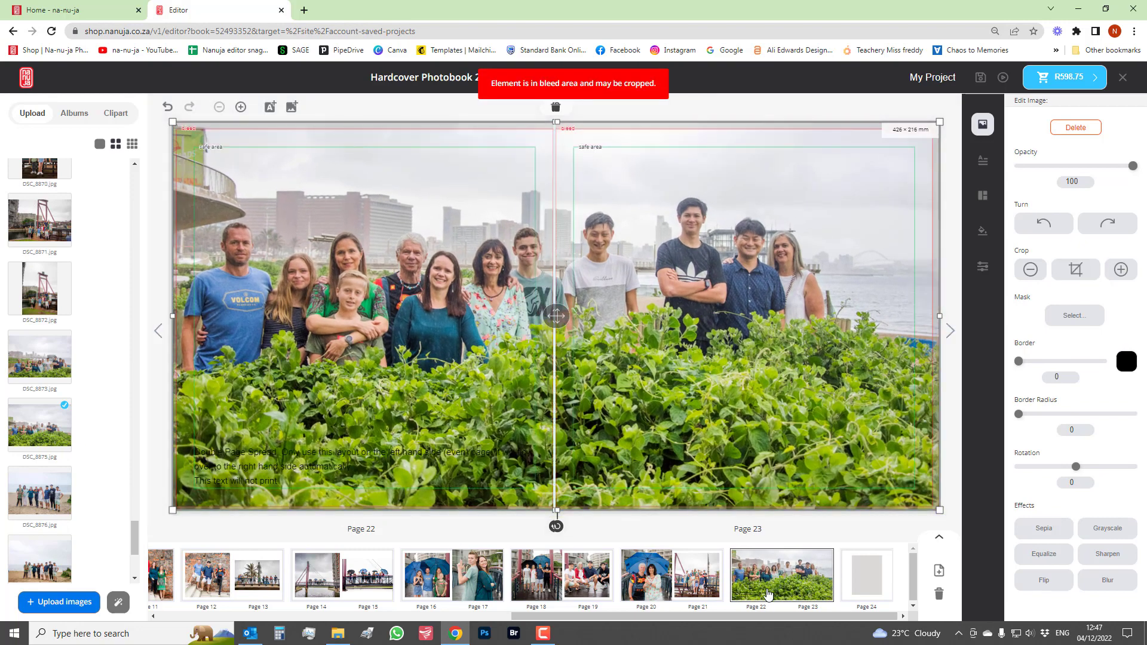
Fill page 24's portrait frame with the beach group photo DSC_8878.jpg
left_click(869, 577)
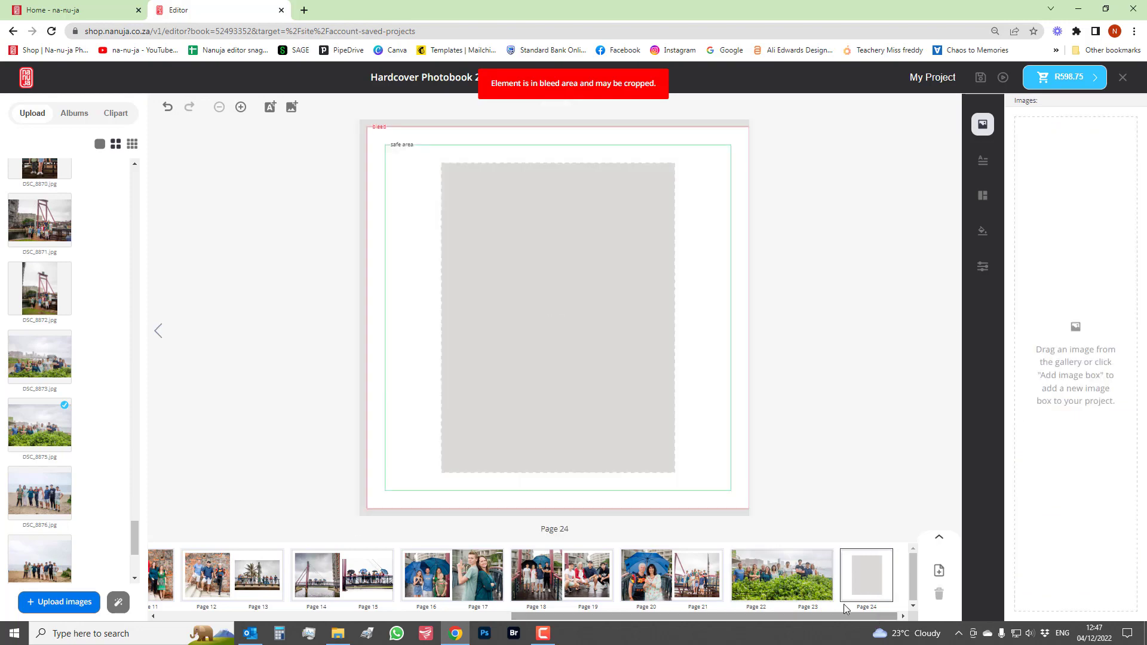
left_click_drag(134, 539, 134, 556)
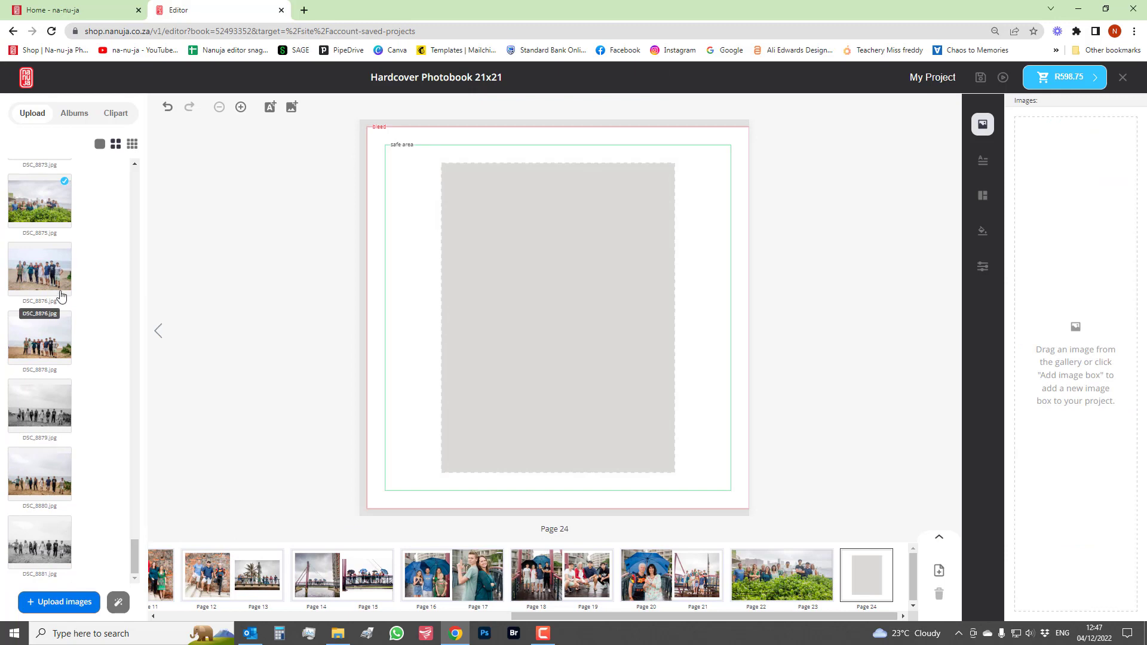
left_click_drag(42, 336, 529, 339)
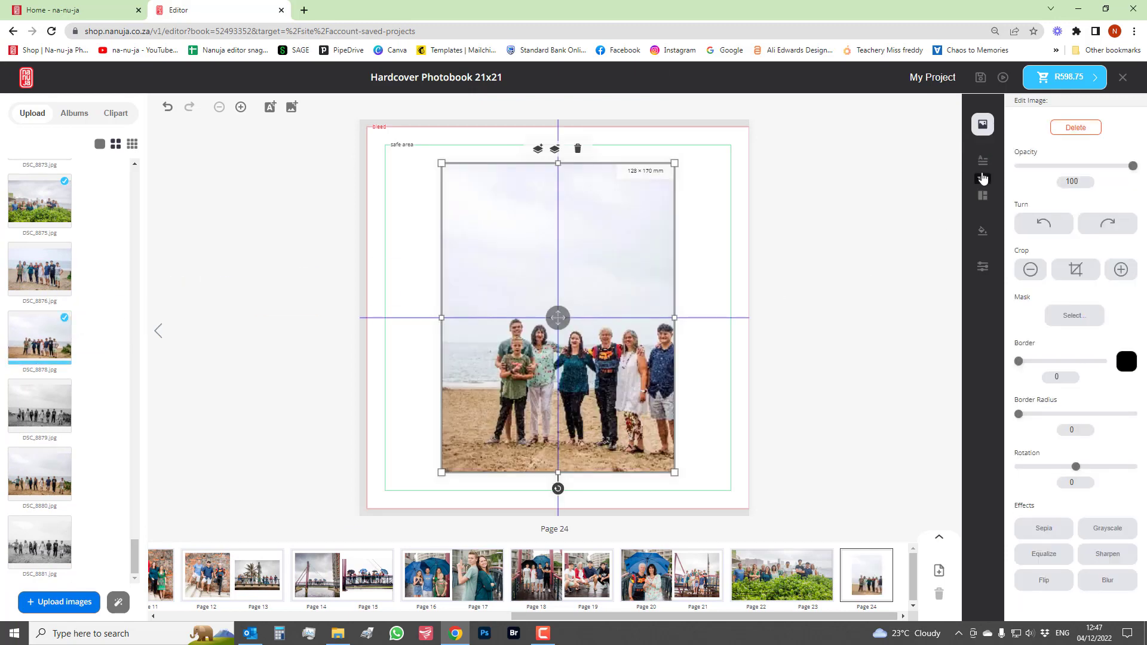
Apply the one-image full-bleed layout to page 24
left_click(983, 195)
left_click(1083, 123)
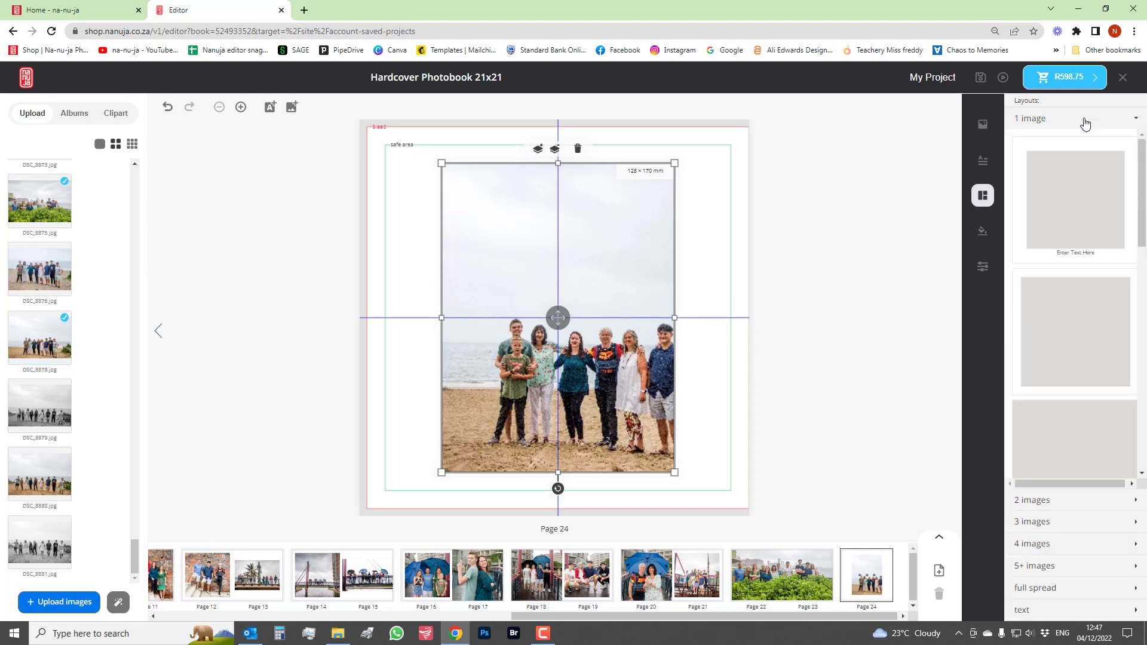
left_click_drag(1072, 449, 602, 287)
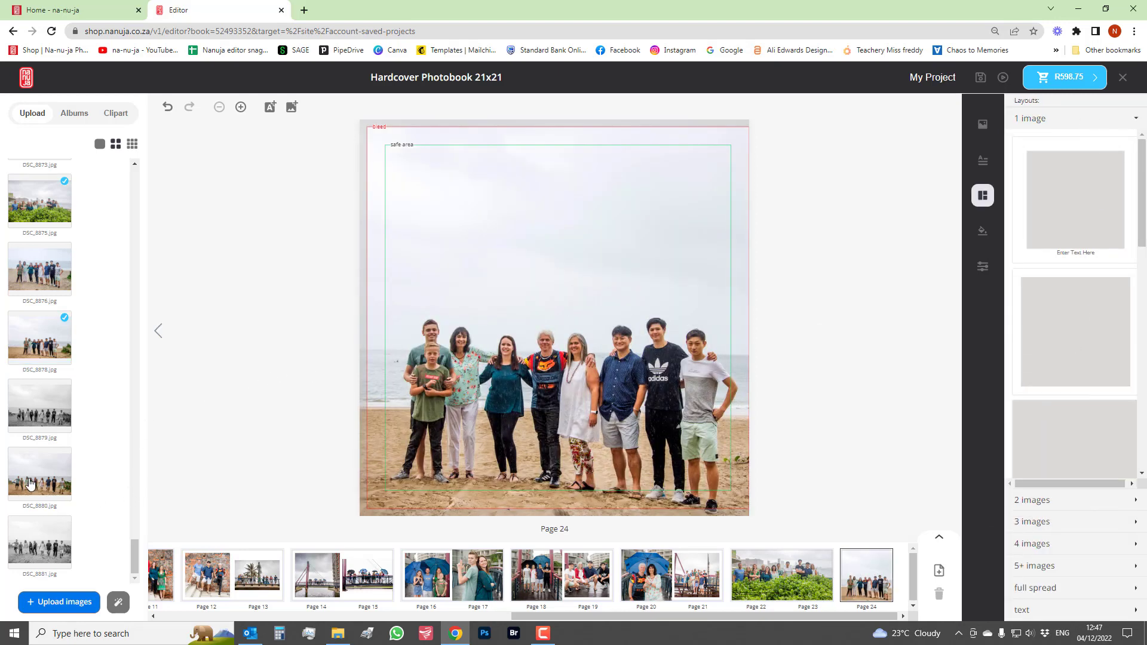
Review the finished photobook layout from the cover through the opening spreads up to pages 6 and 7
left_click(556, 419)
left_click_drag(811, 617, 458, 619)
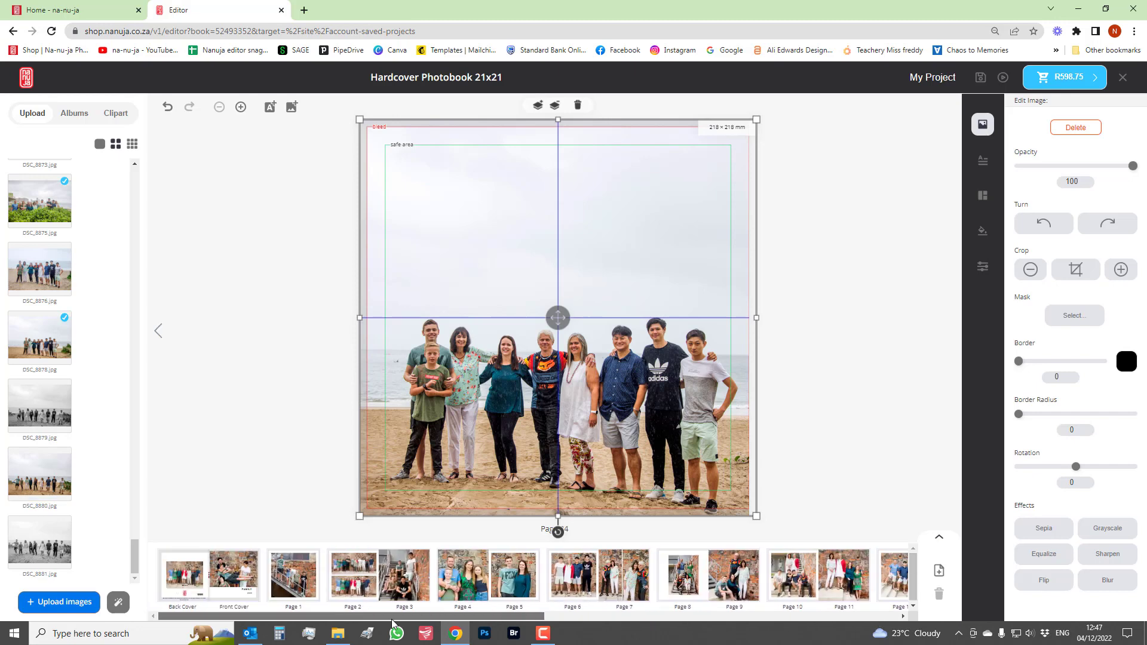
left_click(236, 592)
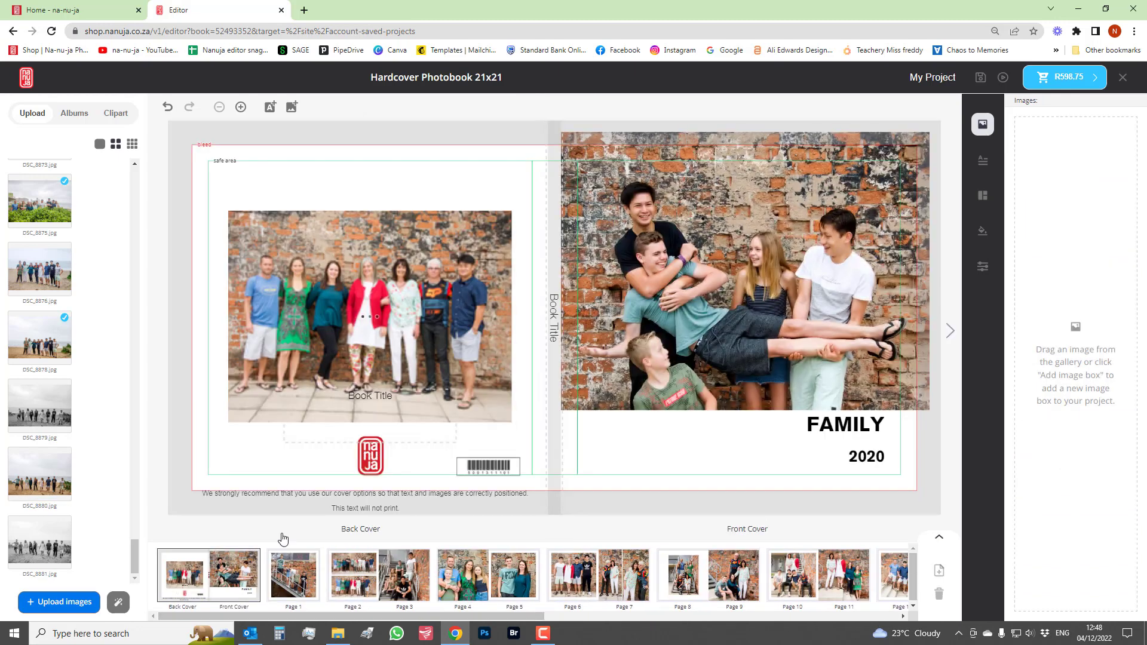
left_click(949, 332)
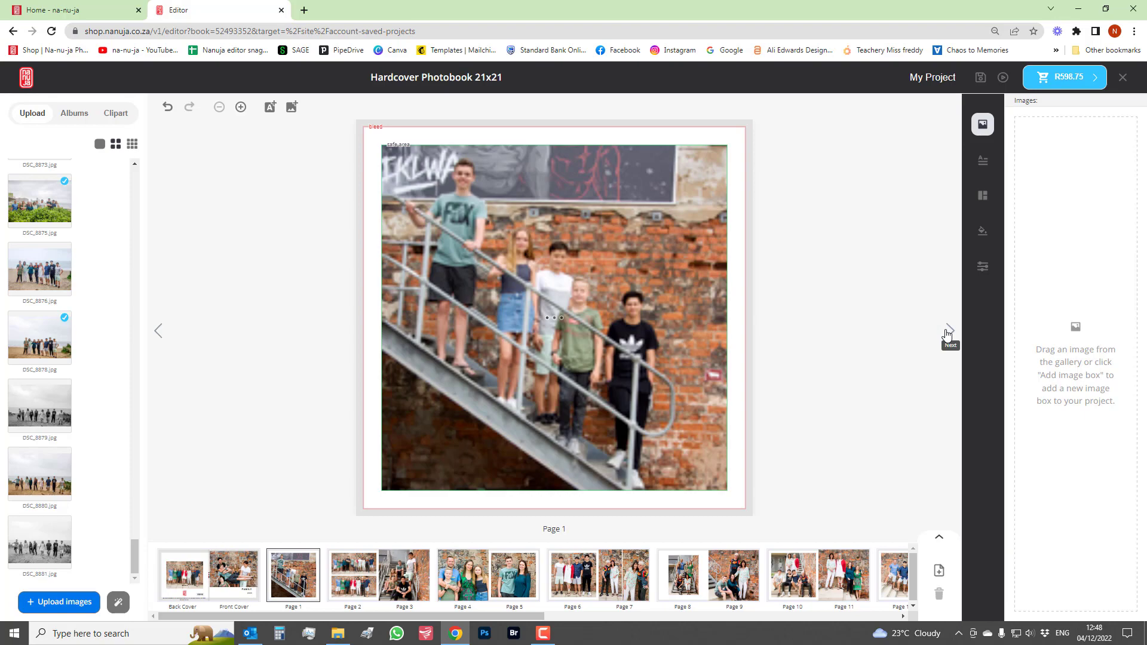
left_click(949, 332)
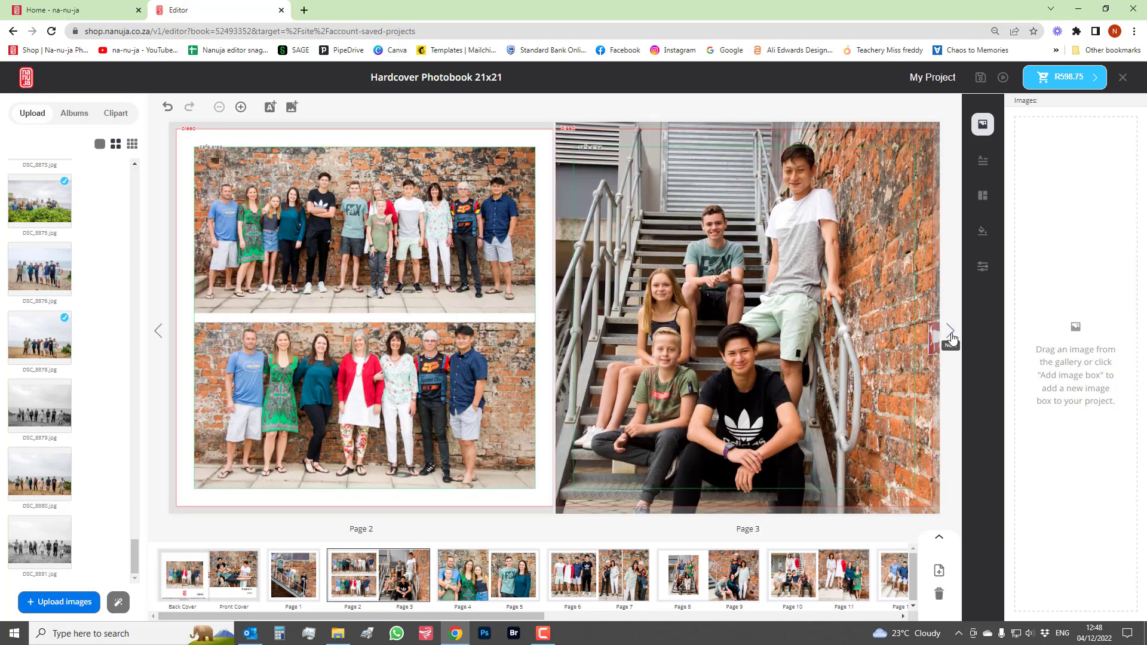
left_click(949, 332)
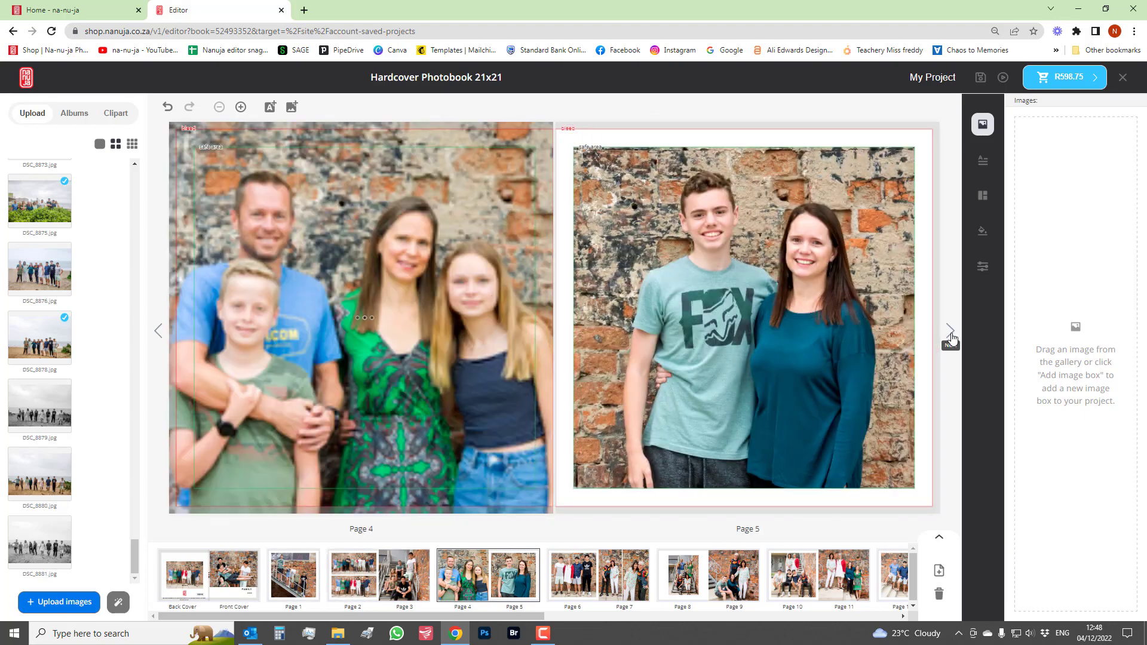
left_click(951, 333)
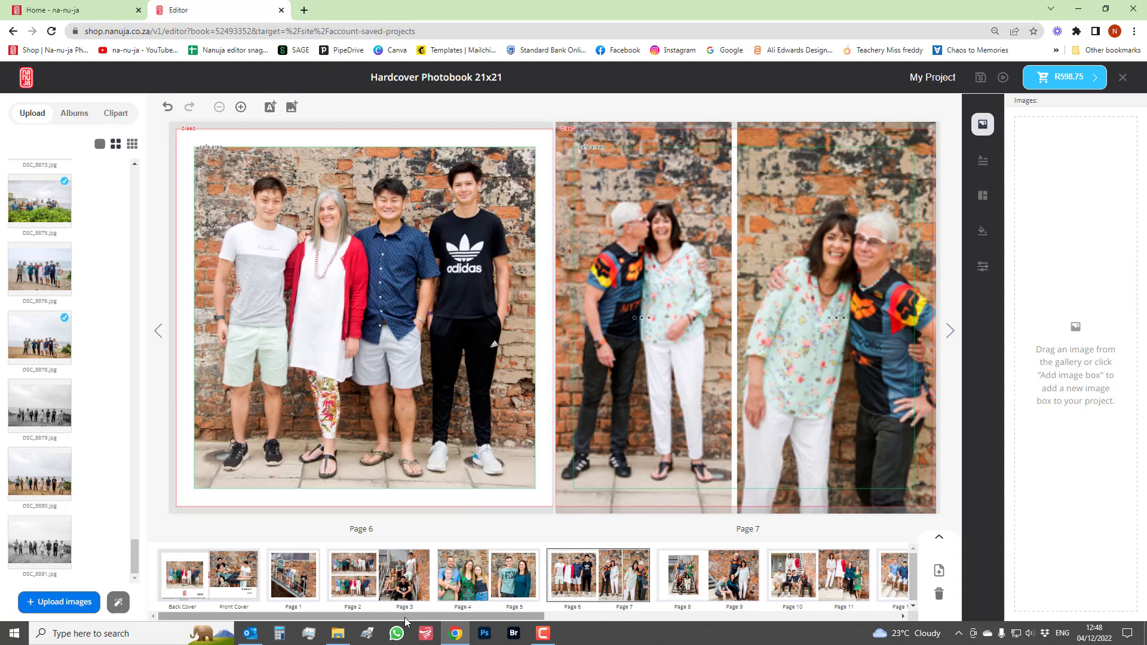
left_click_drag(395, 616, 788, 625)
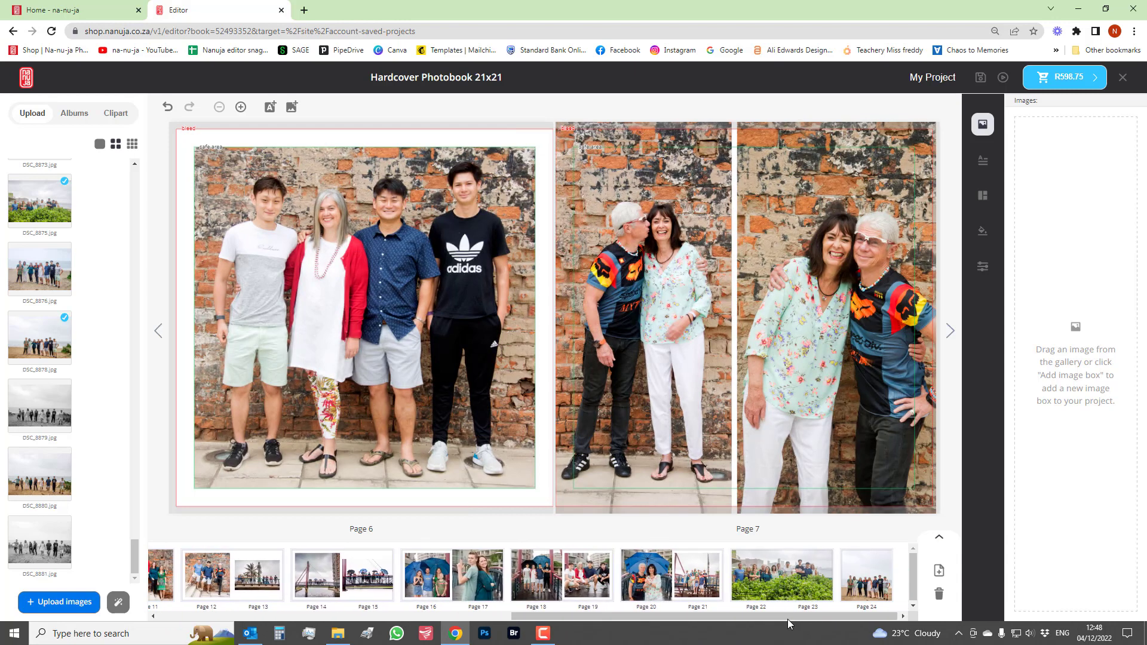
Rename the project as 20221204 Family 2020 and save it while exiting the editor
left_click(932, 77)
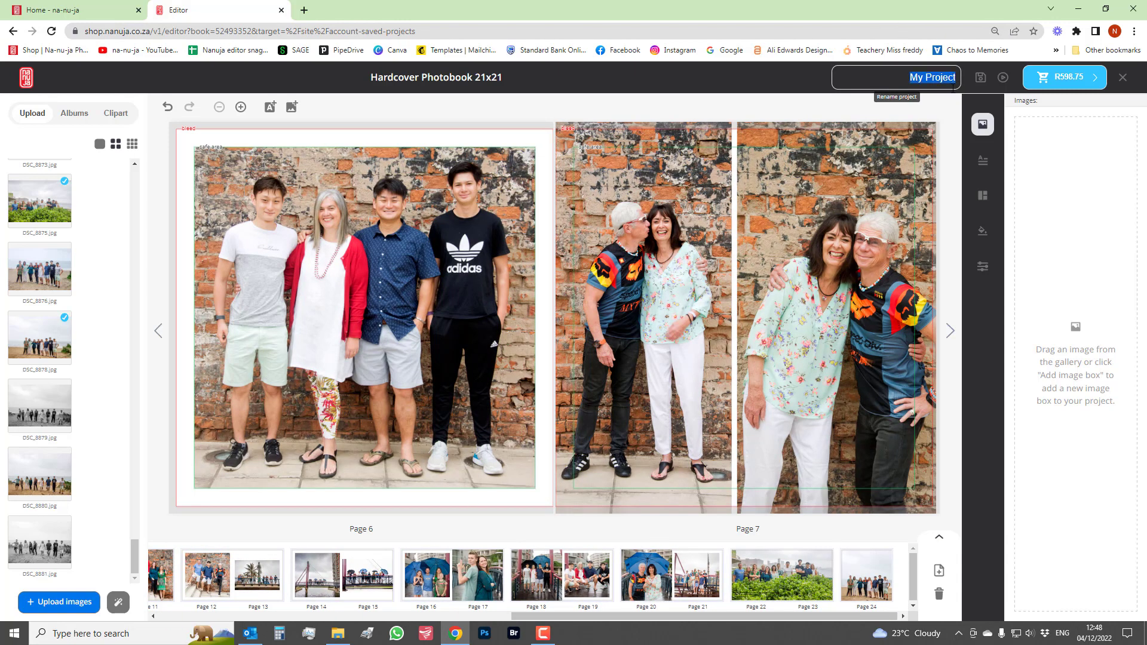
type("20221204 fAMILY 20")
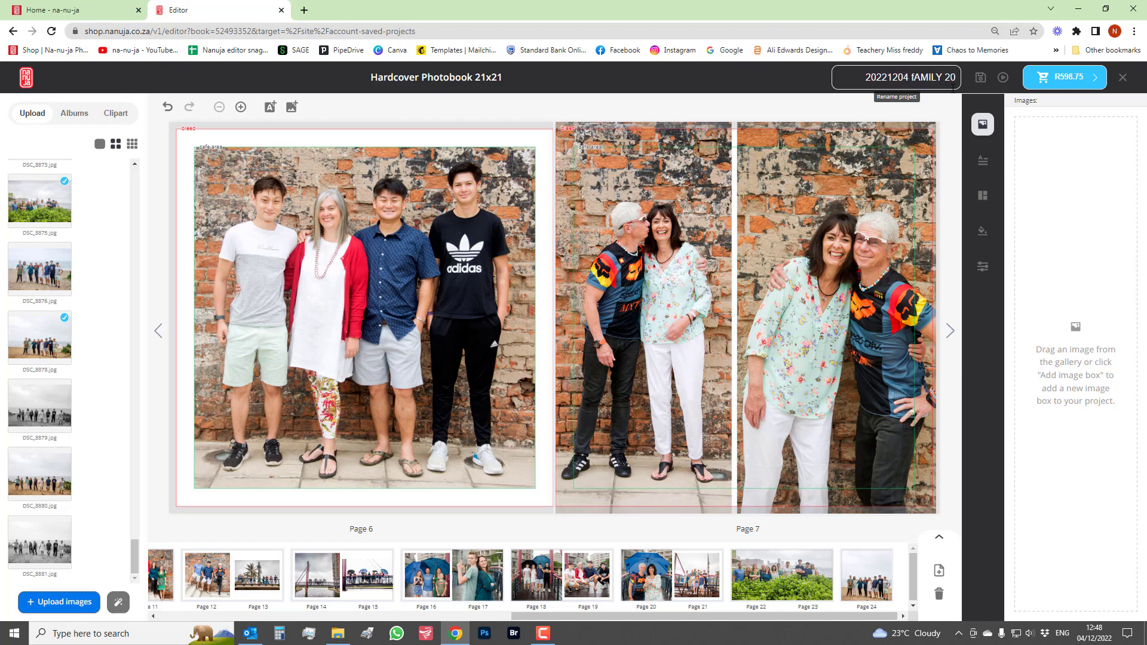
key("BackSpace")
key("BackSpace")
key("BackSpace")
key("BackSpace")
key("BackSpace")
key("BackSpace")
key("BackSpace")
key("BackSpace")
key("BackSpace")
key("BackSpace")
type("Family 2020")
left_click(982, 82)
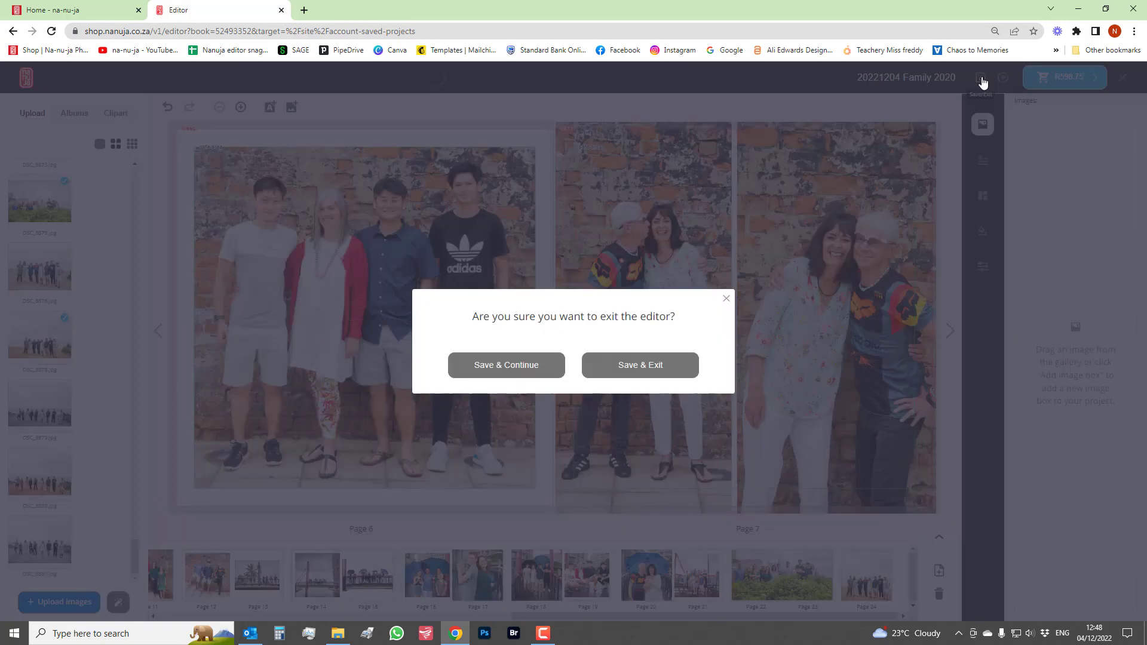
left_click(649, 374)
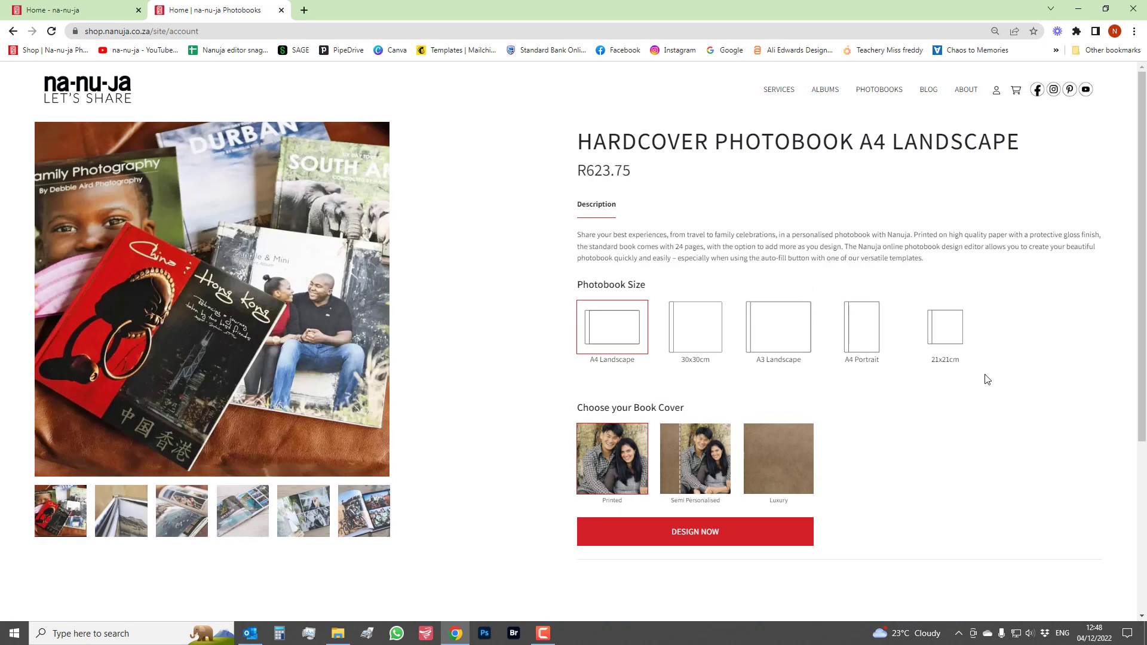
Sign in to the shop as a returning customer, filling the e-mail address and password from the saved iCloud account credentials
left_click(998, 95)
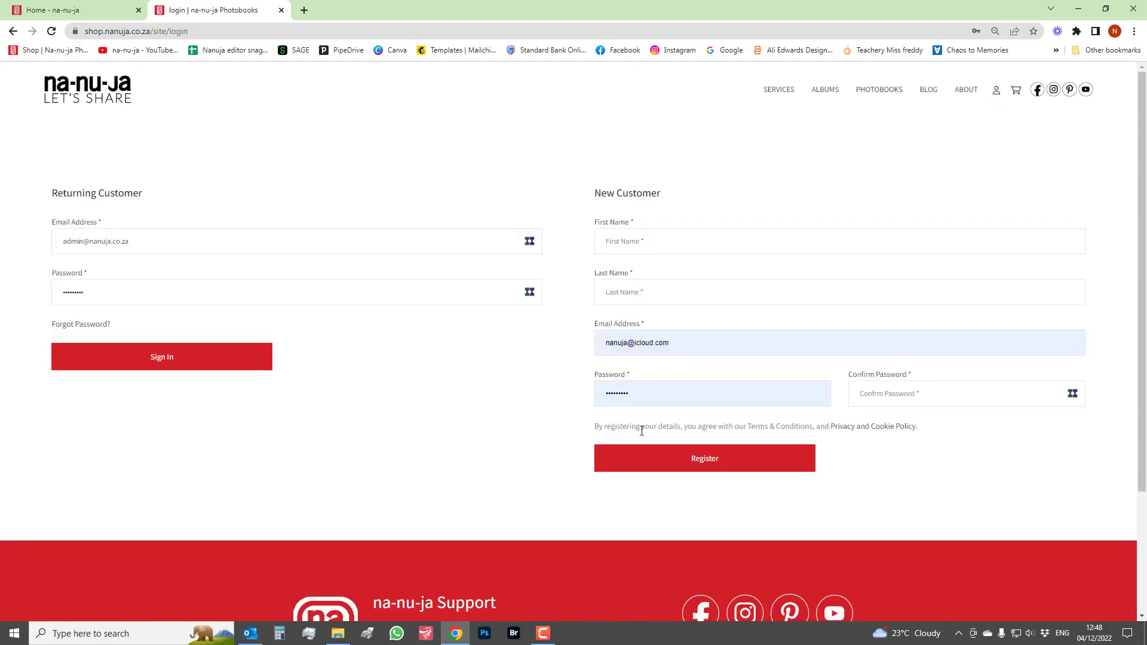
left_click(128, 248)
left_click(163, 275)
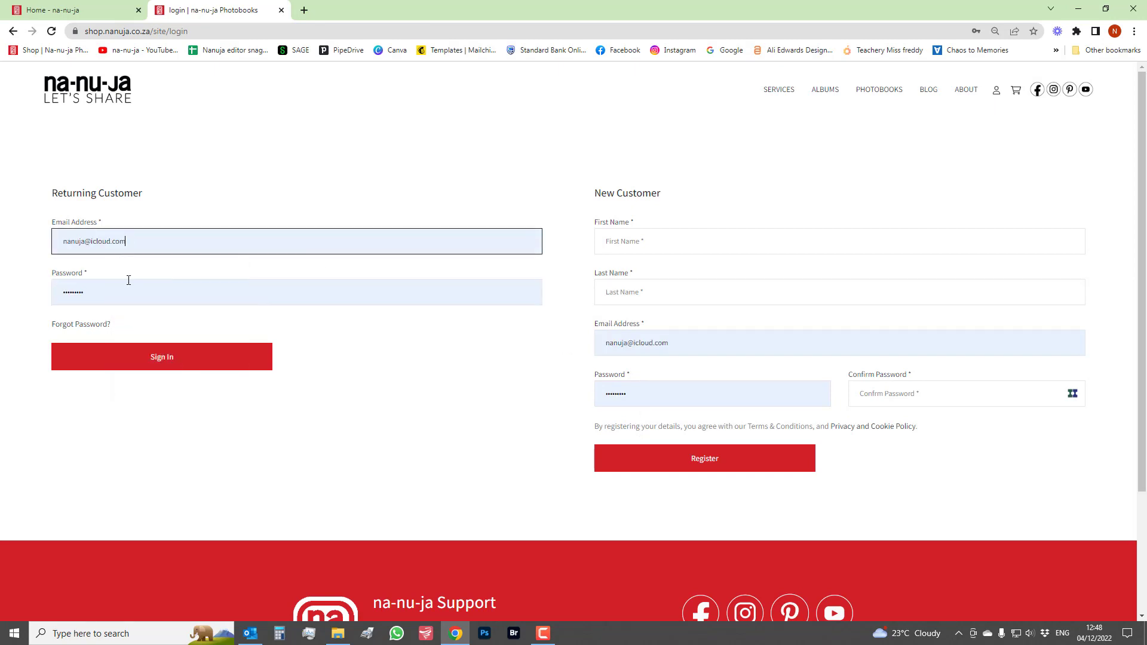
left_click(115, 288)
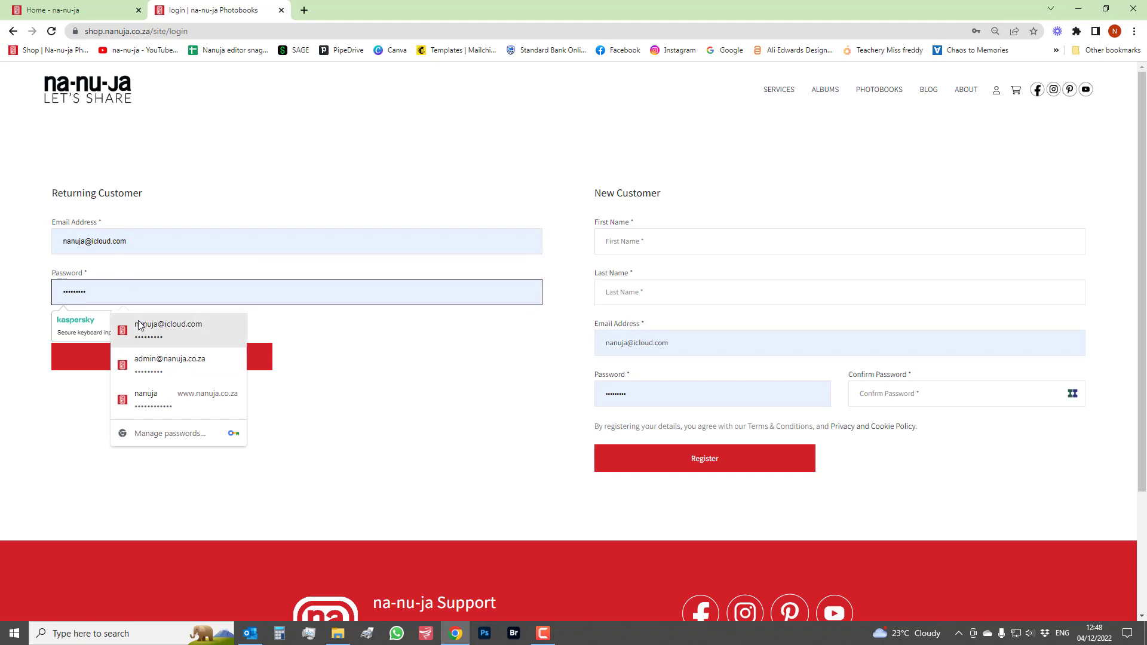
left_click(171, 332)
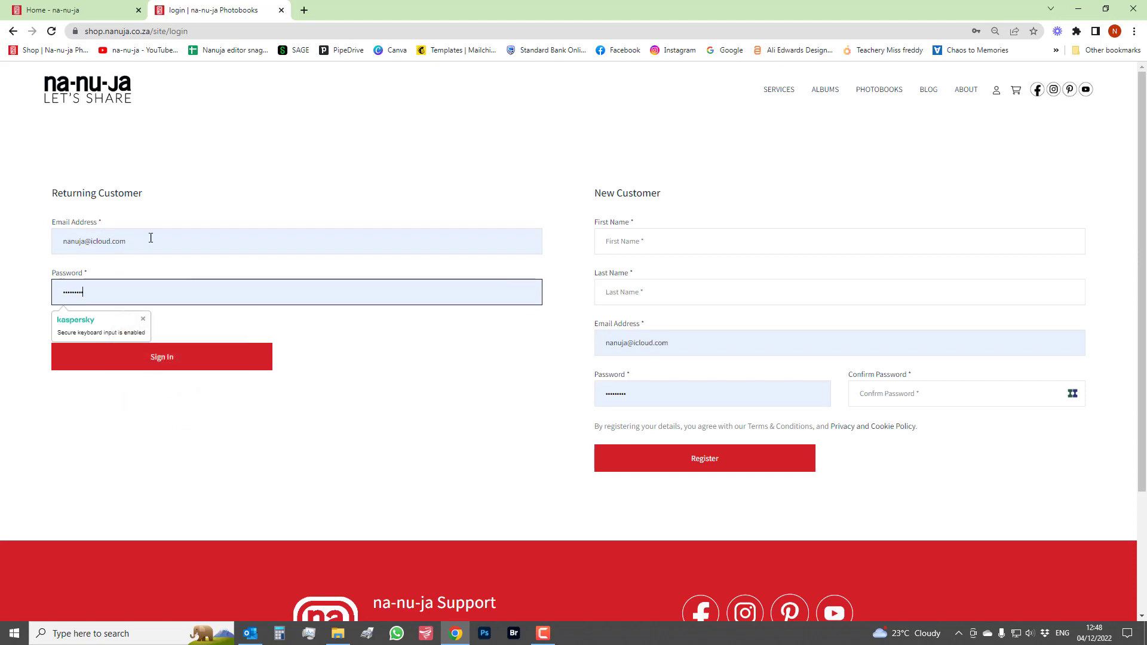
left_click(167, 362)
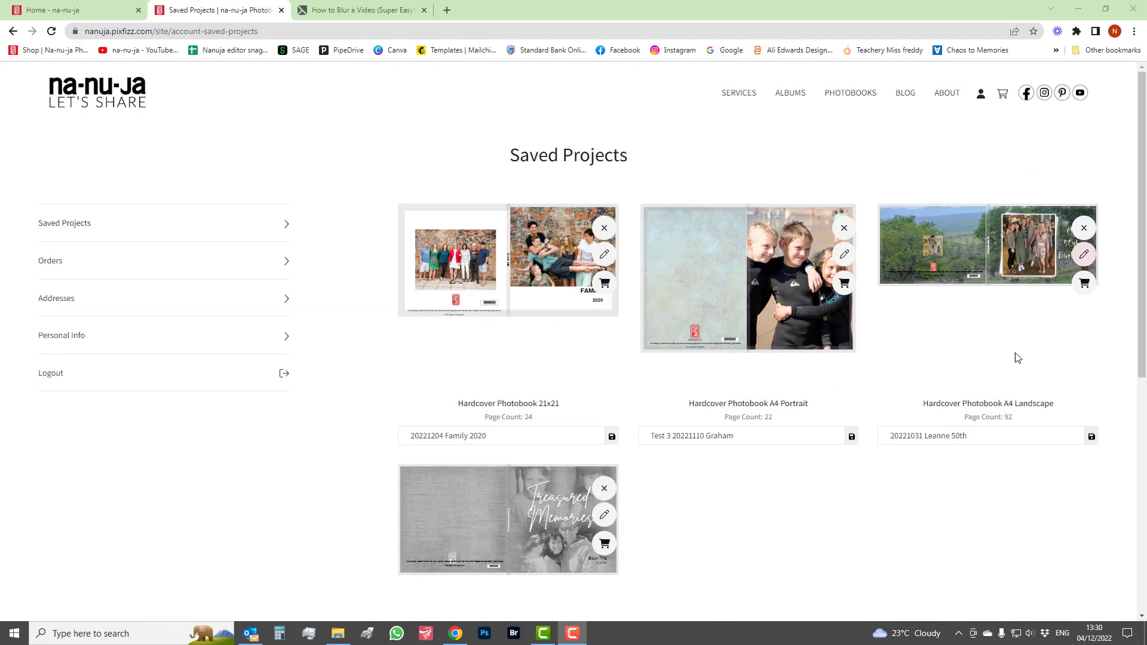
Order the saved 20221204 Family 2020 photobook, proceeding to payment with the stored shipping address and Courier Main Centers shipping
left_click(605, 286)
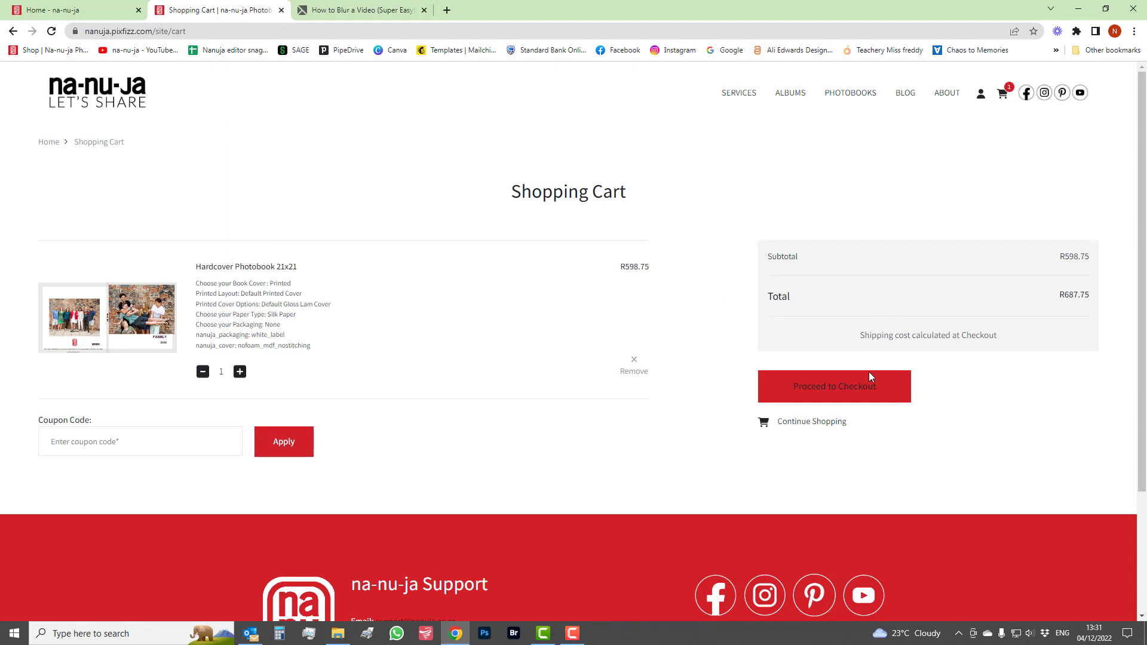
left_click(884, 396)
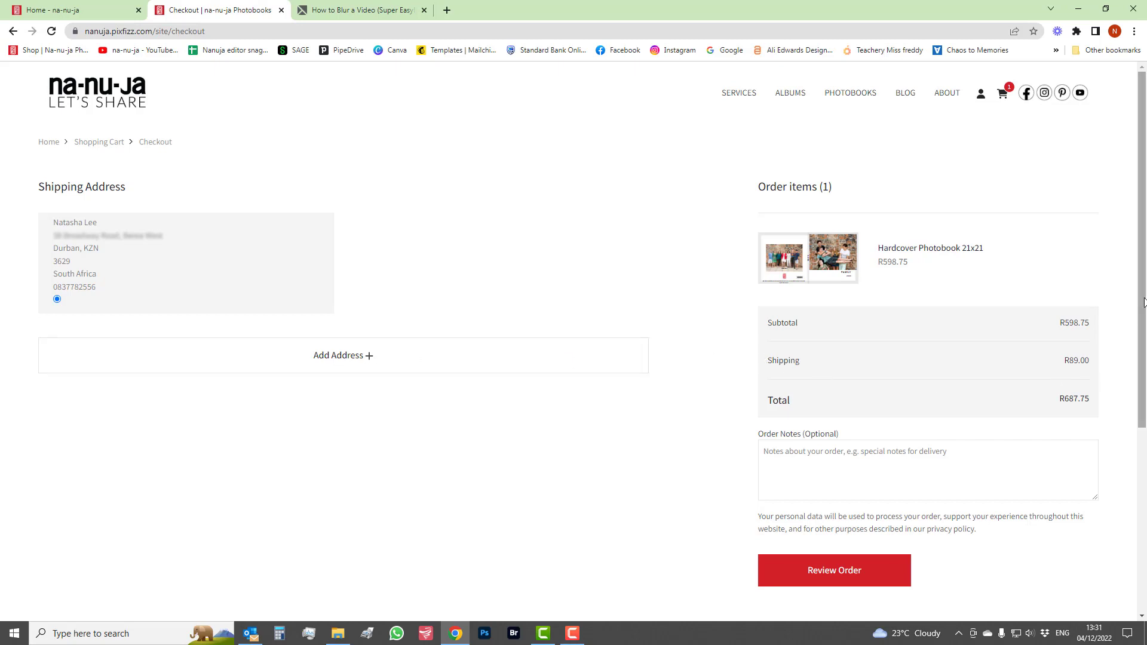
scroll(867, 168, "down", 1)
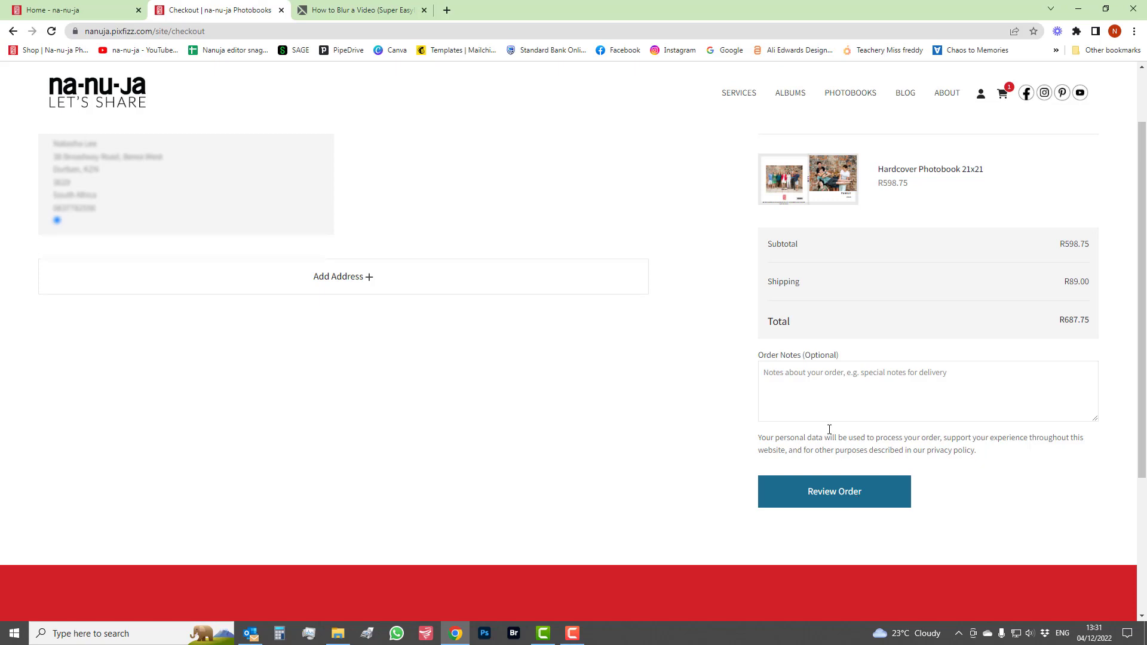
left_click(863, 494)
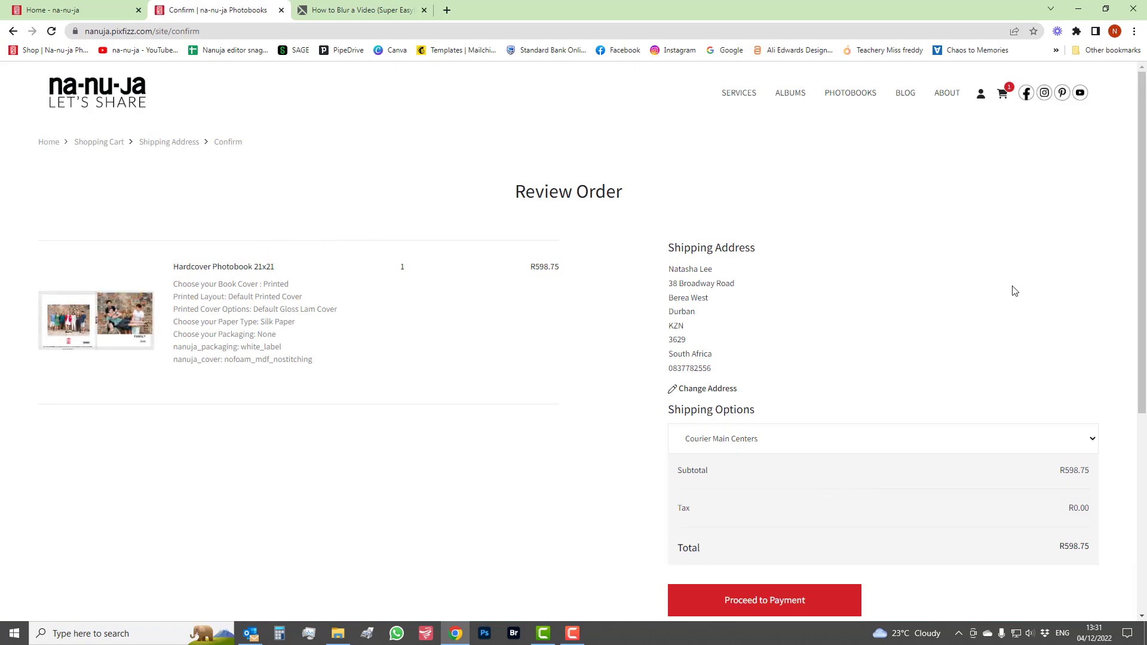
scroll(1143, 248, "down", 2)
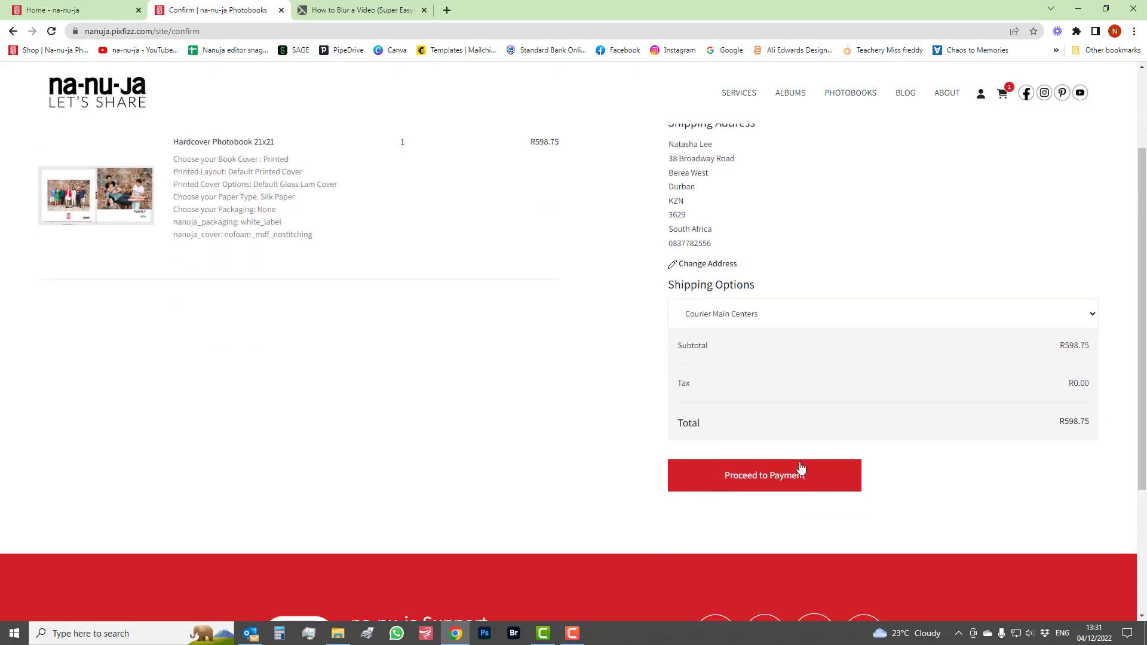
left_click(798, 484)
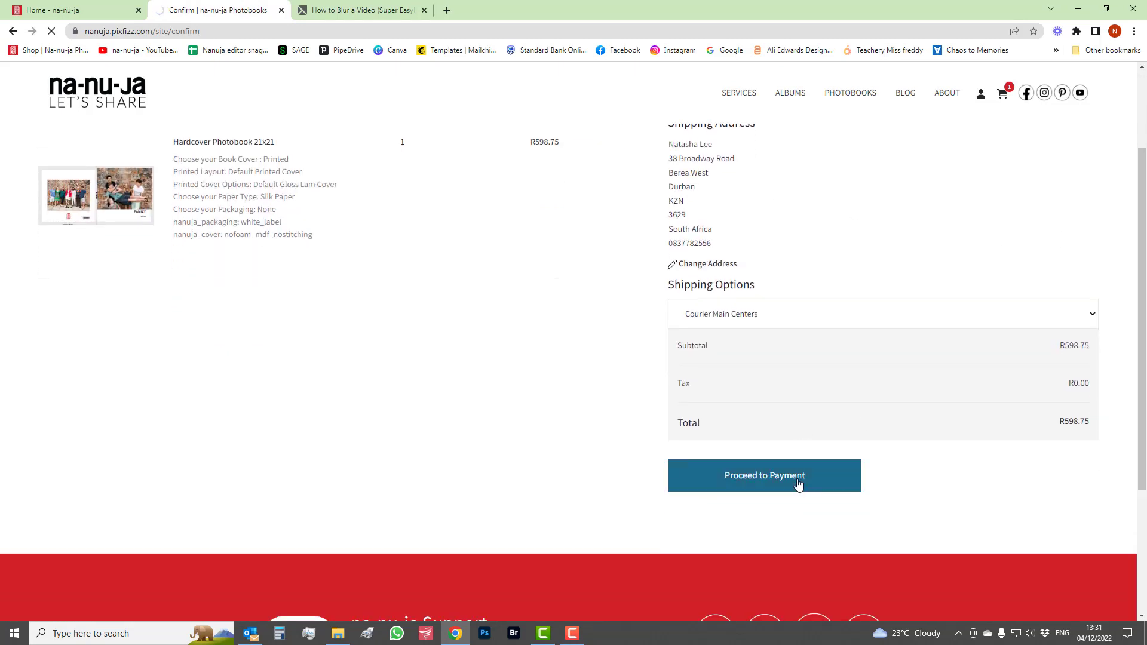